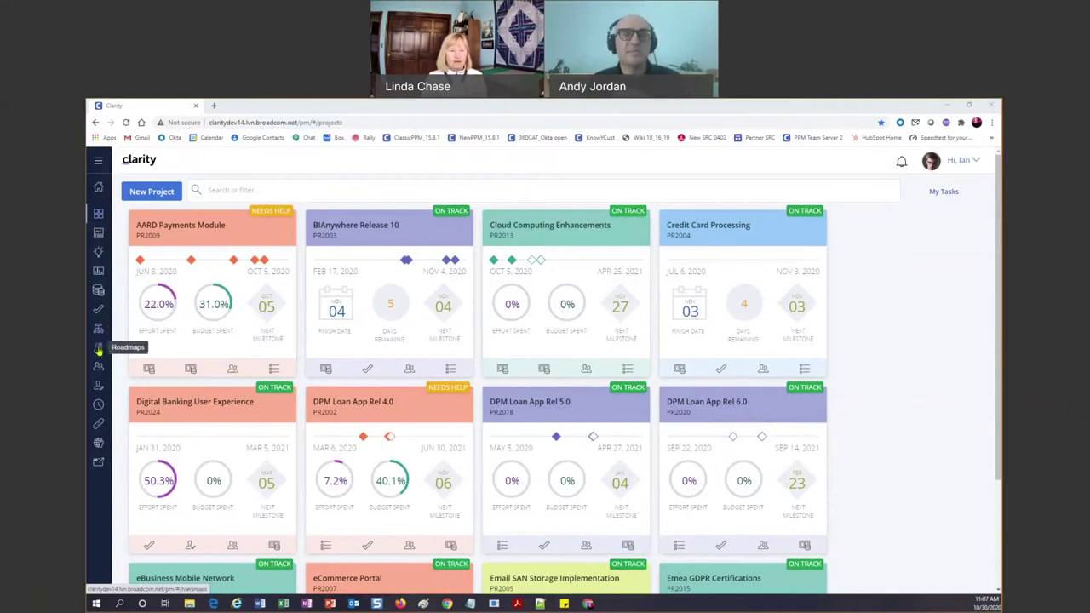
Create a roadmap named FY 2021 IT that starts in the 2021 period and lasts 1 year
click(99, 348)
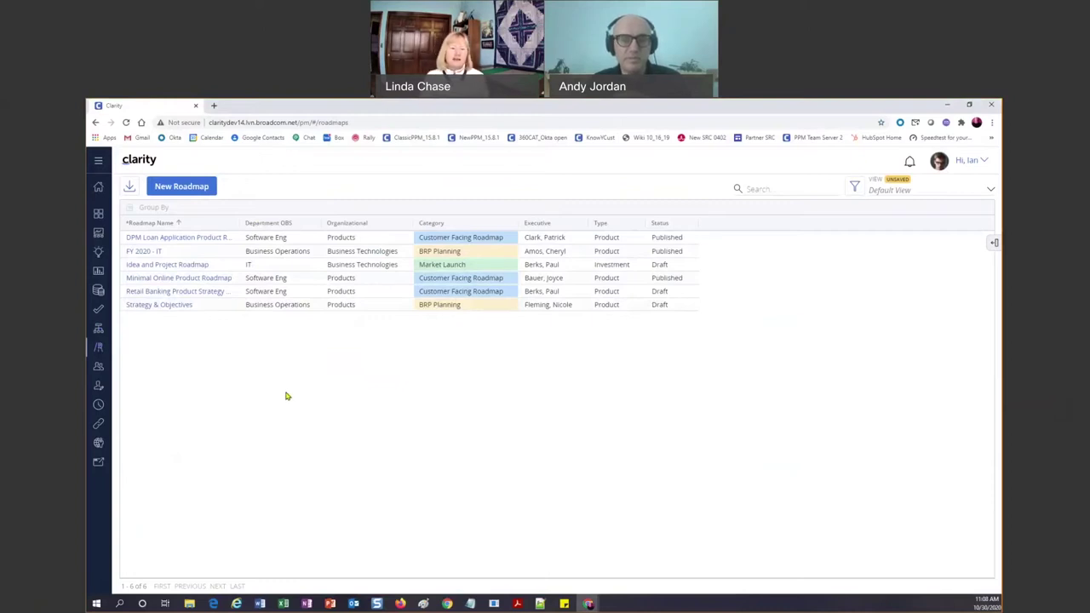
click(179, 187)
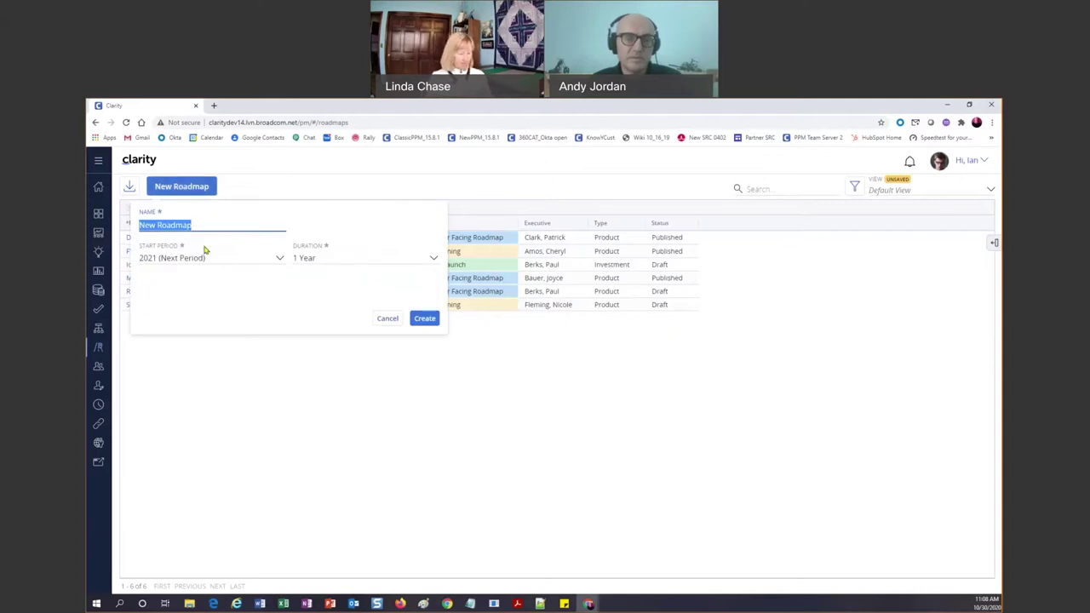
text(Fy)
key(BackSpace)
text(Y 2021)
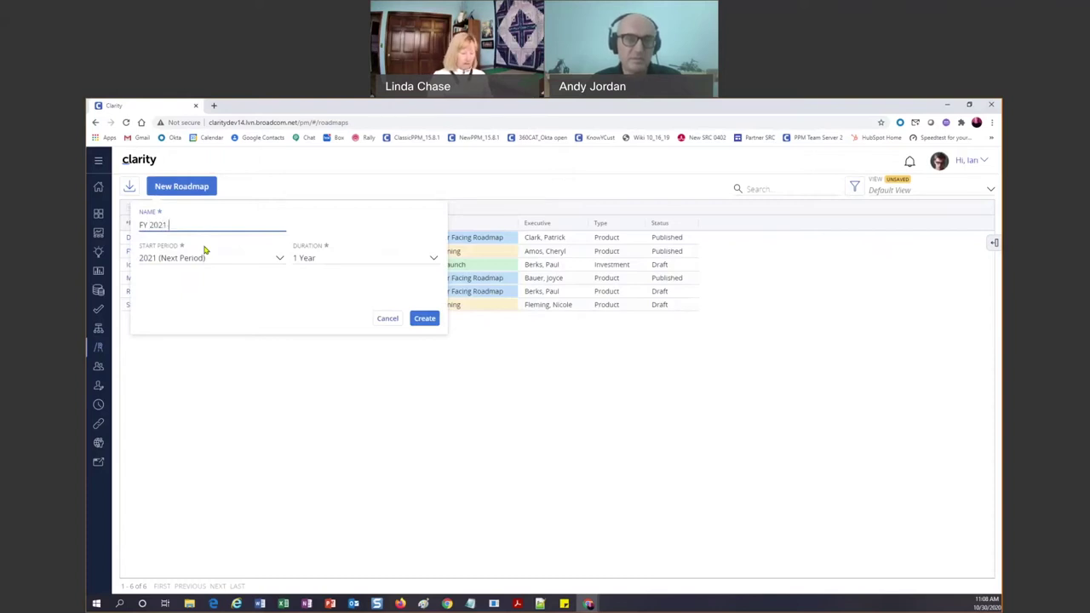
text( IT)
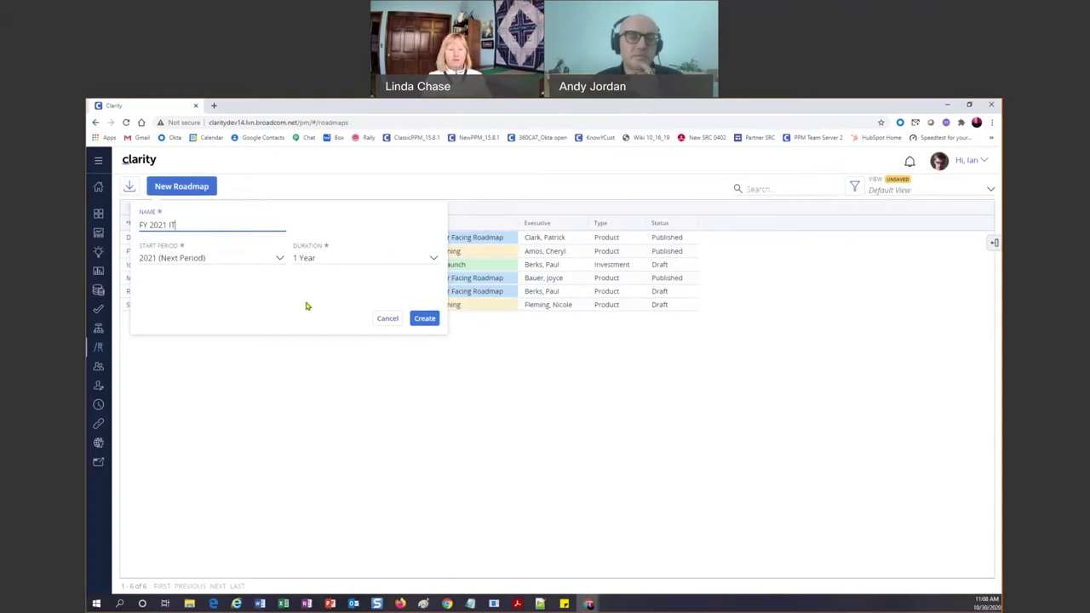
click(422, 318)
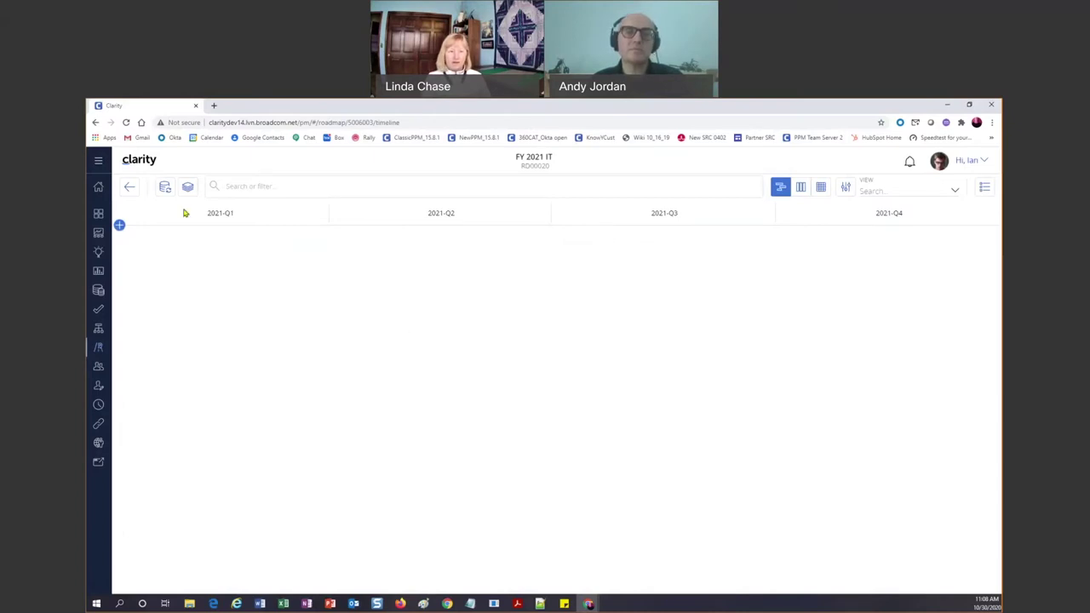
Draw a roadmap item in 2021-Q1 from about Feb 13 to Mar 29 2021 and name it Web Site Redesign
click(119, 227)
drag(219, 263, 325, 267)
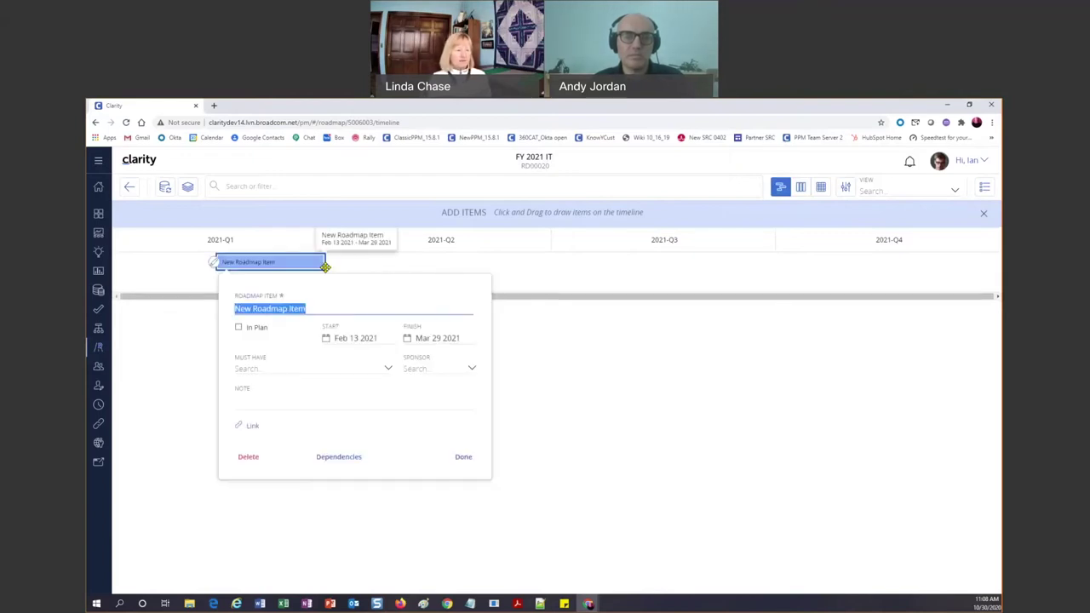
text(Web )
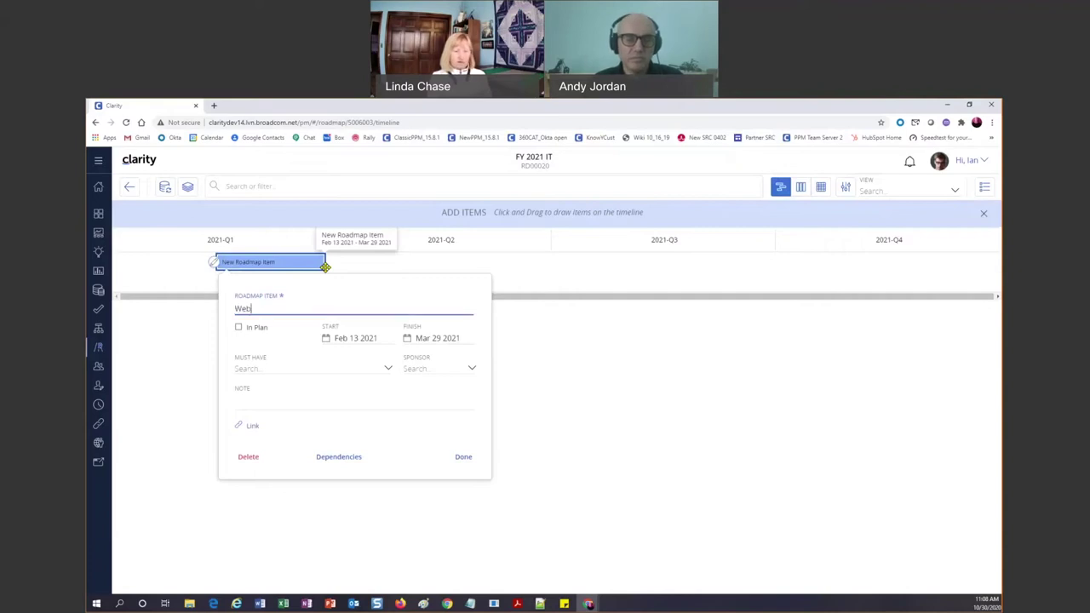
text(Site Redesign)
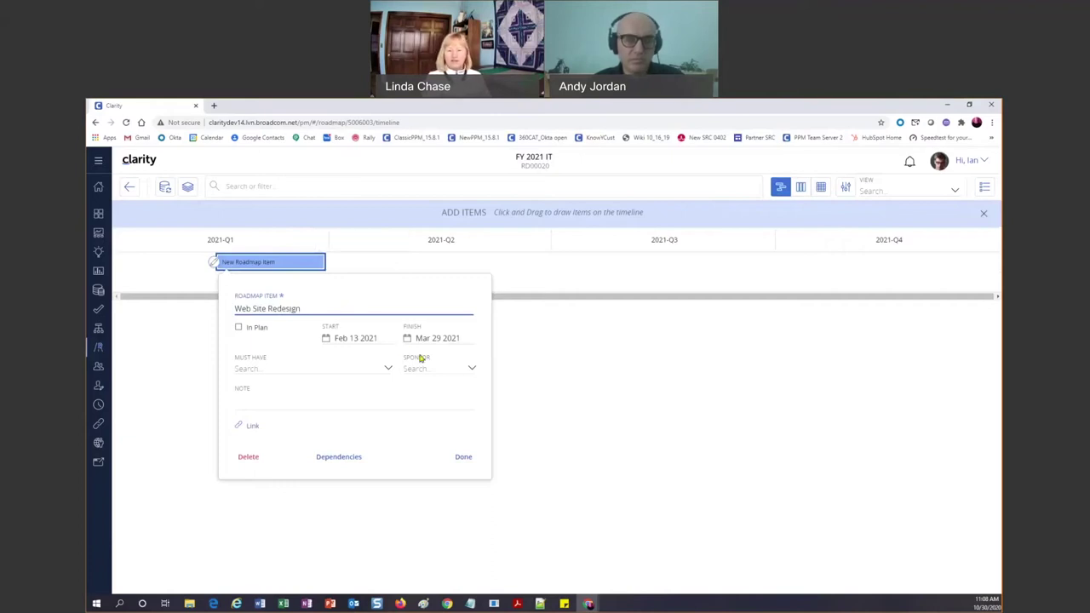
Assign a sponsor to the Web Site Redesign item, set its Must Have value to Required, and save it
click(472, 373)
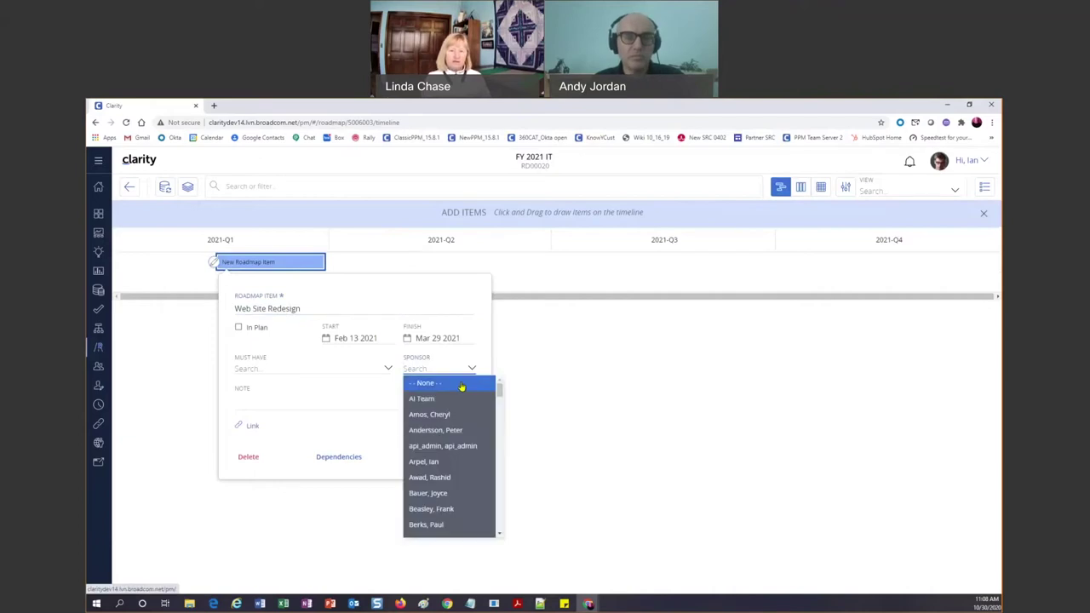
click(450, 416)
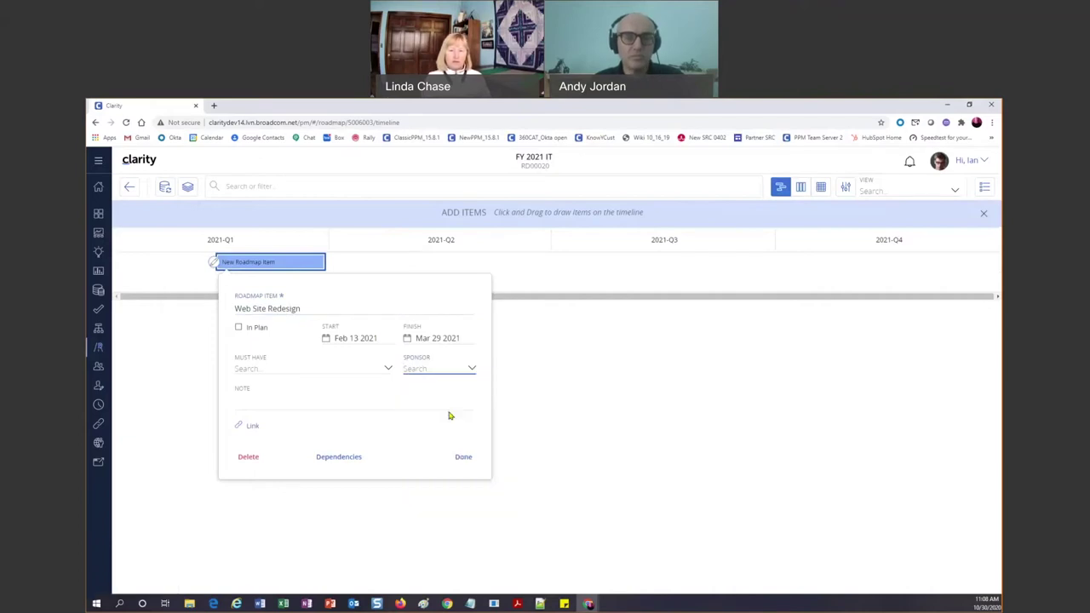
click(281, 368)
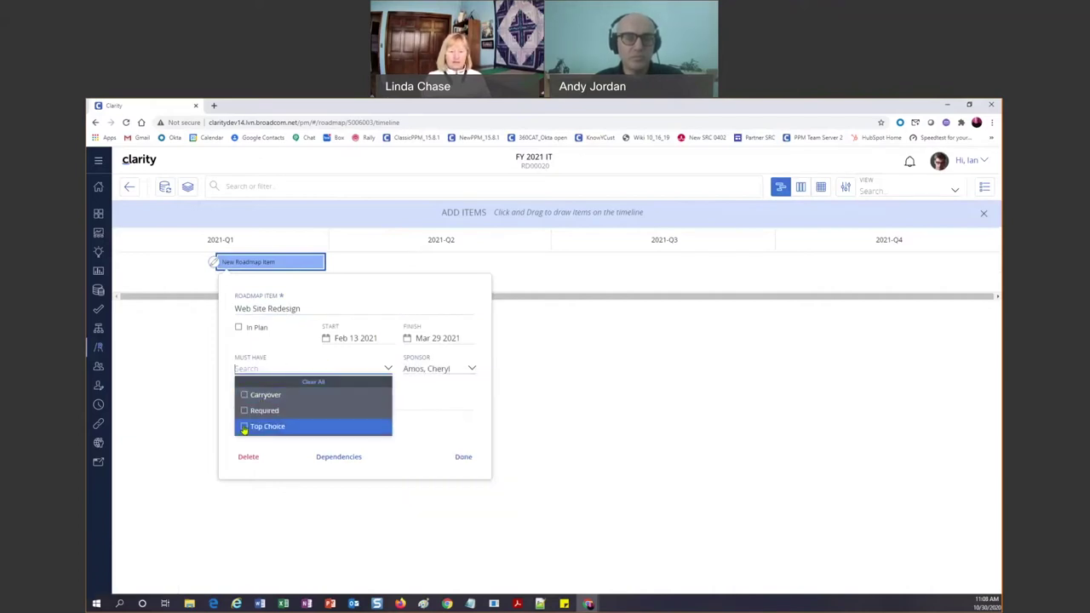
click(455, 402)
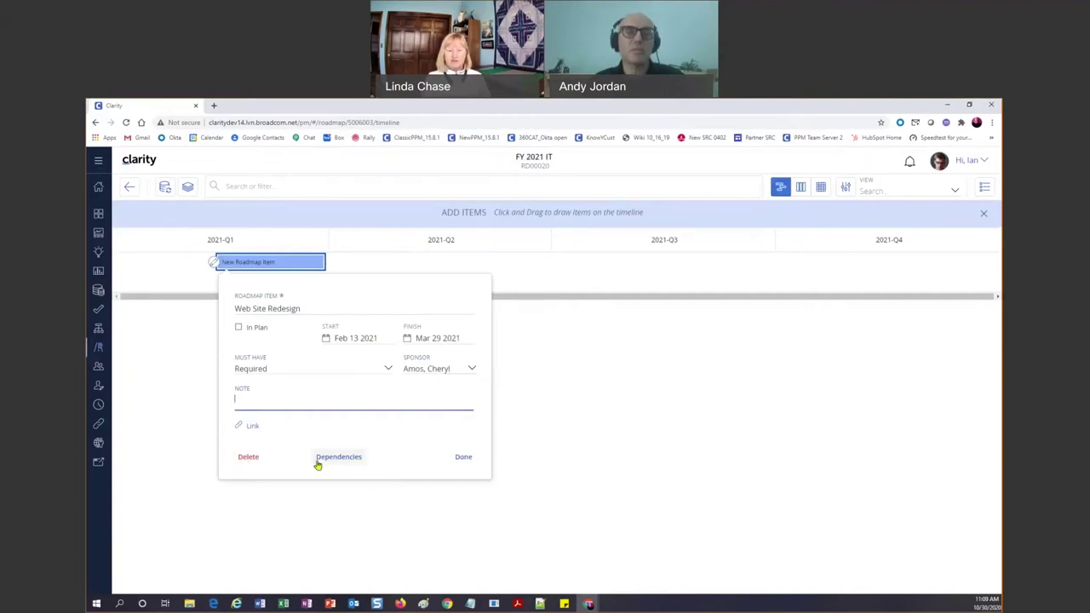
click(464, 460)
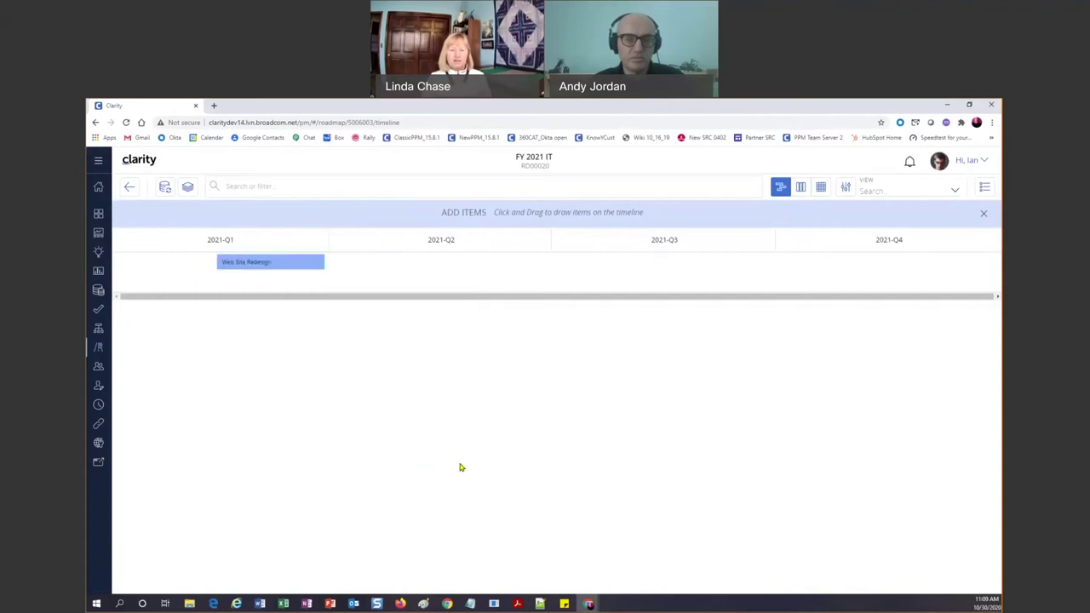
Draw a second roadmap item from about Mar 24 to Jun 03 2021 and name it Mkt Campaign for Redesign
drag(314, 281, 487, 285)
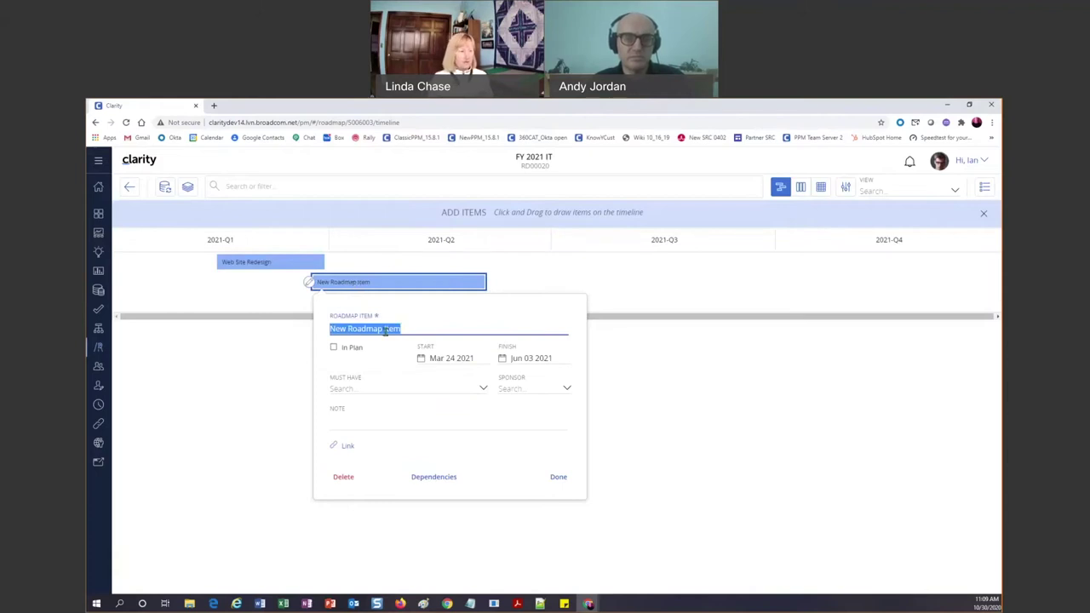
text(Mkt)
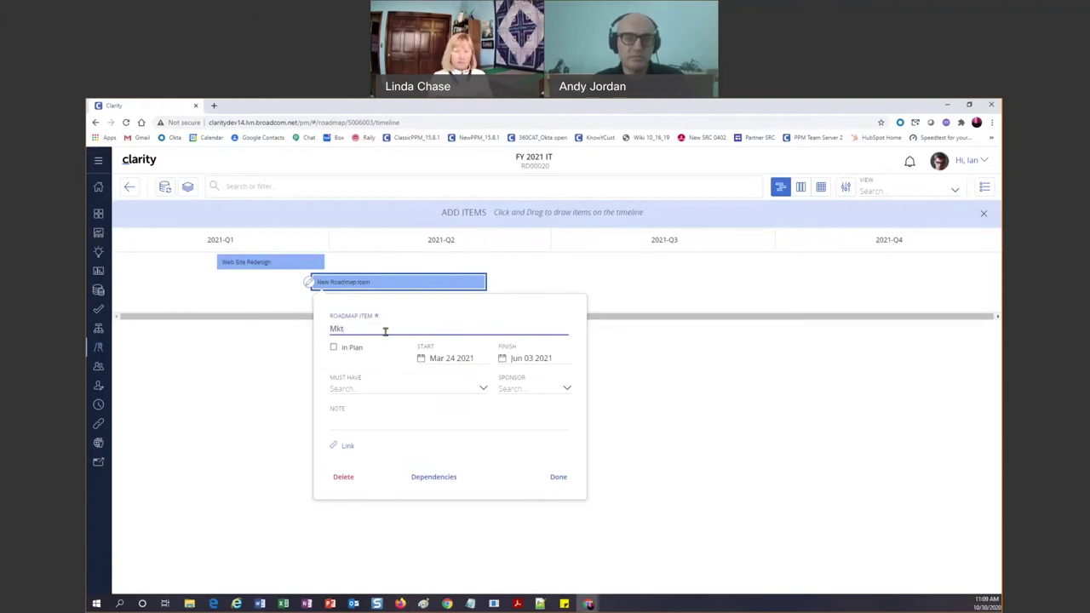
text( Campaign)
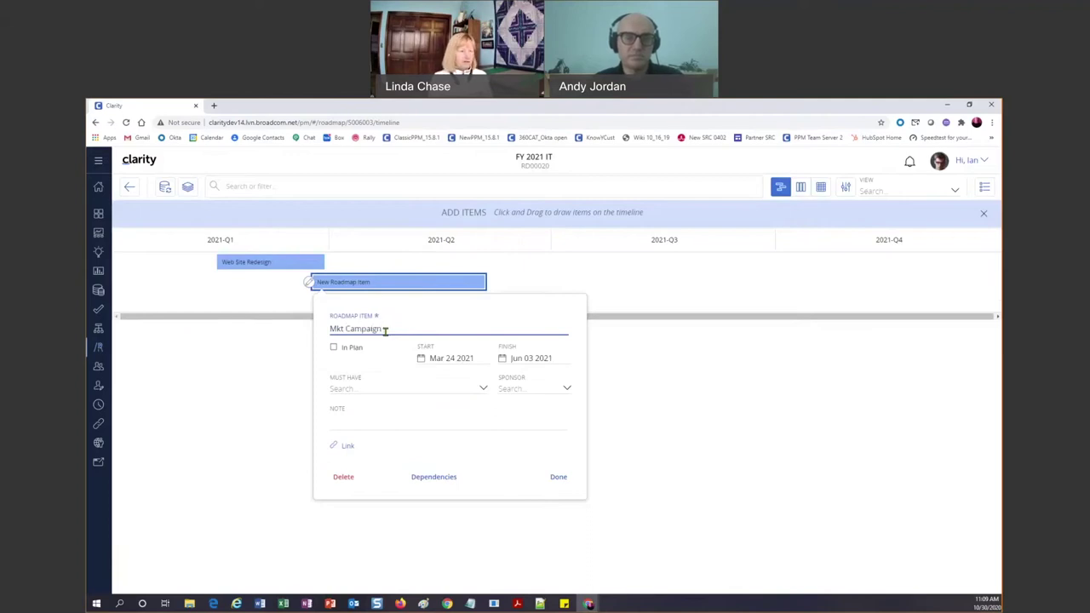
text( for re)
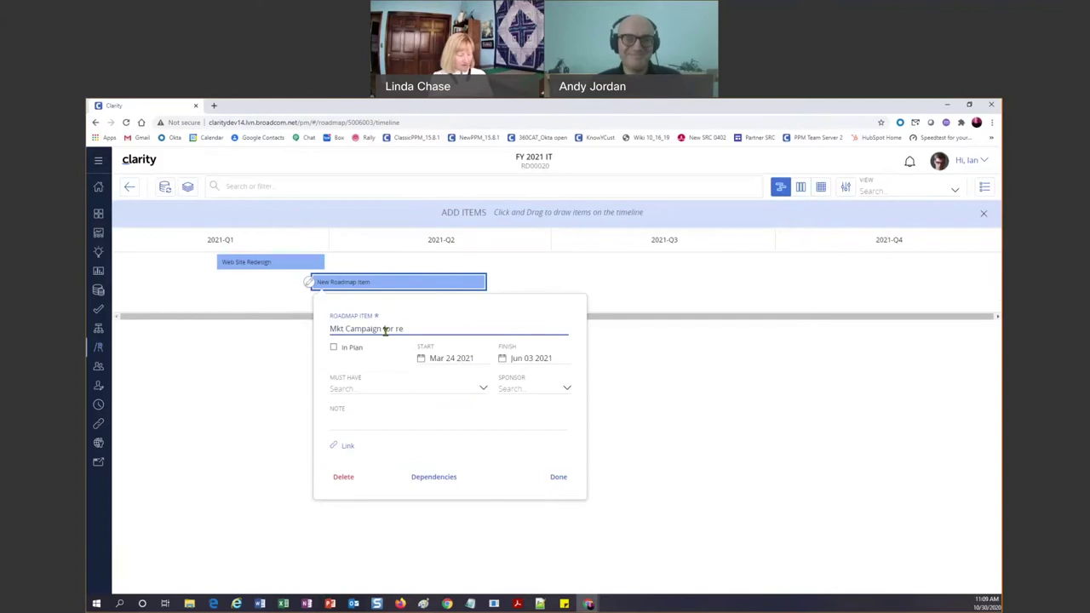
text(d)
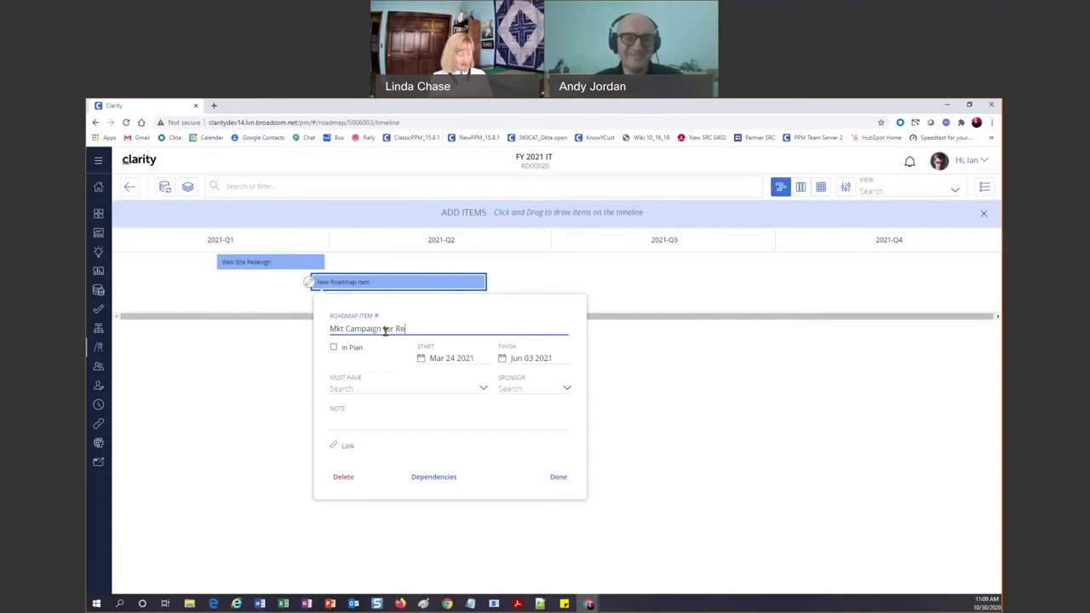
text(esign)
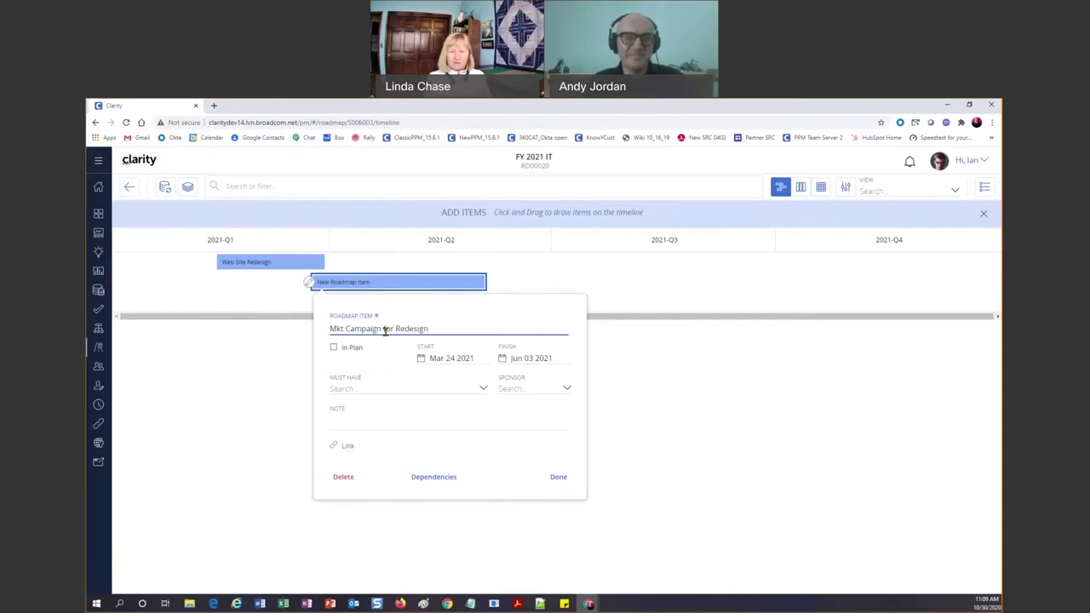
Assign the same sponsor to the Mkt Campaign for Redesign item, set Must Have to Required, and save it
click(548, 389)
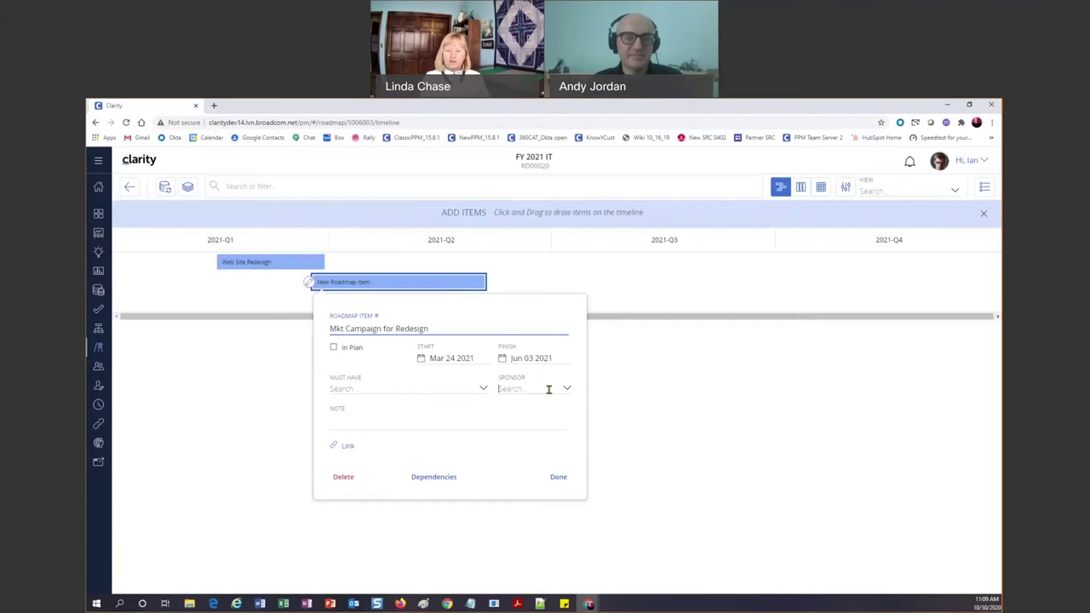
click(545, 434)
click(381, 384)
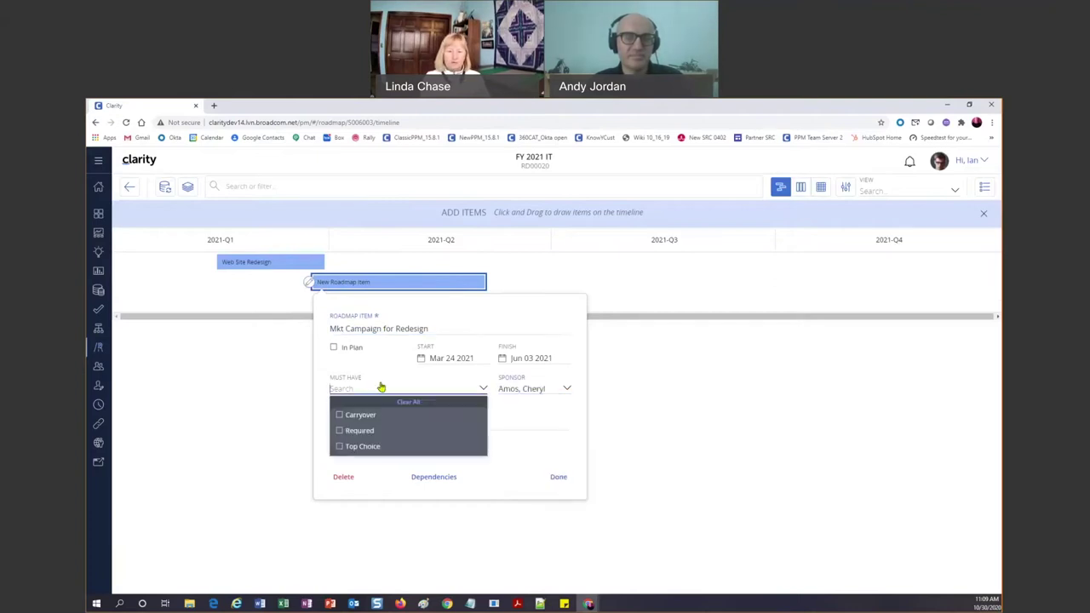
click(339, 431)
click(556, 420)
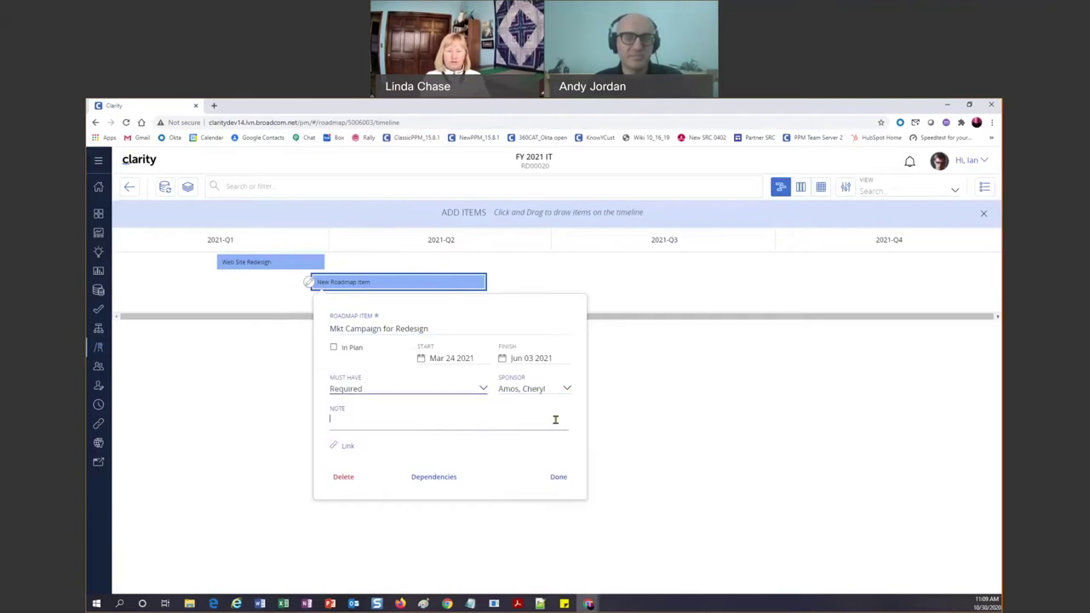
click(558, 477)
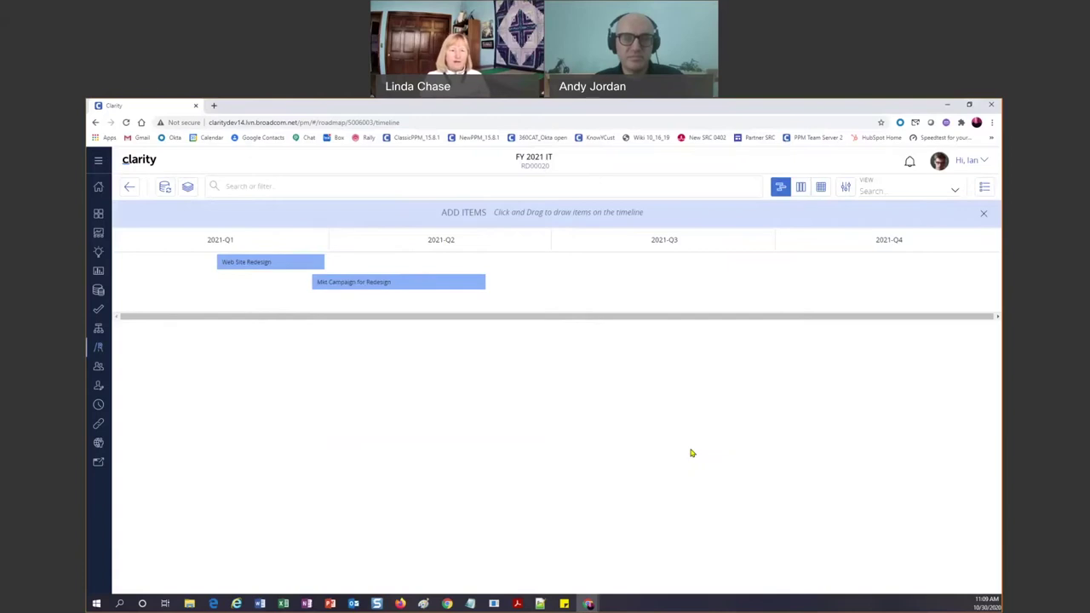
Show the roadmap in the grid layout and widen the Roadmap Item column to fit the full item names
click(821, 189)
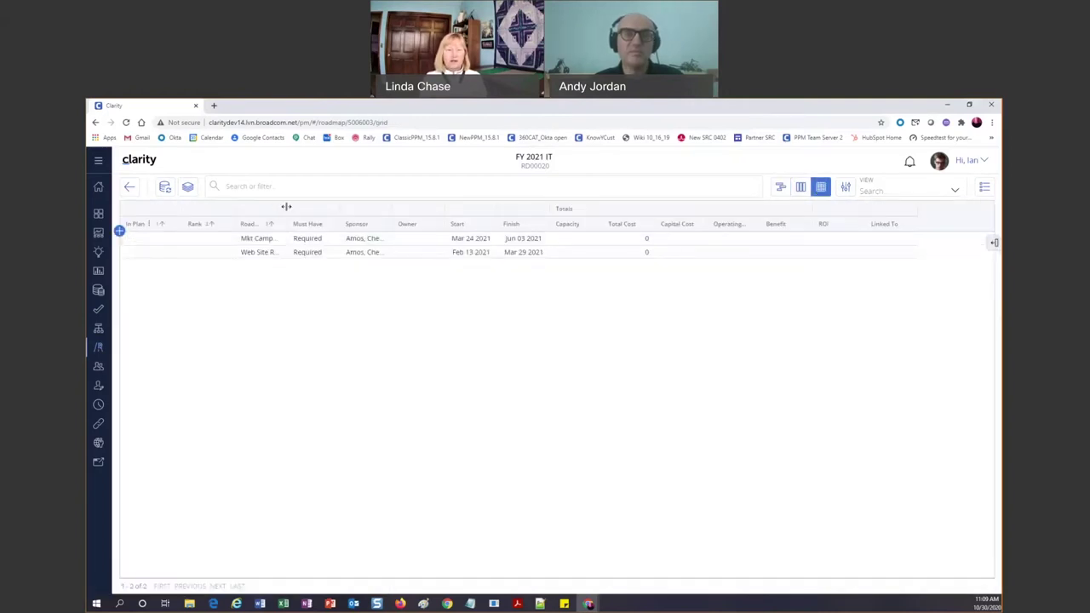
drag(288, 210, 352, 209)
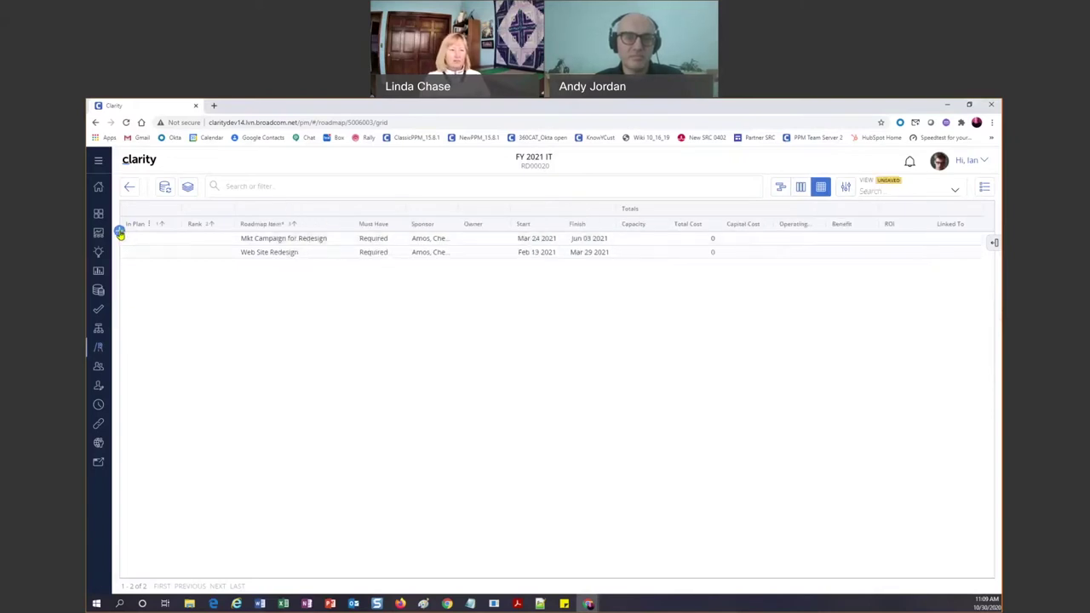
Add four new roadmap items to the grid
click(120, 235)
click(120, 234)
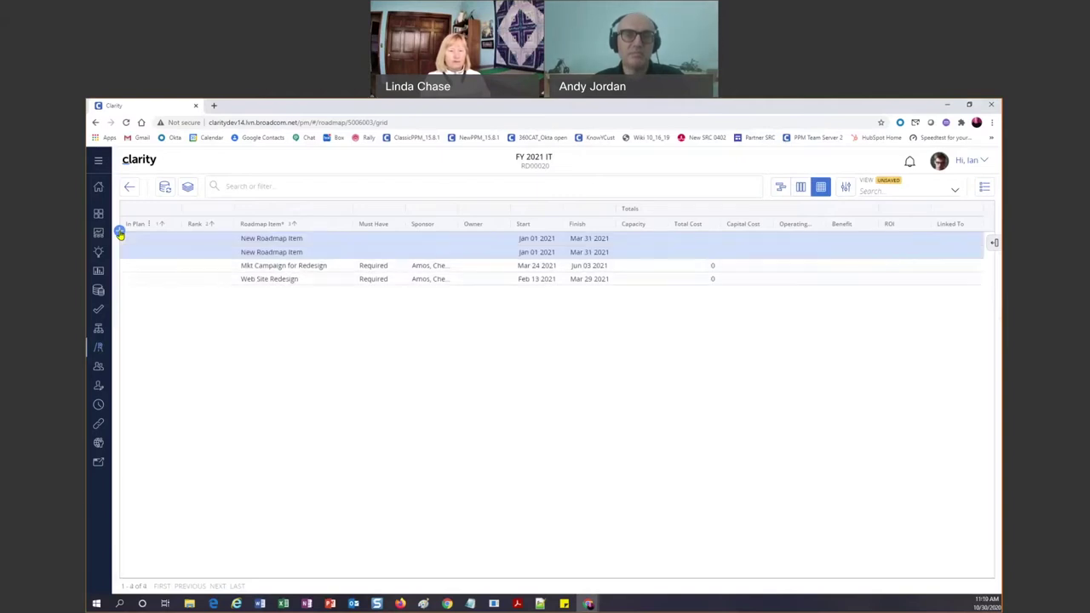
click(121, 234)
click(120, 234)
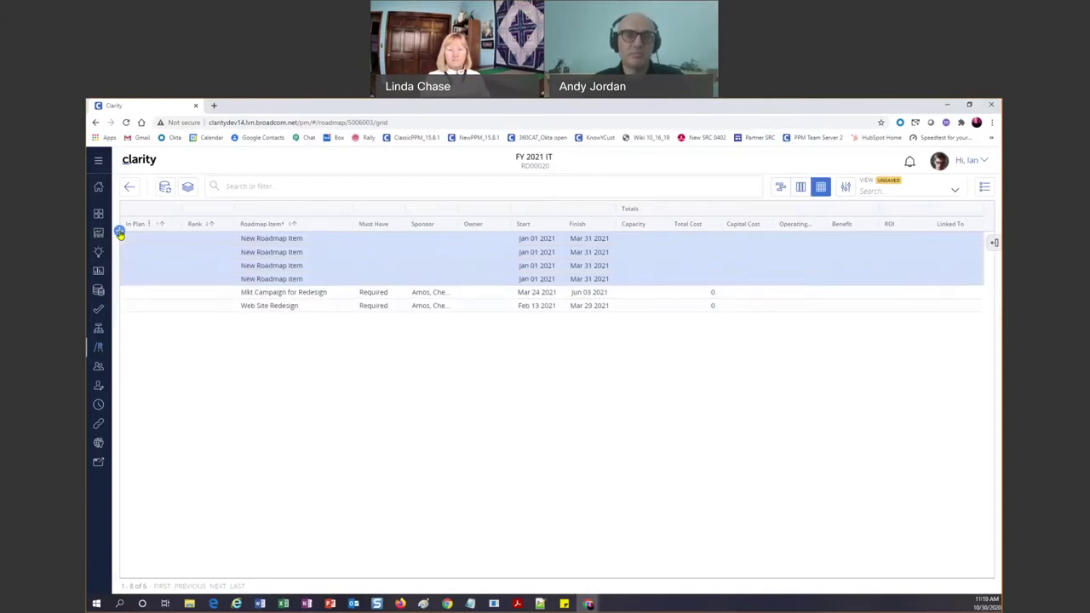
Rename the first new roadmap item in the grid as "Purchase new campaign mkt tool"
click(269, 239)
text(Pur)
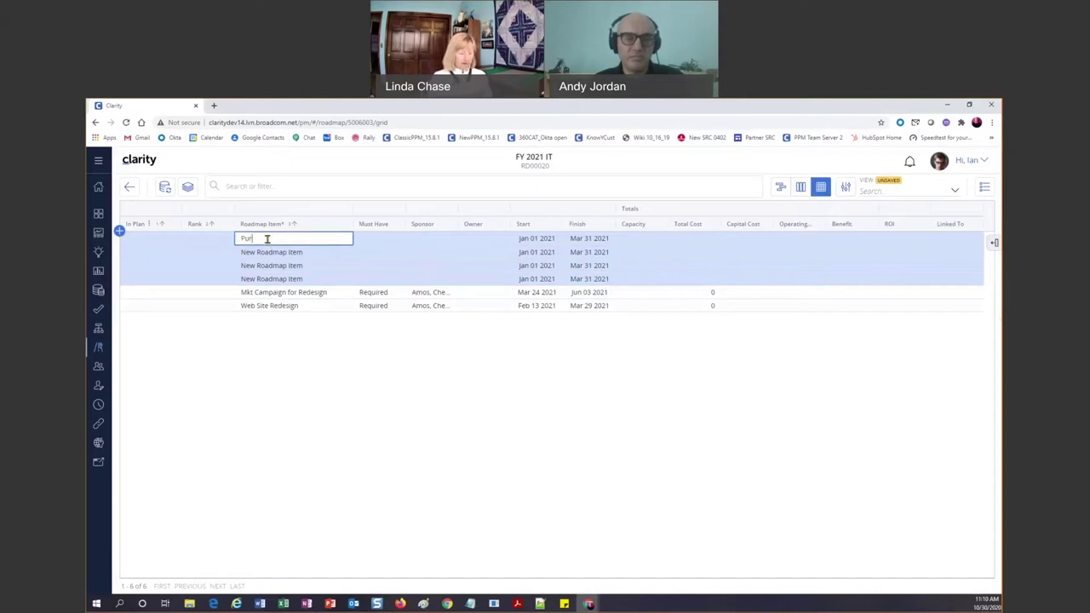
text(chase new campaign mkt)
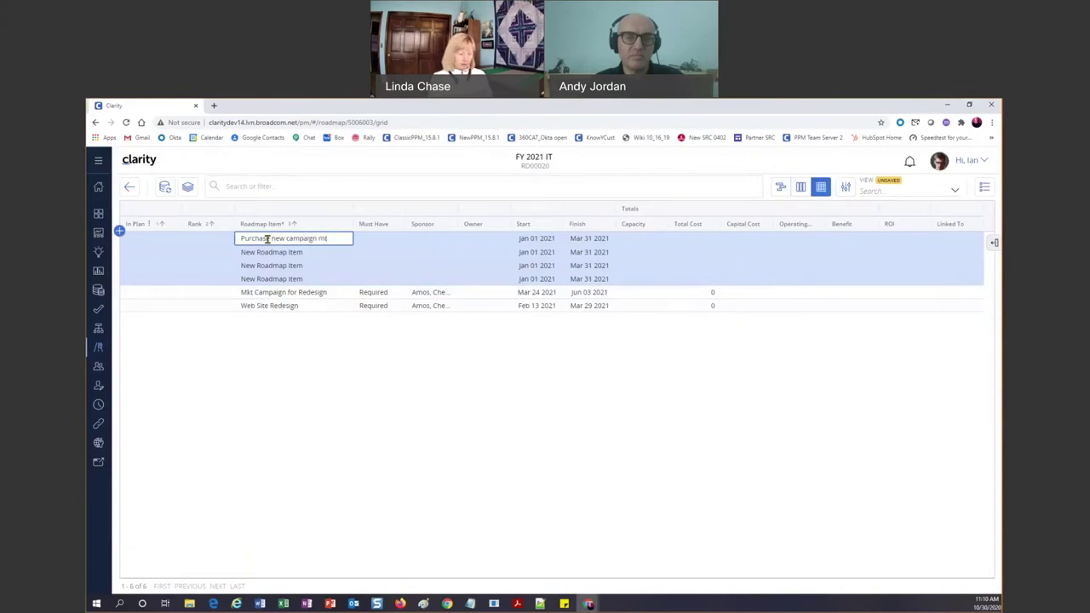
text( tool)
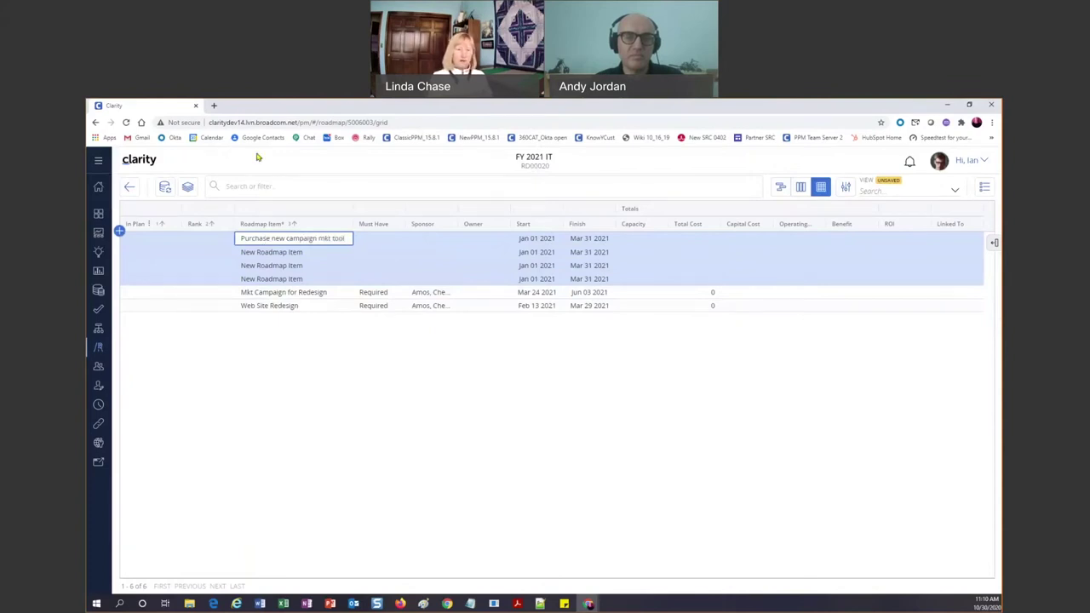
Rename the second new roadmap item in the grid as "Order medications reqs"
click(272, 253)
click(273, 253)
text(Order me)
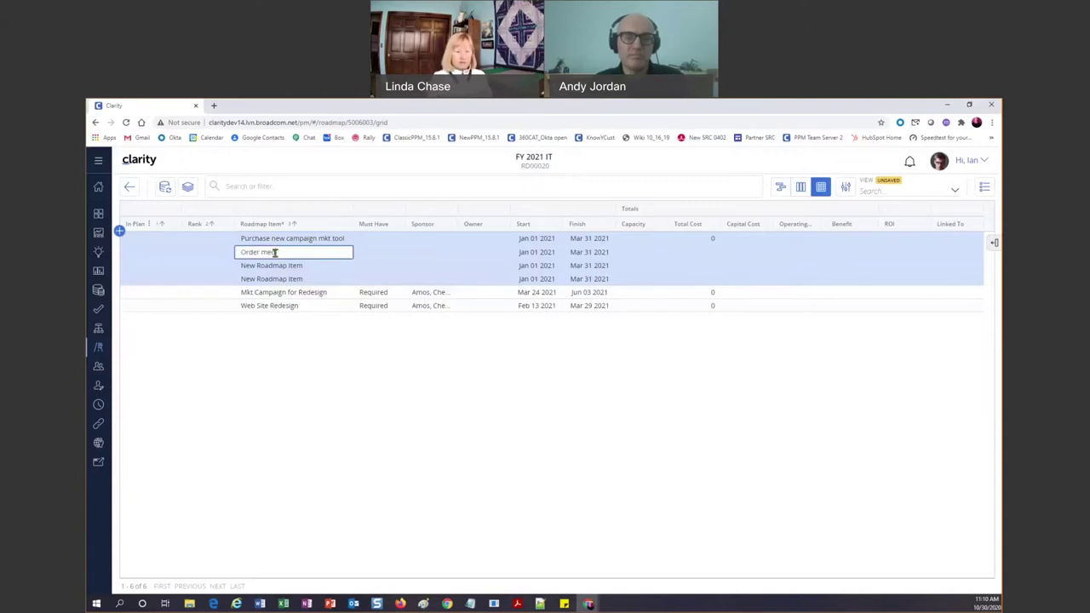
text(diaations)
key(BackSpace)
key(BackSpace)
key(BackSpace)
key(BackSpace)
key(BackSpace)
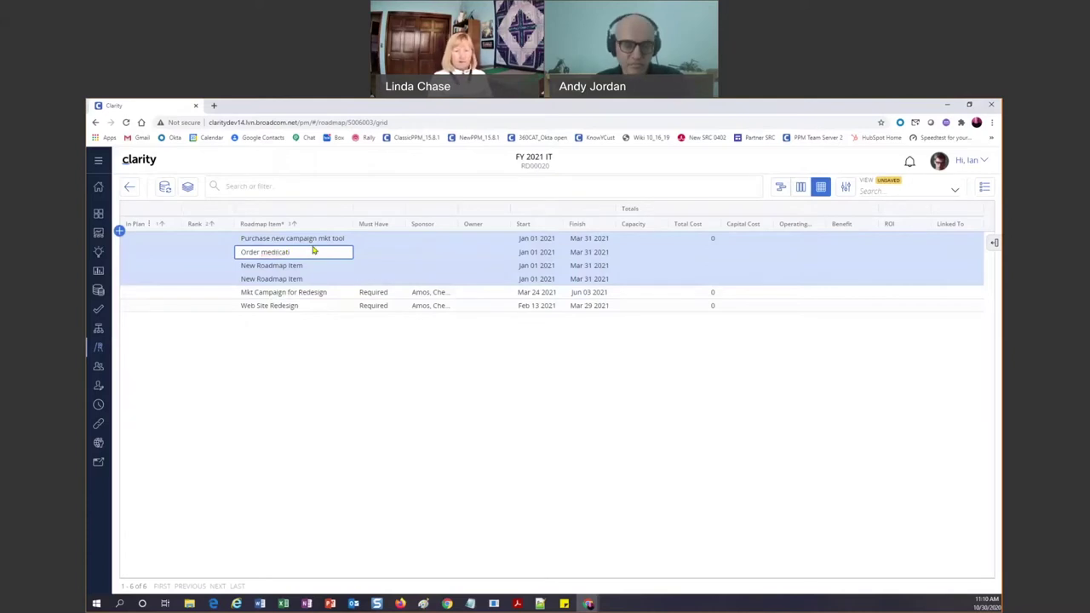
text(tion)
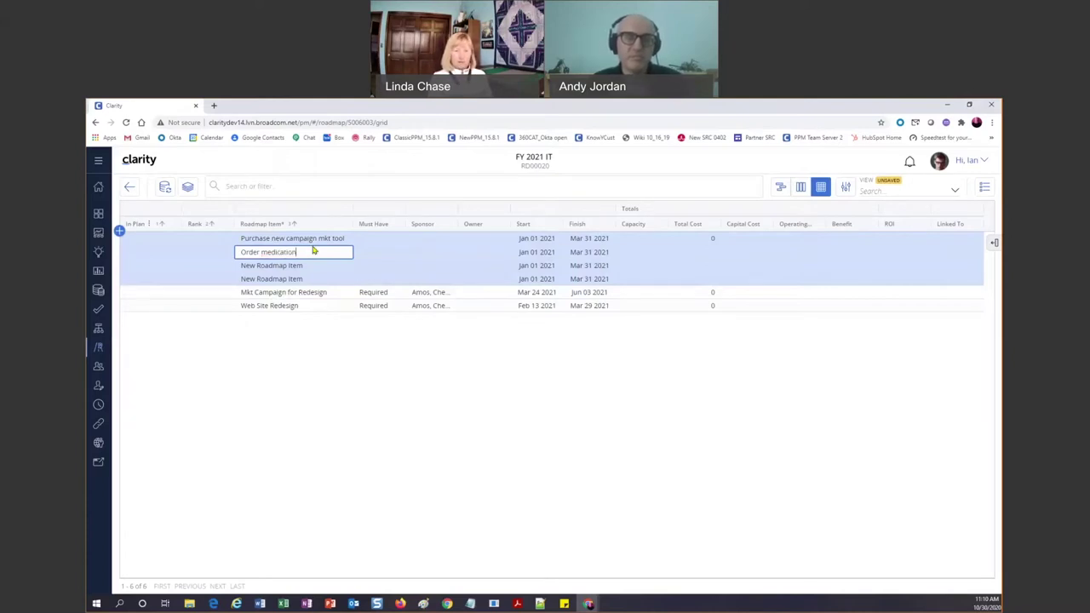
text(s reqs)
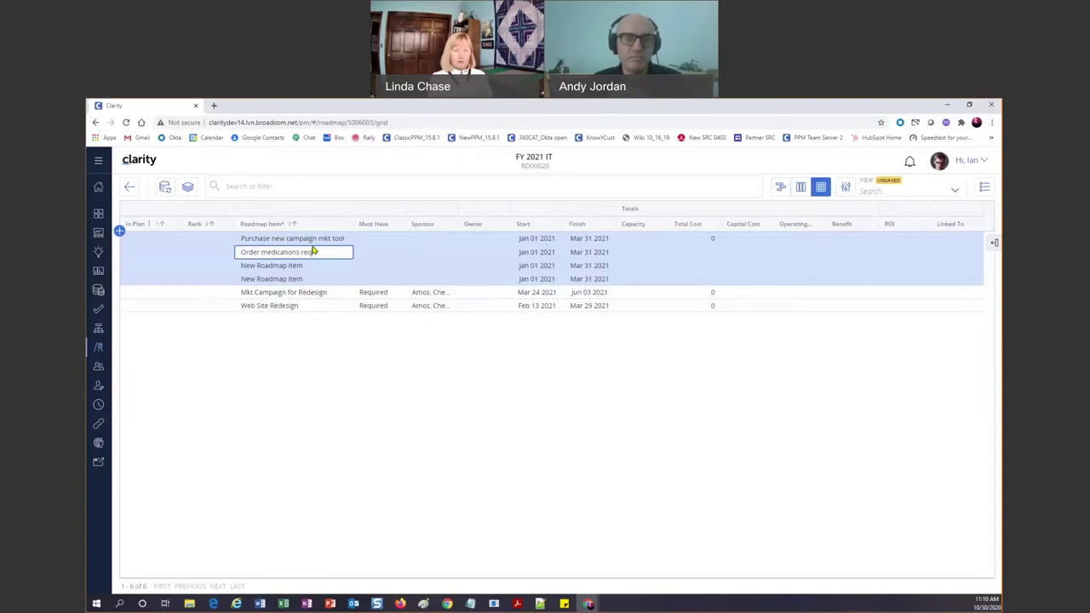
Rename the third new roadmap item in the grid as "Check invoices reqs"
click(290, 267)
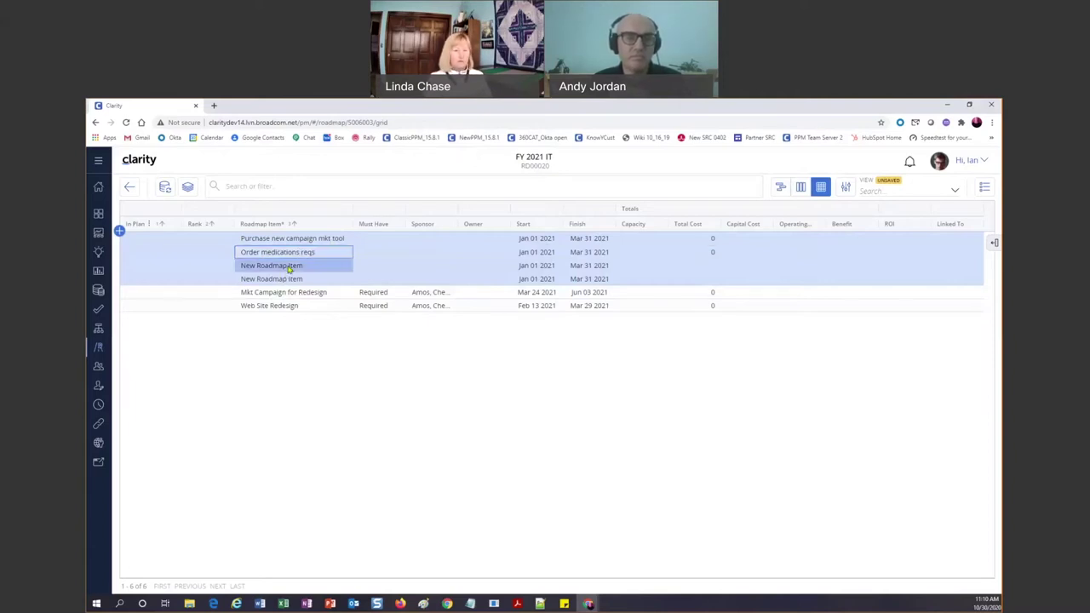
click(289, 266)
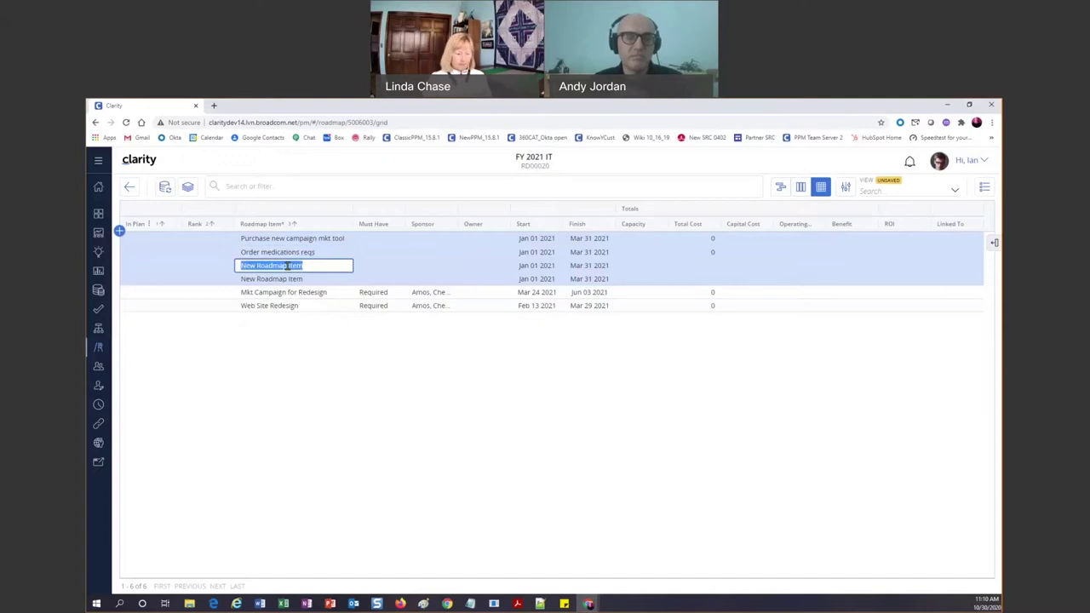
text(Chec)
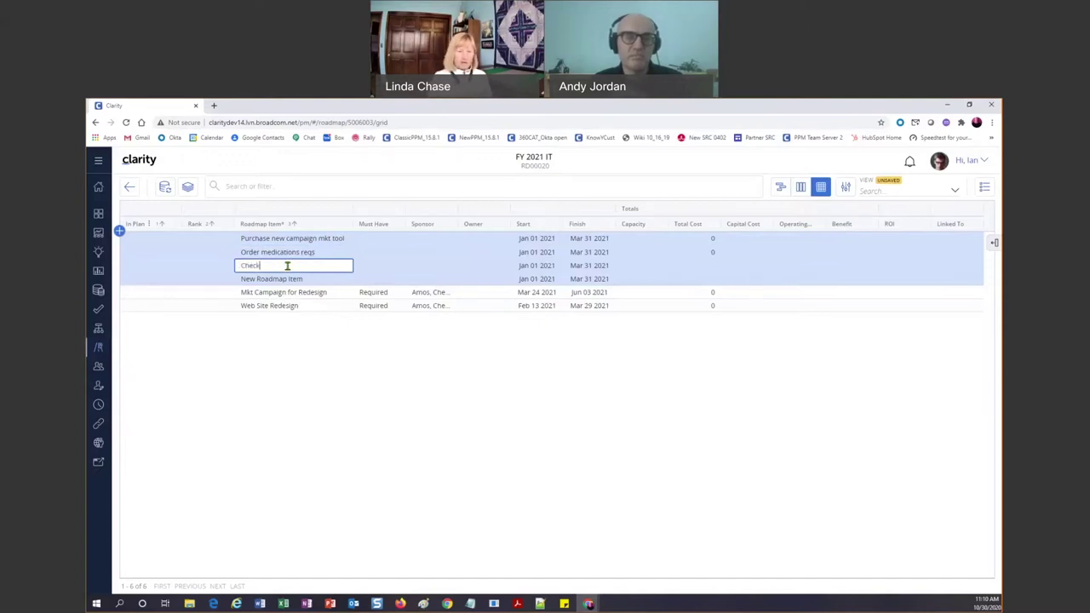
text(k invoices reqs)
Rename the fourth new roadmap item in the grid as "Credit card processing"
click(299, 279)
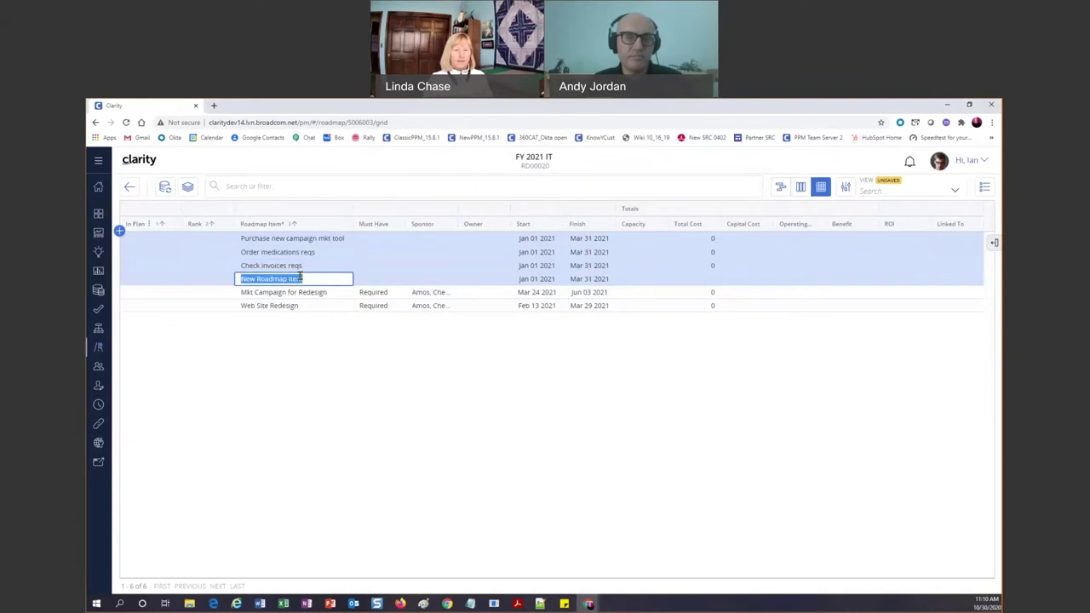
text(Cred)
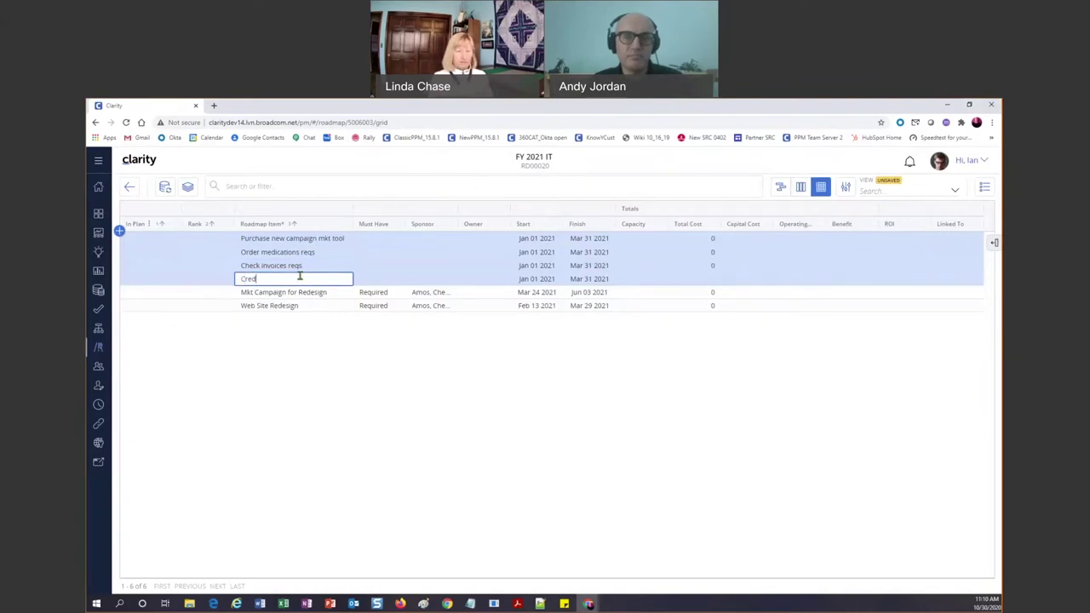
text(it card pr)
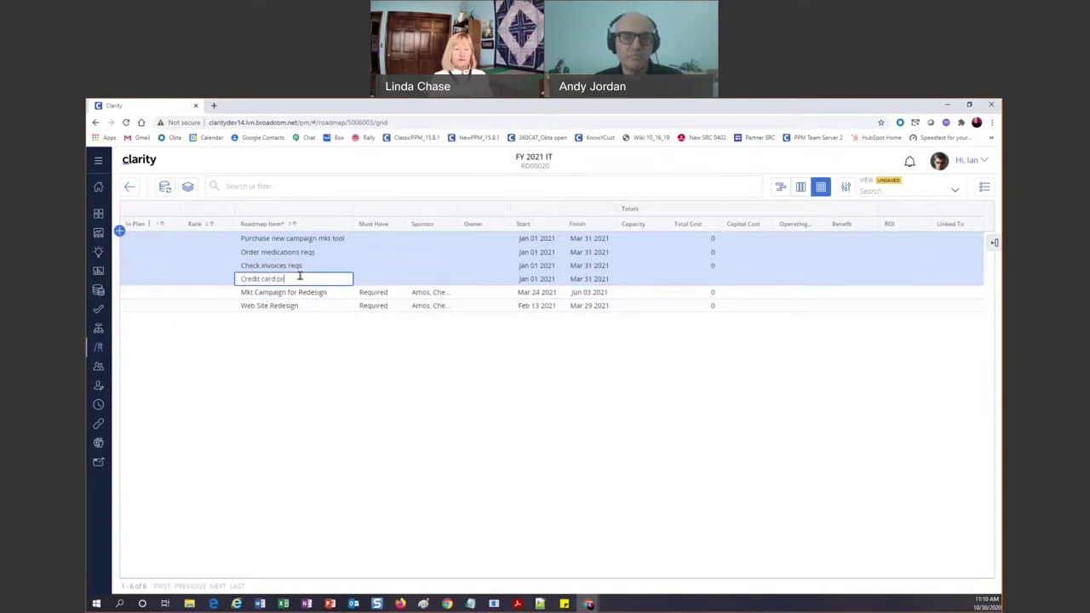
text(ocessing)
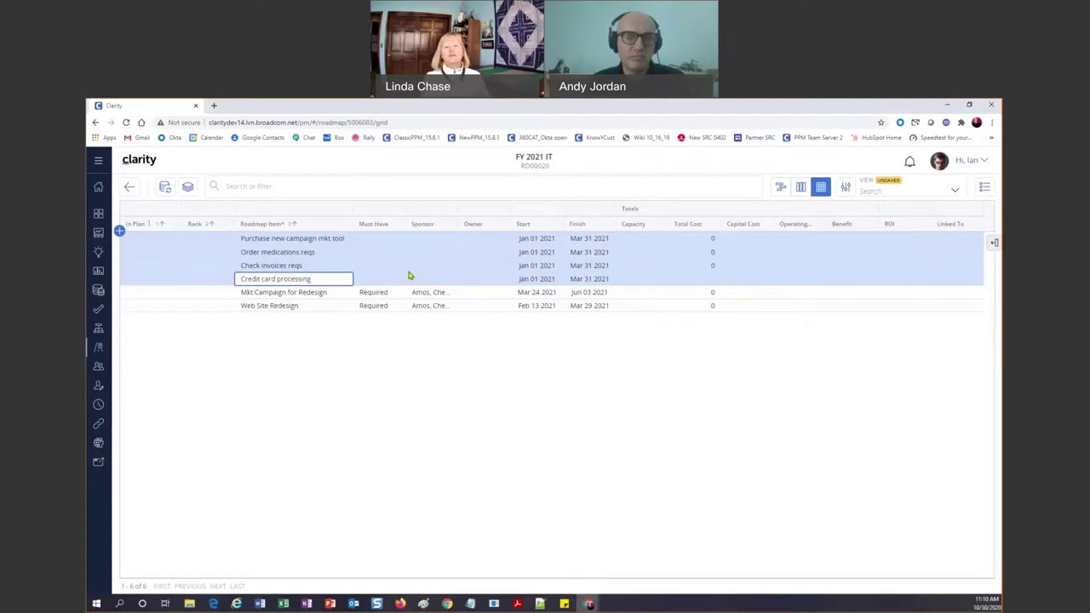
click(647, 281)
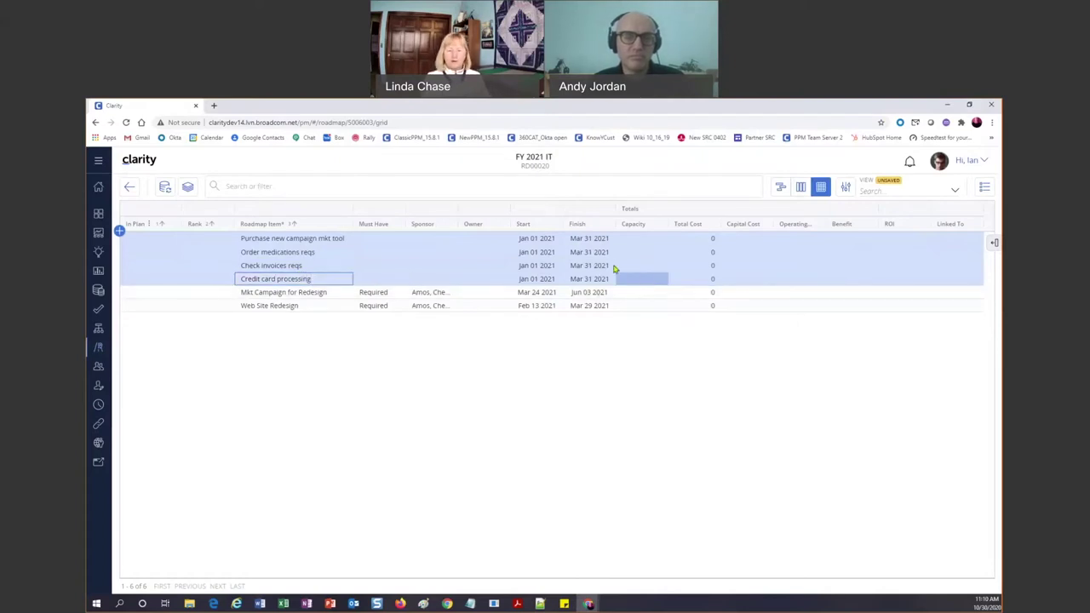
Set Must Have to Top Choice for "Purchase new campaign mkt tool" and to Carryover for "Order medications reqs"
click(390, 242)
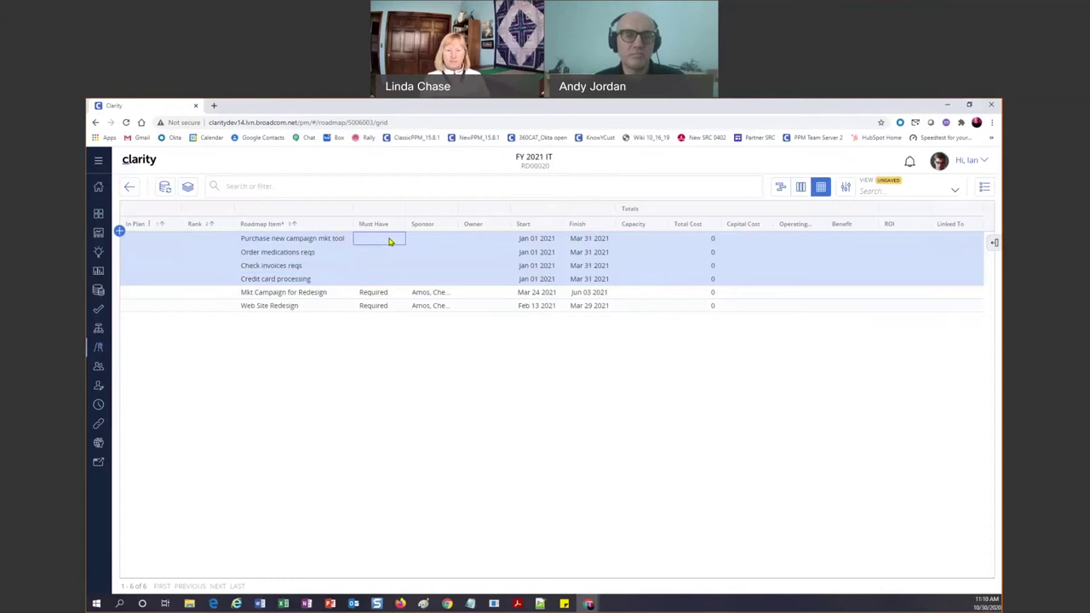
click(389, 240)
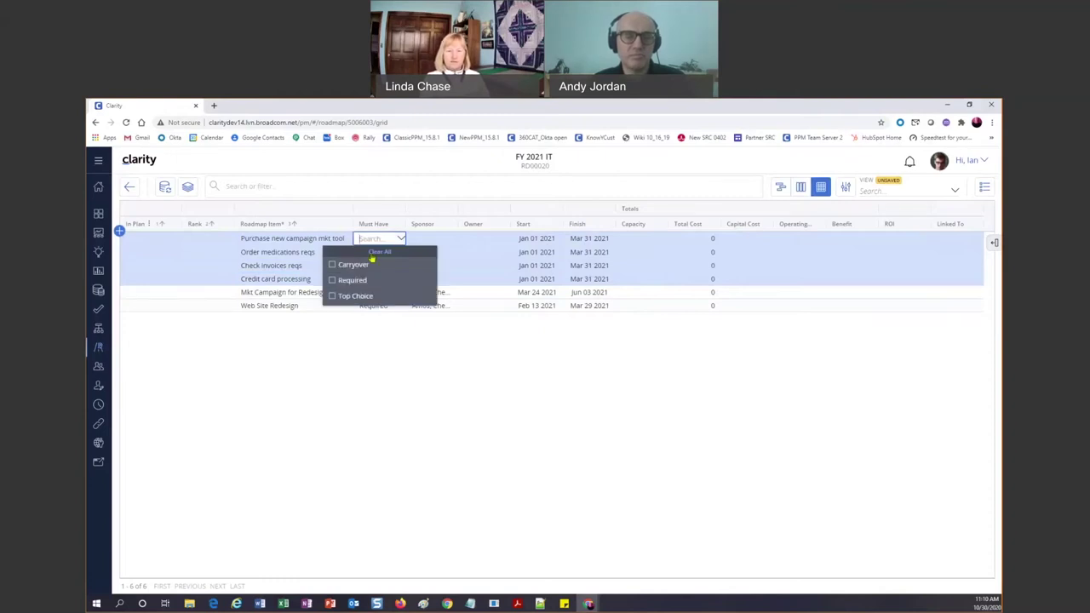
click(353, 295)
click(473, 249)
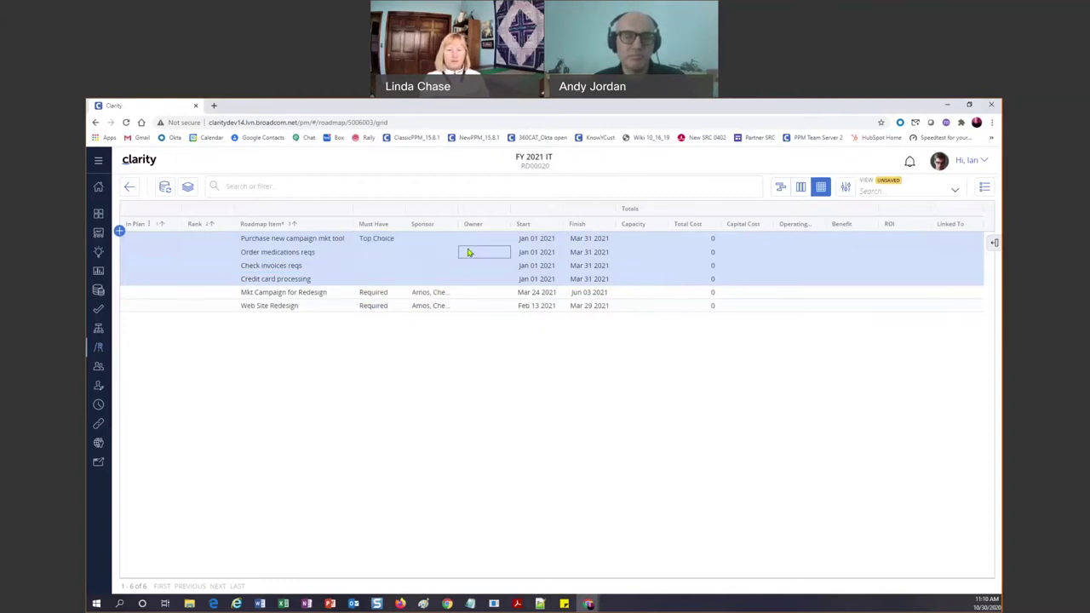
click(375, 254)
click(341, 279)
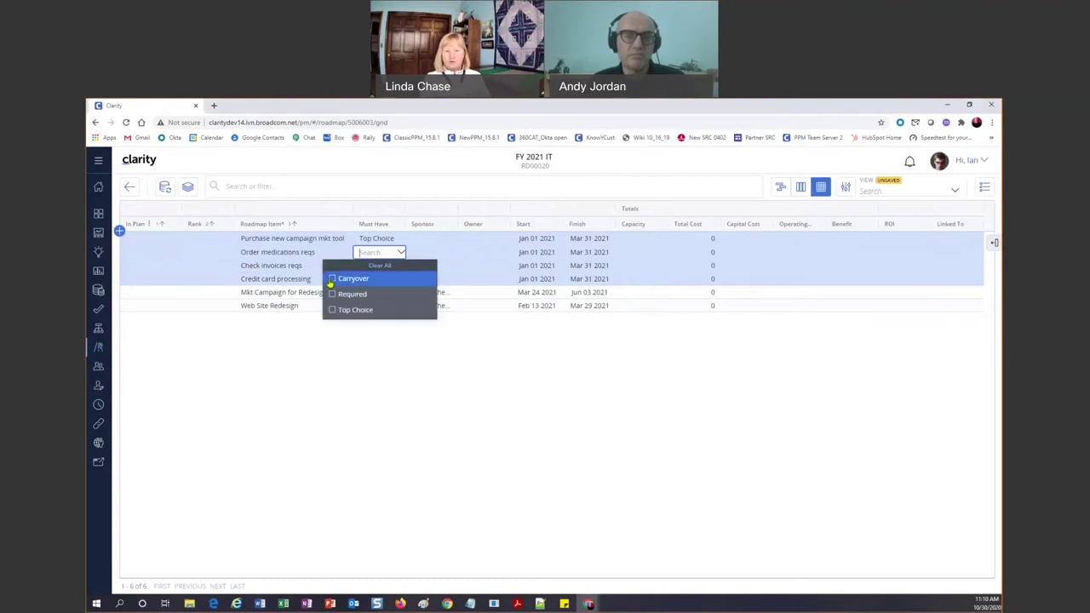
click(500, 255)
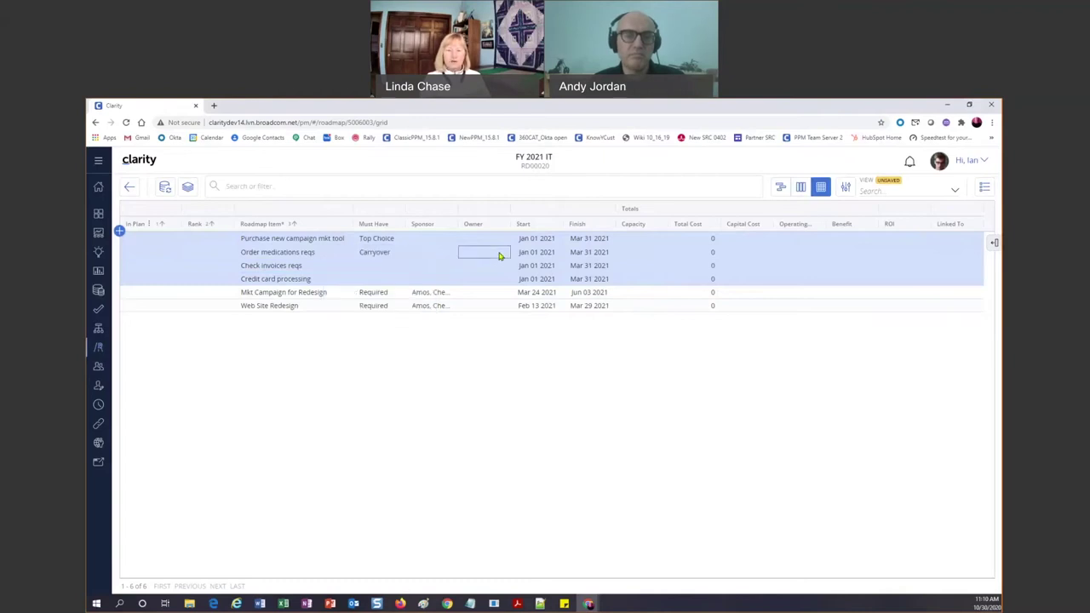
Set Must Have to Required for both "Check invoices reqs" and "Credit card processing"
click(378, 265)
click(332, 307)
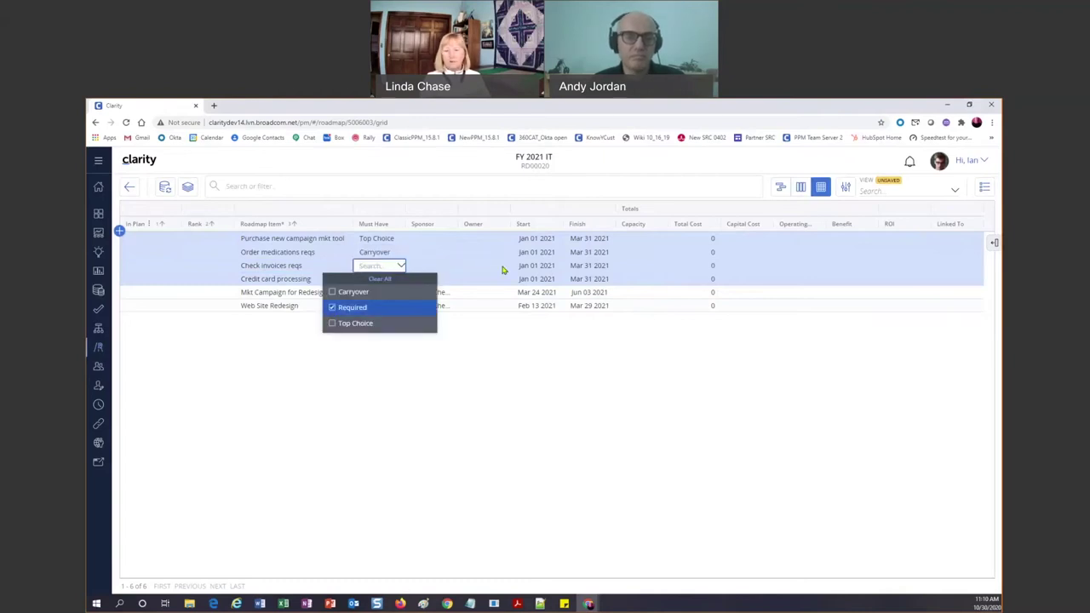
click(467, 265)
click(373, 279)
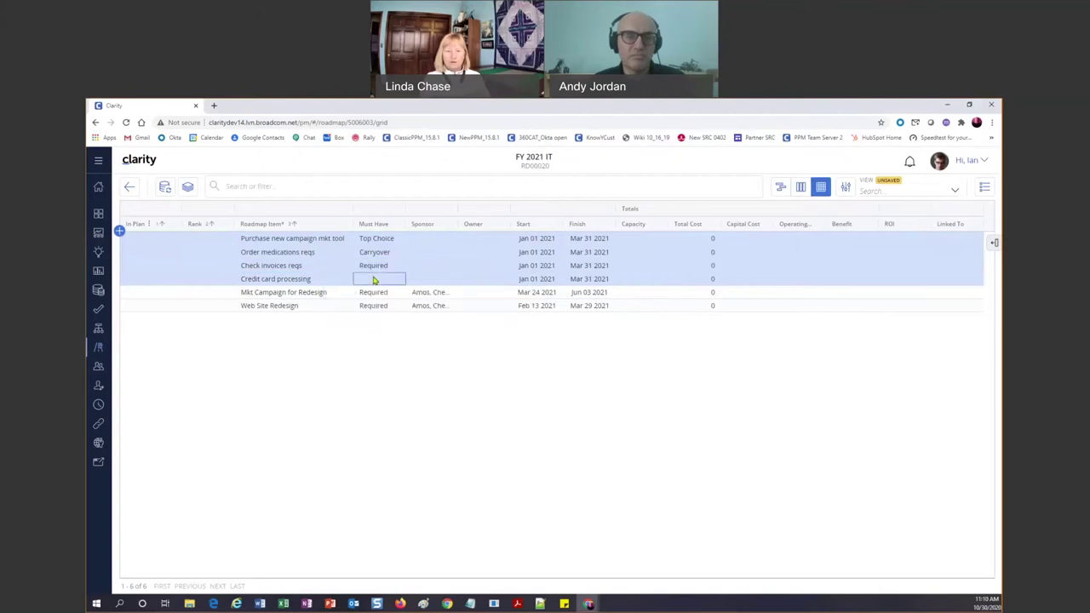
click(332, 321)
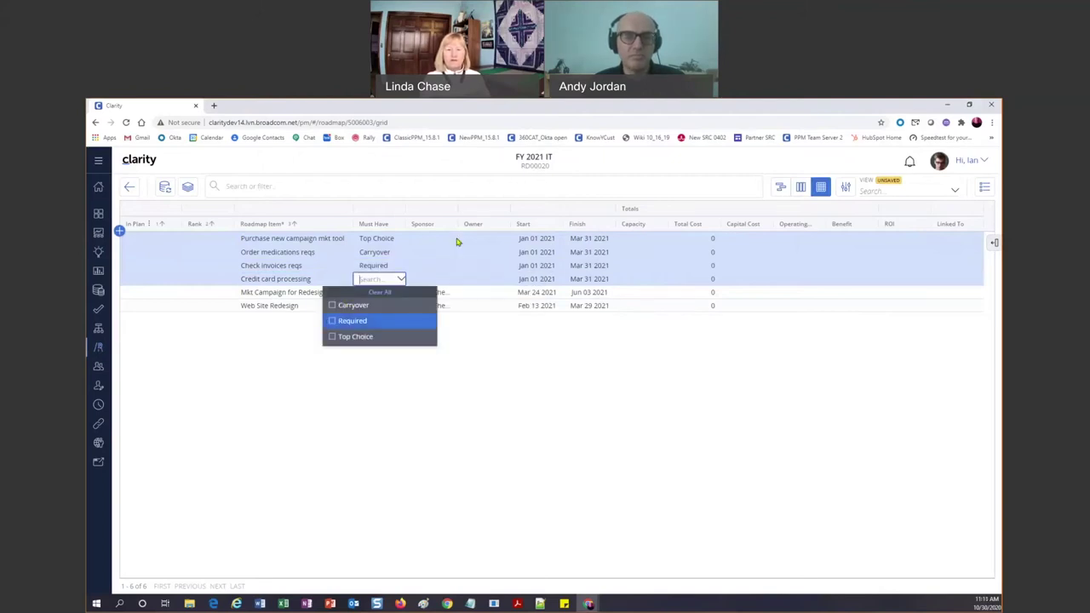
click(457, 238)
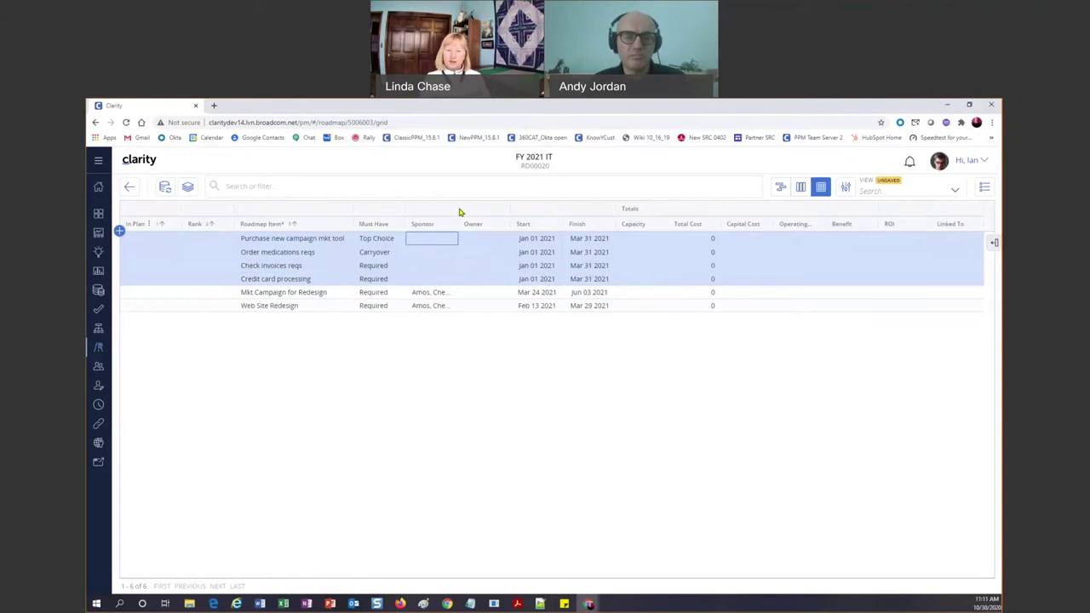
Widen the Sponsor column and assign a different sponsor to each of the first two roadmap items
drag(461, 210, 467, 210)
click(445, 242)
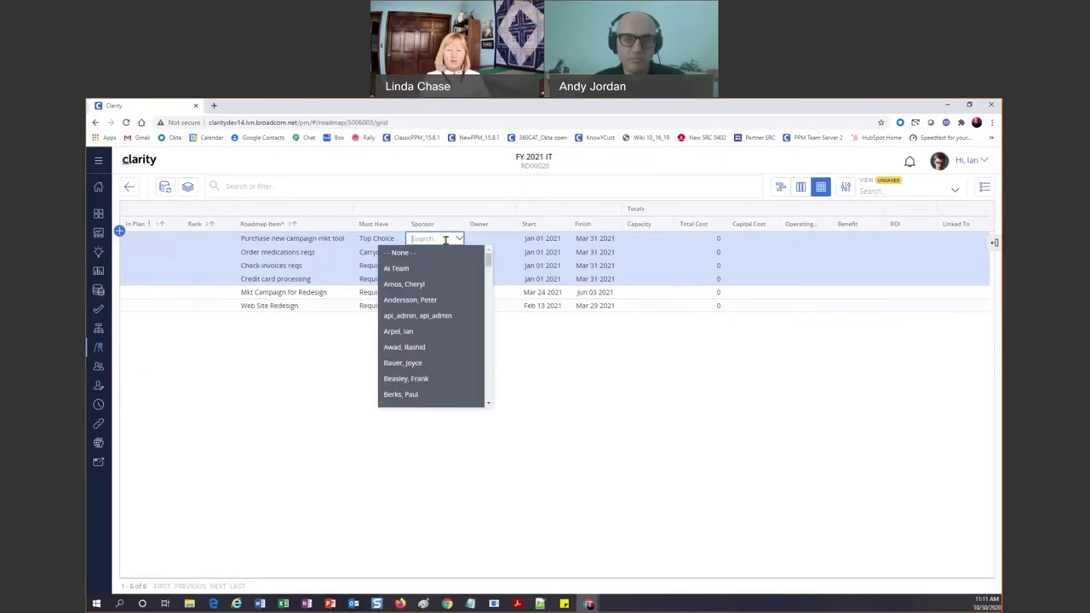
click(415, 362)
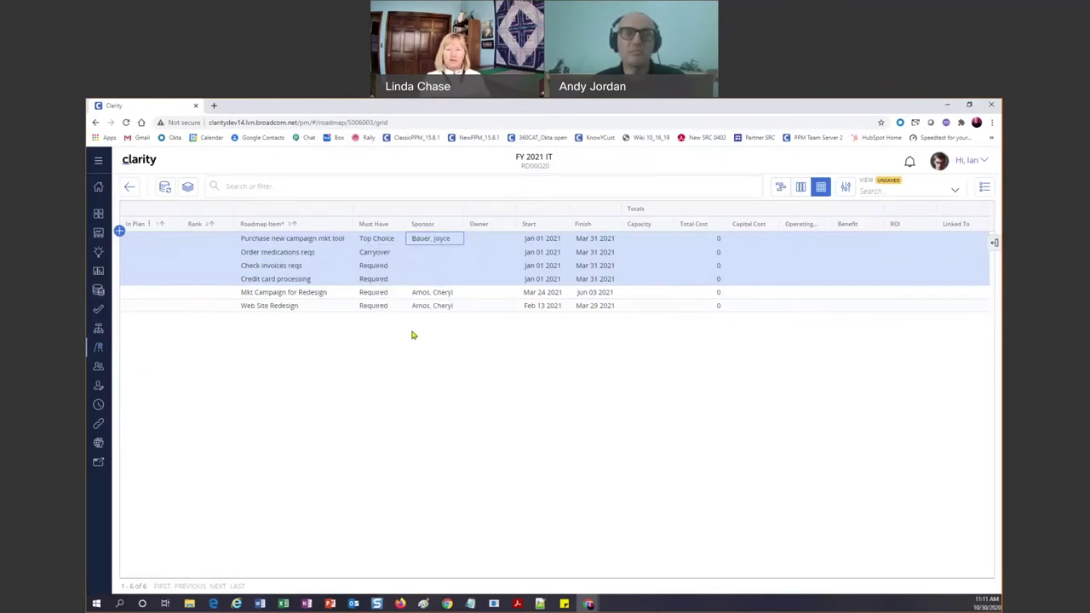
click(430, 254)
click(430, 255)
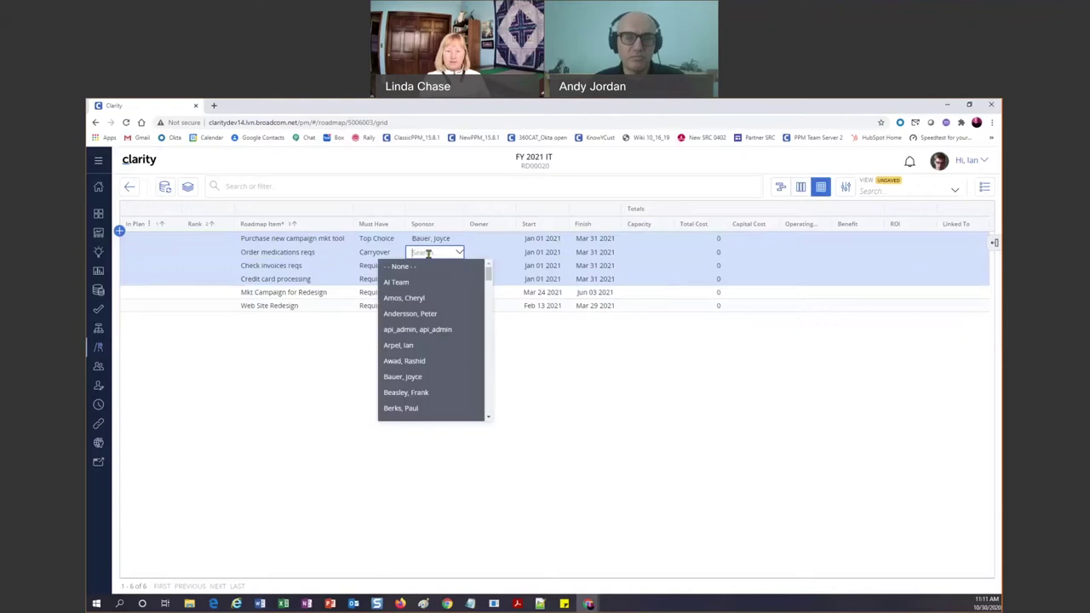
click(414, 411)
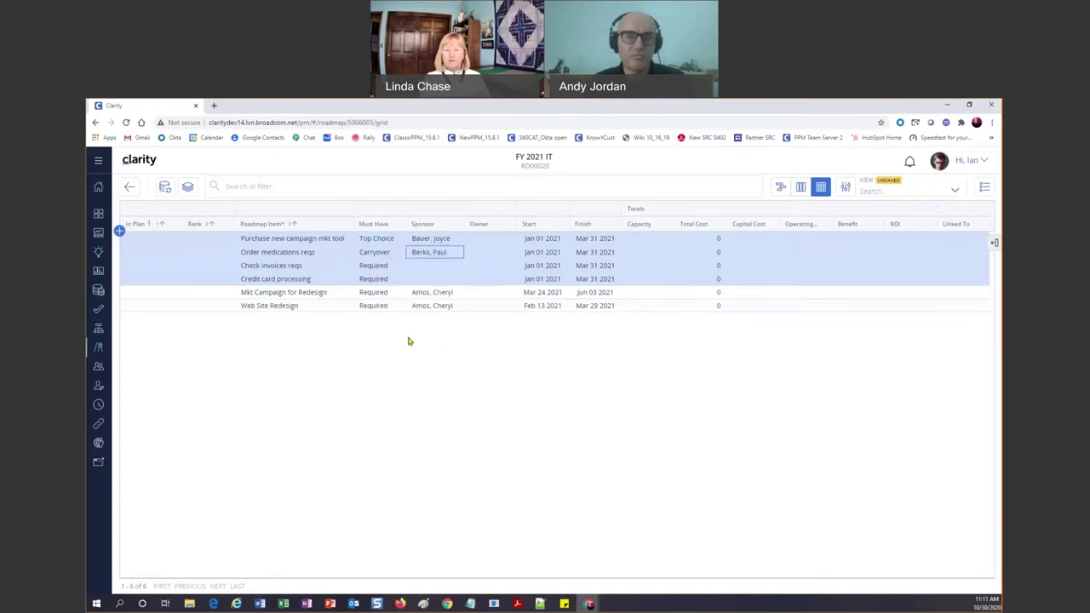
Copy the sponsors of the first two roadmap items to "Check invoices reqs" and "Credit card processing"
drag(443, 241, 442, 253)
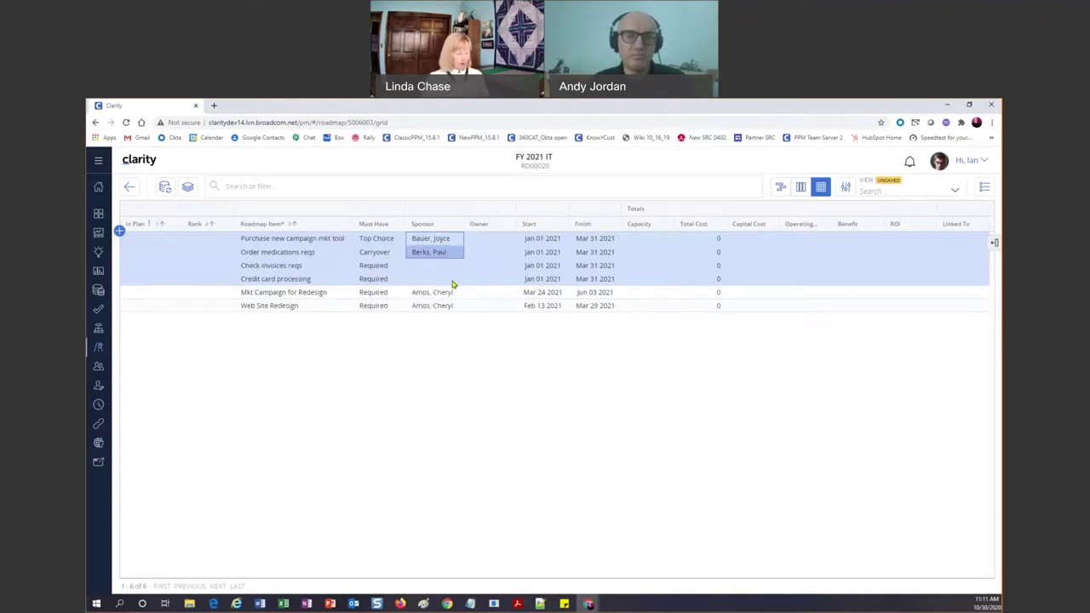
key(ctrl+c)
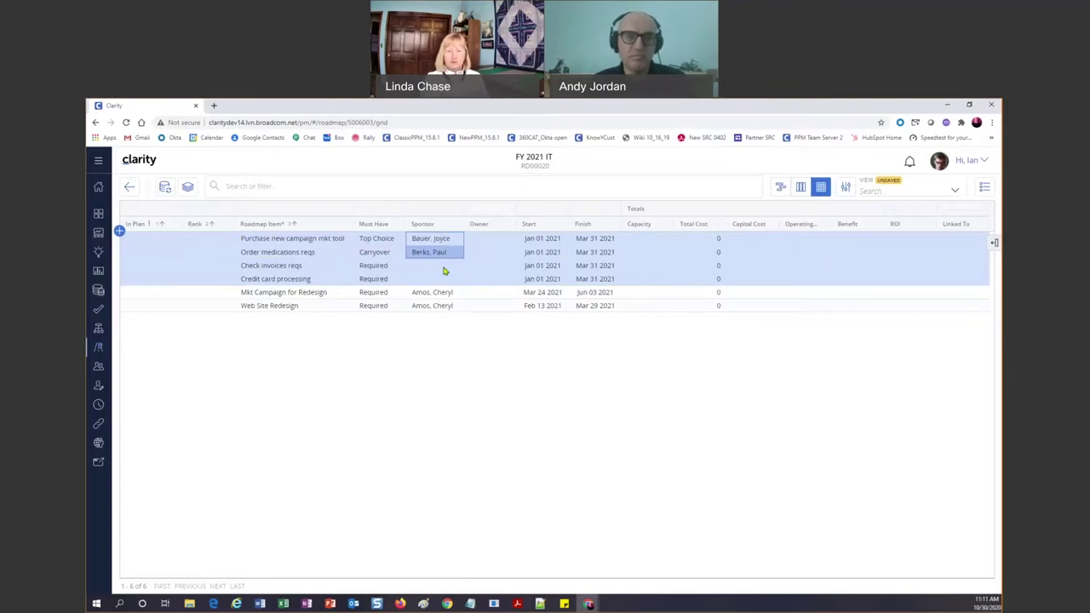
click(443, 268)
key(ctrl+v)
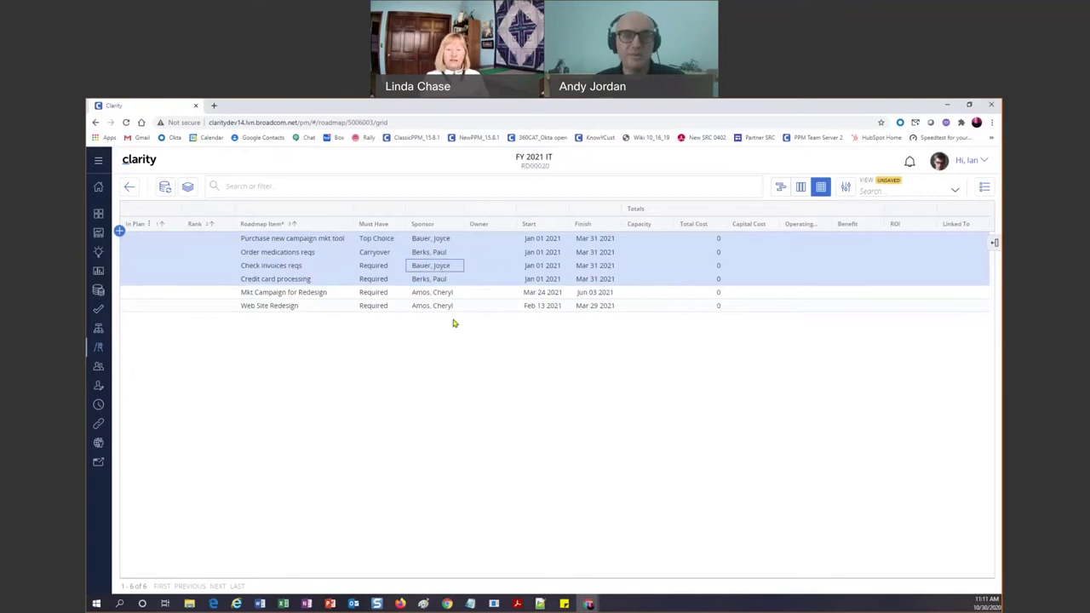
key(alt+Tab)
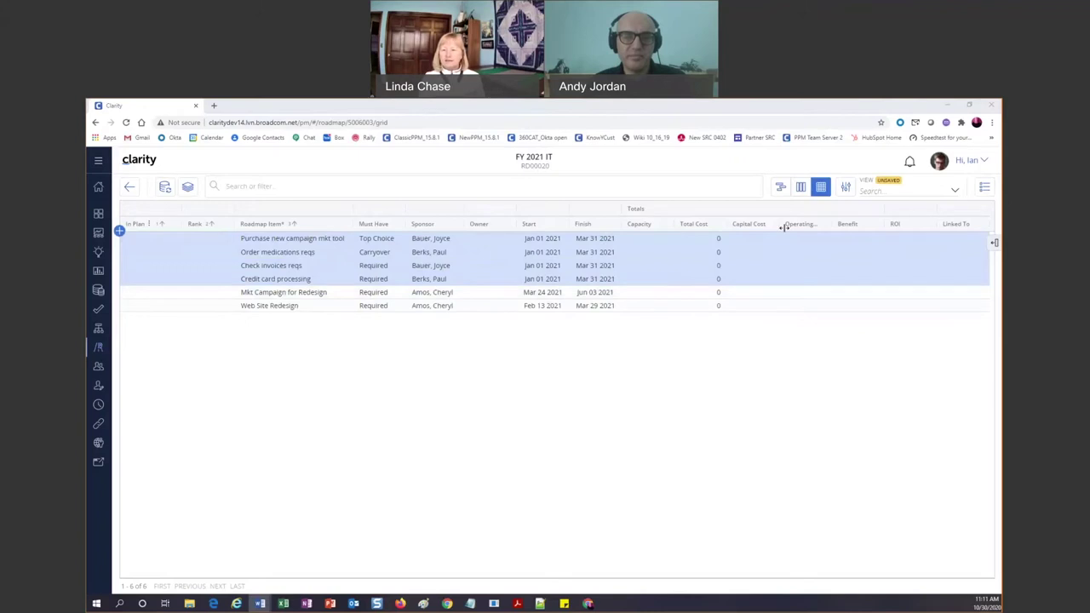
Hide the Owner, Benefit, ROI and Linked To columns from the roadmap grid
click(994, 244)
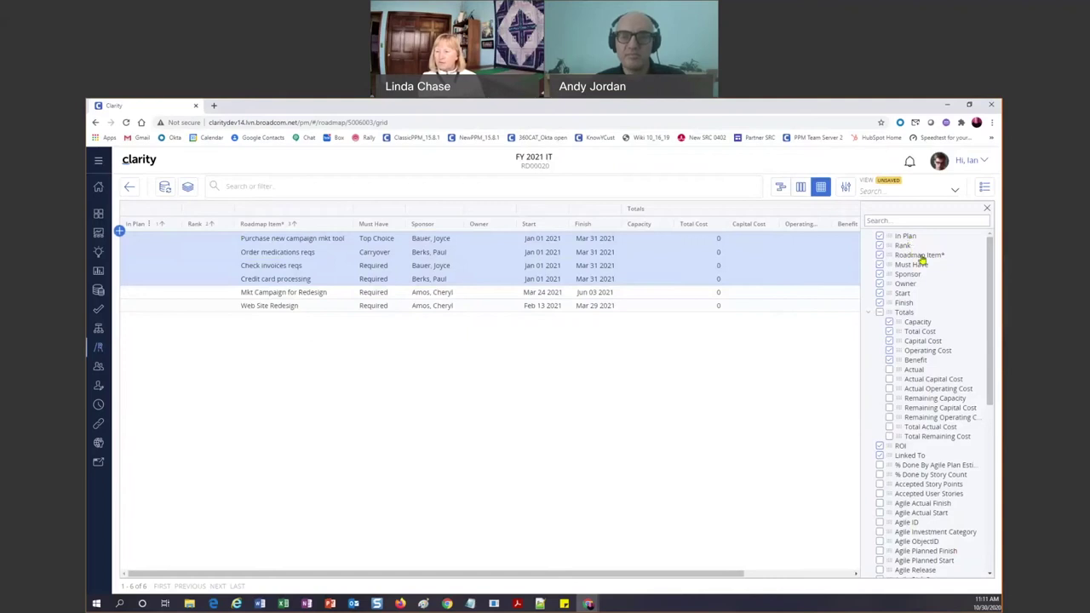
click(880, 284)
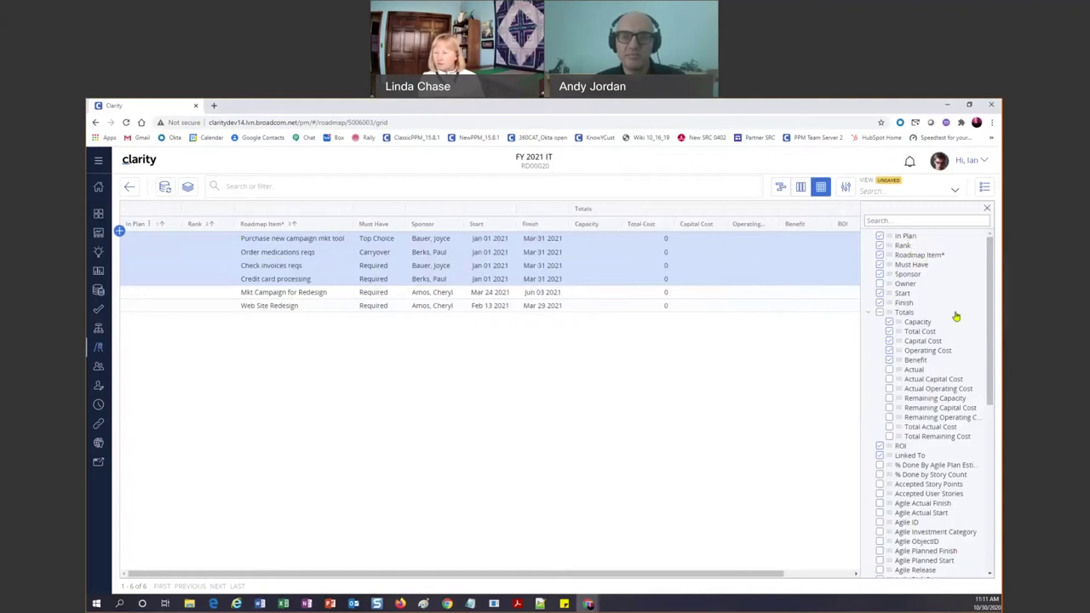
click(890, 361)
click(880, 446)
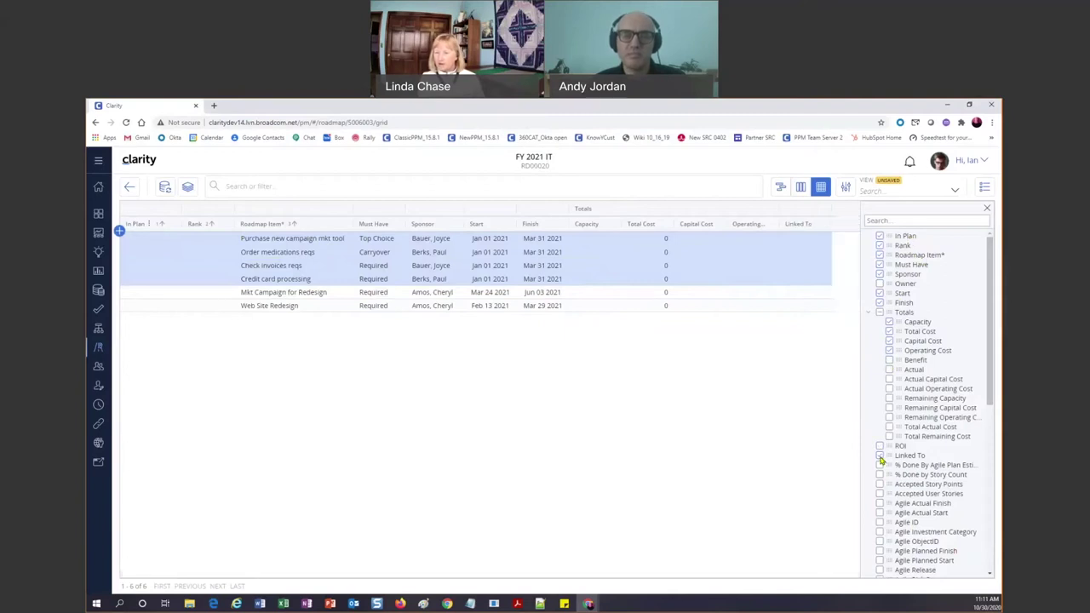
click(881, 457)
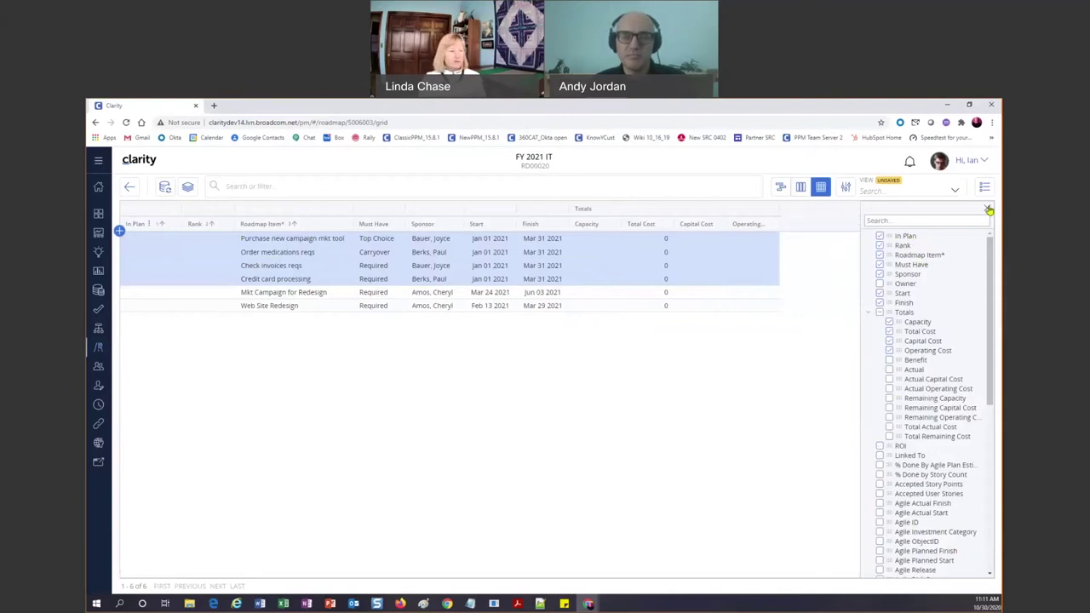
click(990, 209)
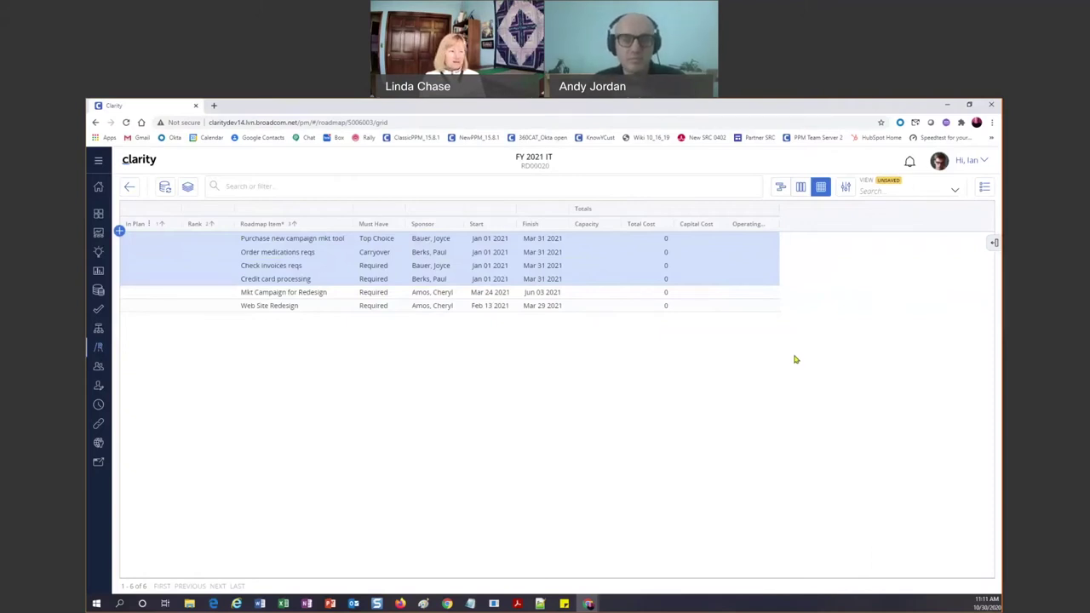
Create a new roadmap picklist named "Big Rocks"
click(846, 187)
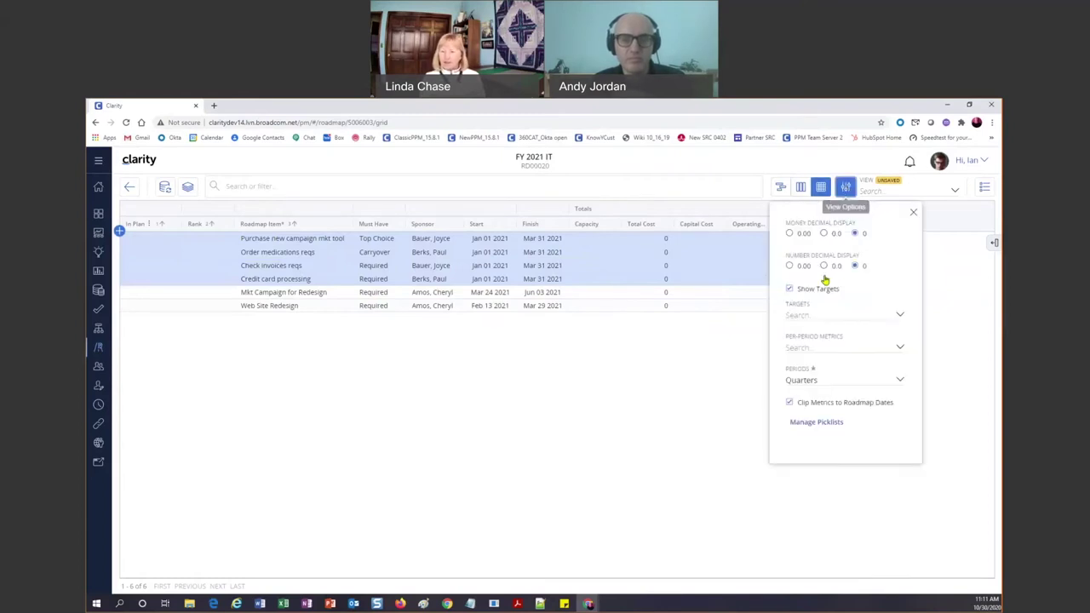
click(816, 423)
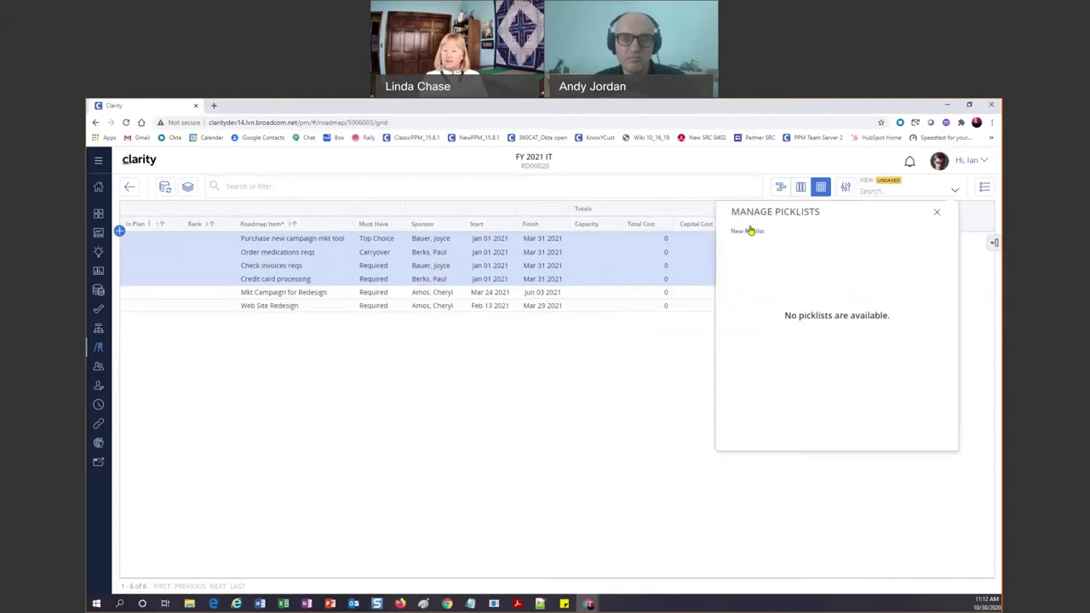
click(747, 231)
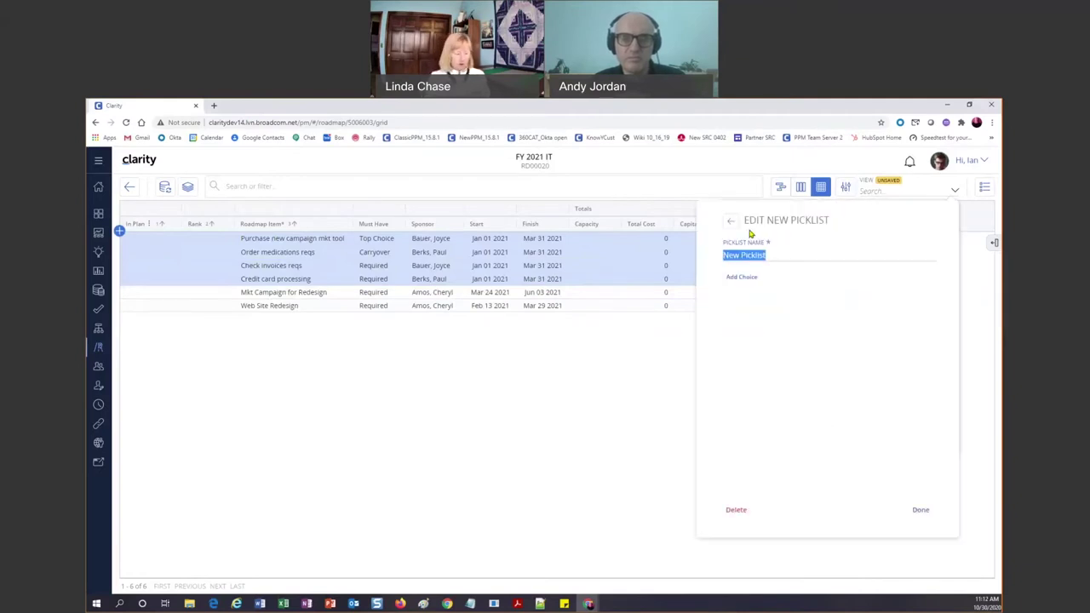
text(Bi)
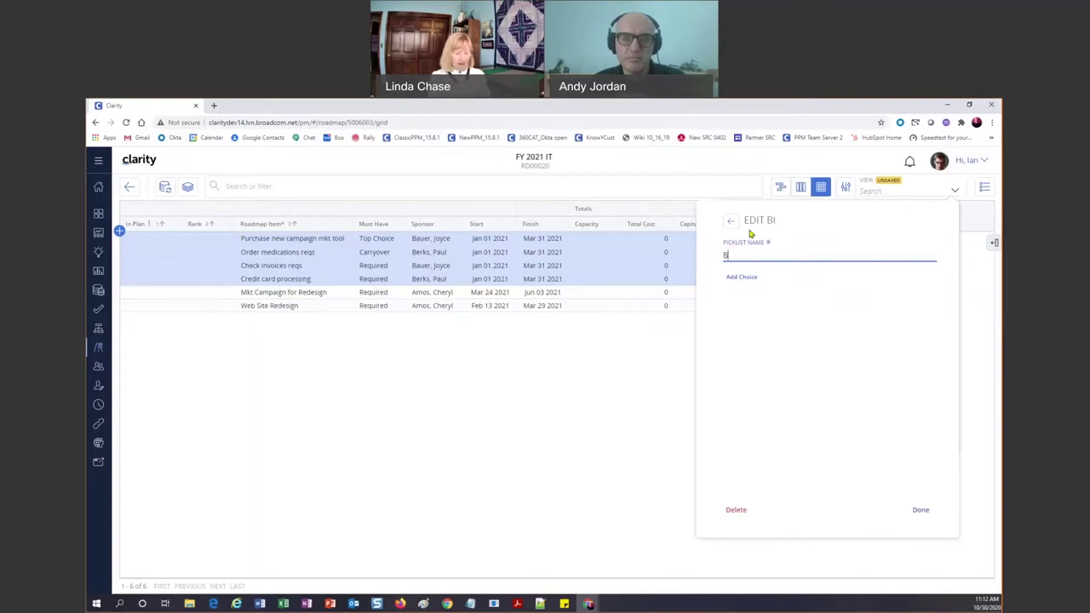
text(g Rocks)
Add the choices "Mobile" and "Security" to the Big Rocks picklist
click(738, 277)
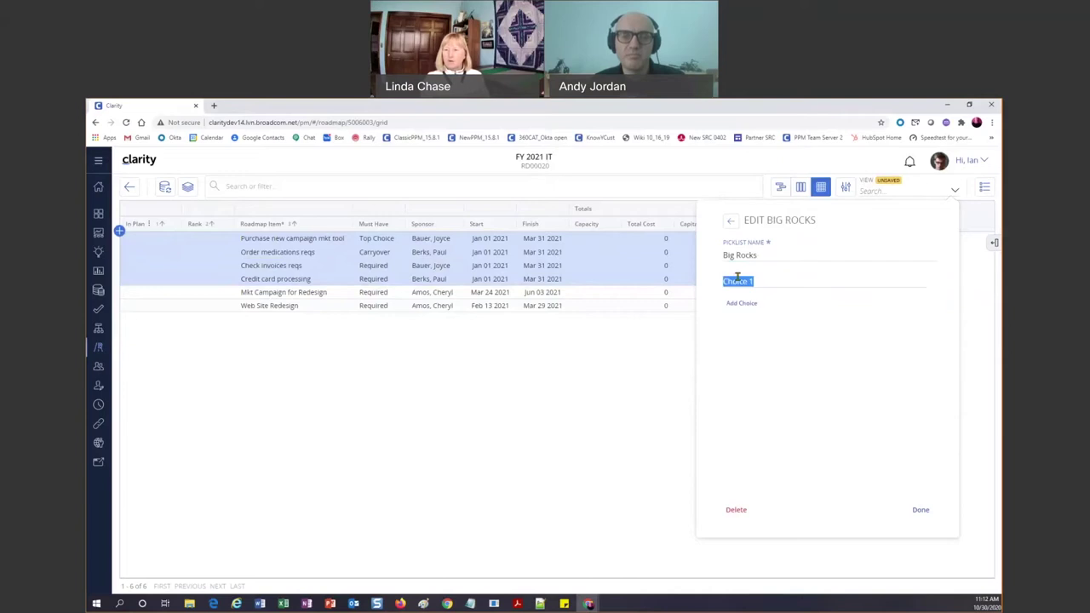
text(Mobile)
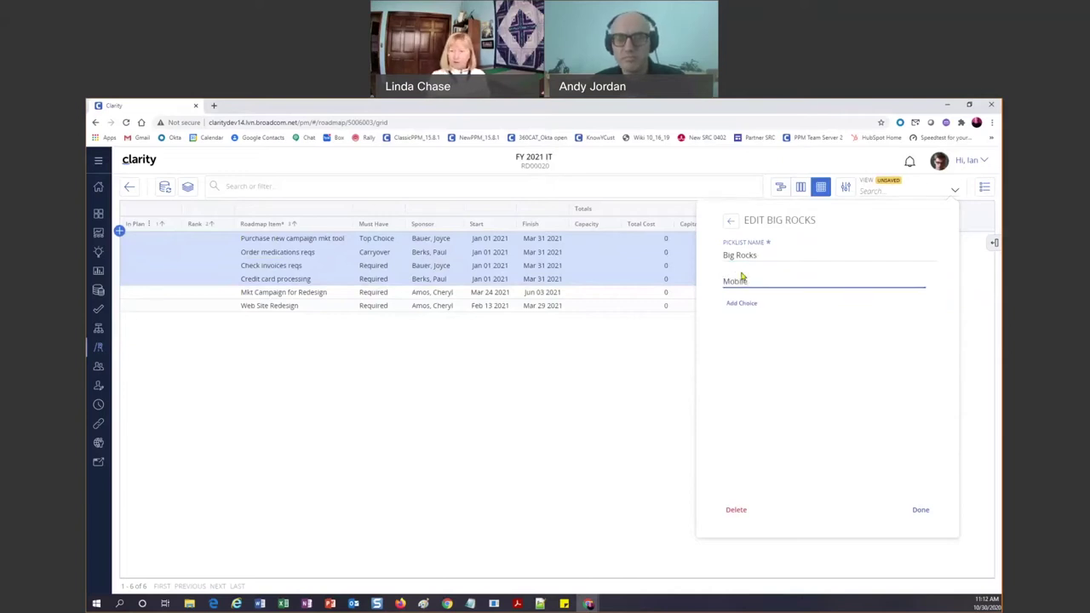
click(741, 303)
text(S)
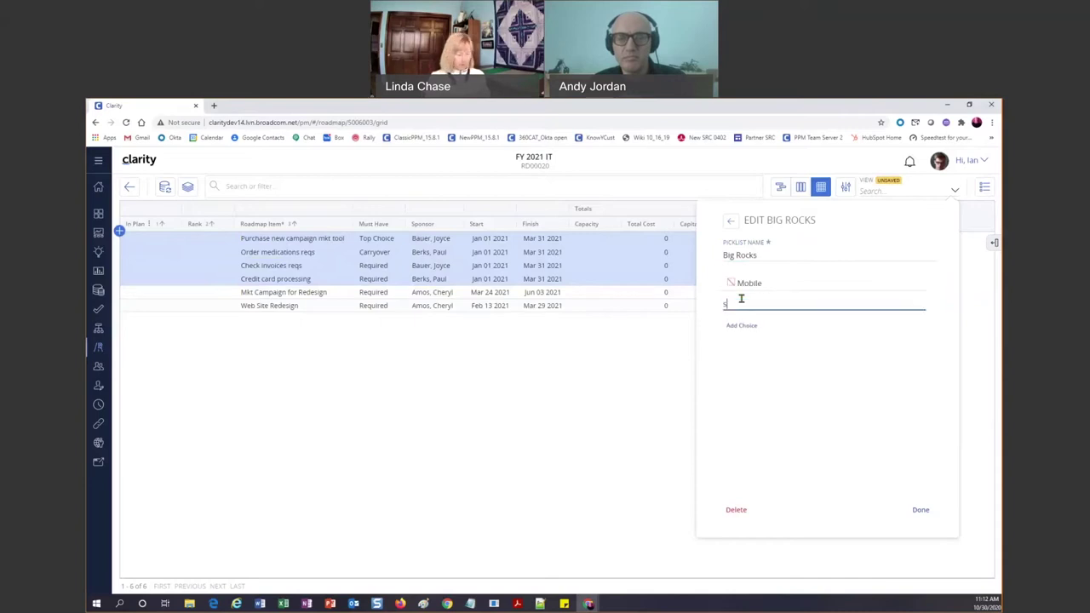
text(ecurity)
click(725, 304)
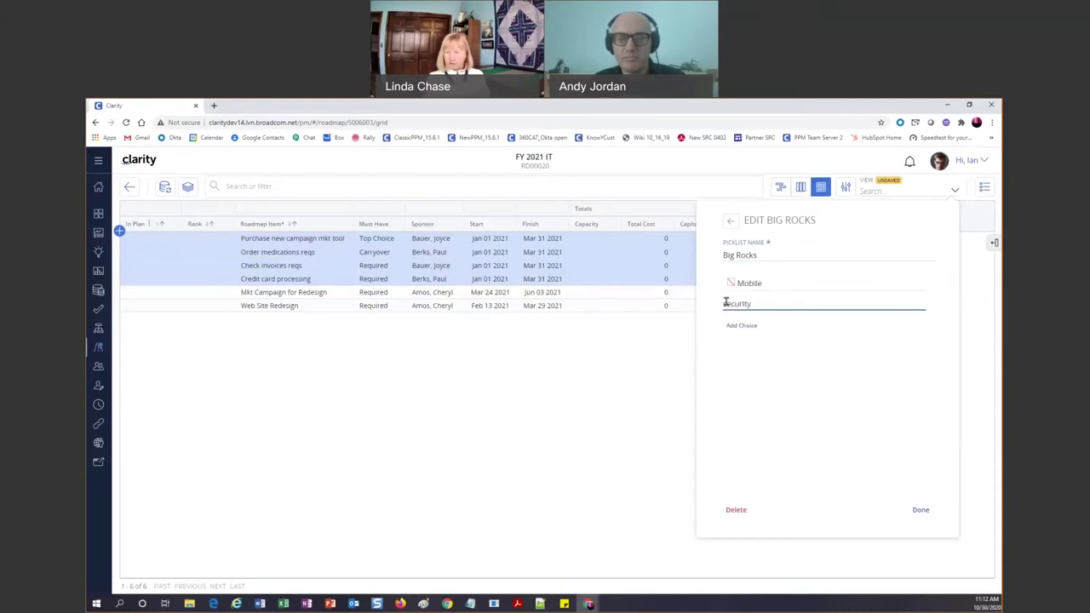
text(S)
key(Delete)
Add a third choice, "WoW the Customers", to the Big Rocks picklist
click(742, 326)
text(WoW the Custp,er)
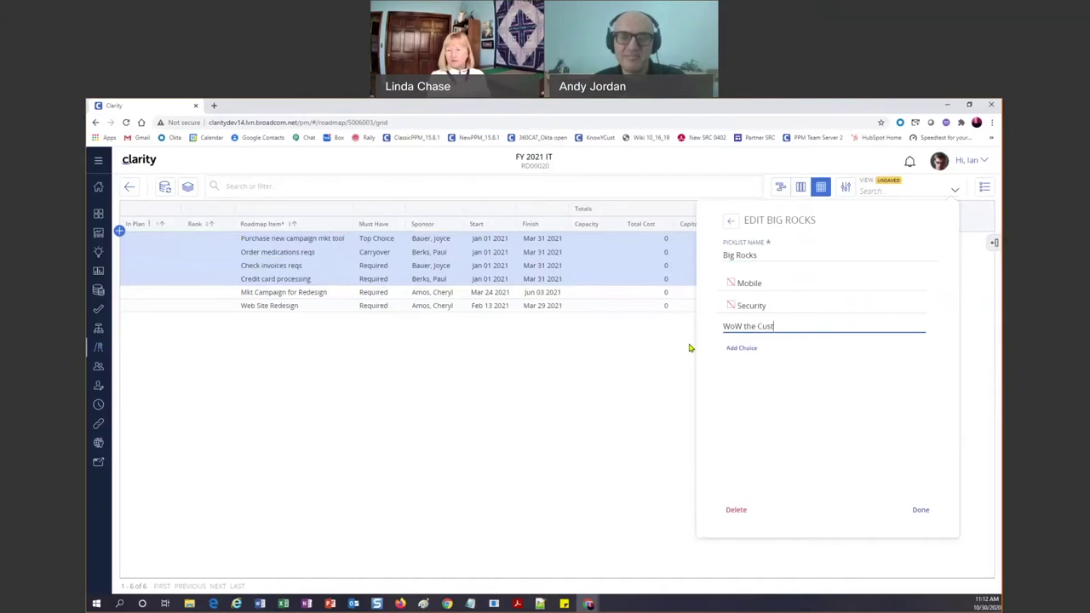
key(BackSpace)
key(BackSpace)
key(BackSpace)
key(BackSpace)
text(omers)
key(Return)
Colour the Big Rocks choices green for Mobile, orange for Security and blue for WoW the Customers, and finish the picklist
click(732, 287)
click(734, 308)
click(732, 307)
click(740, 322)
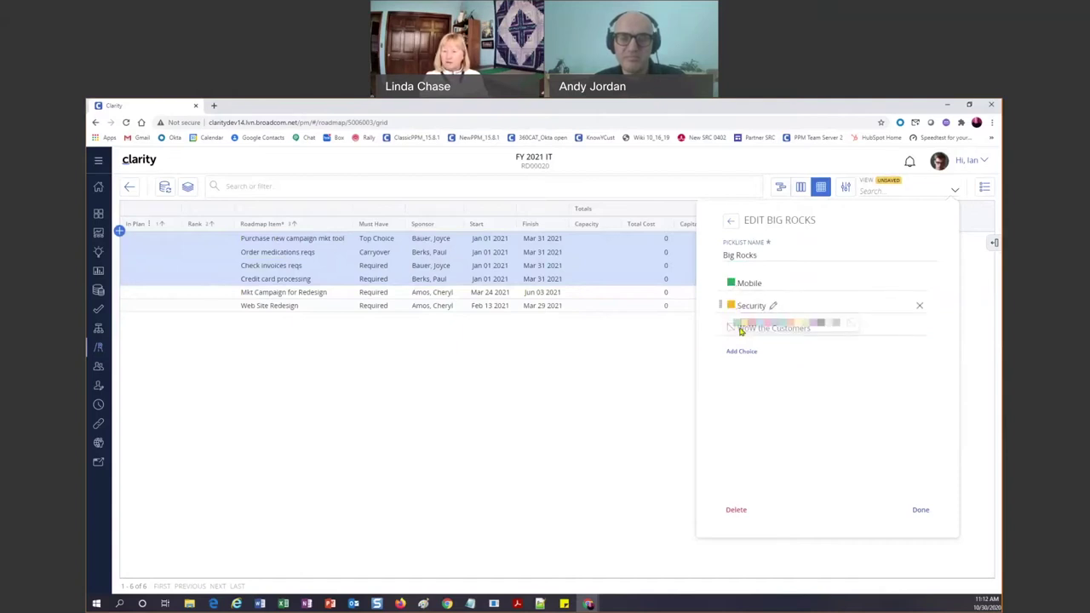
click(731, 329)
click(767, 345)
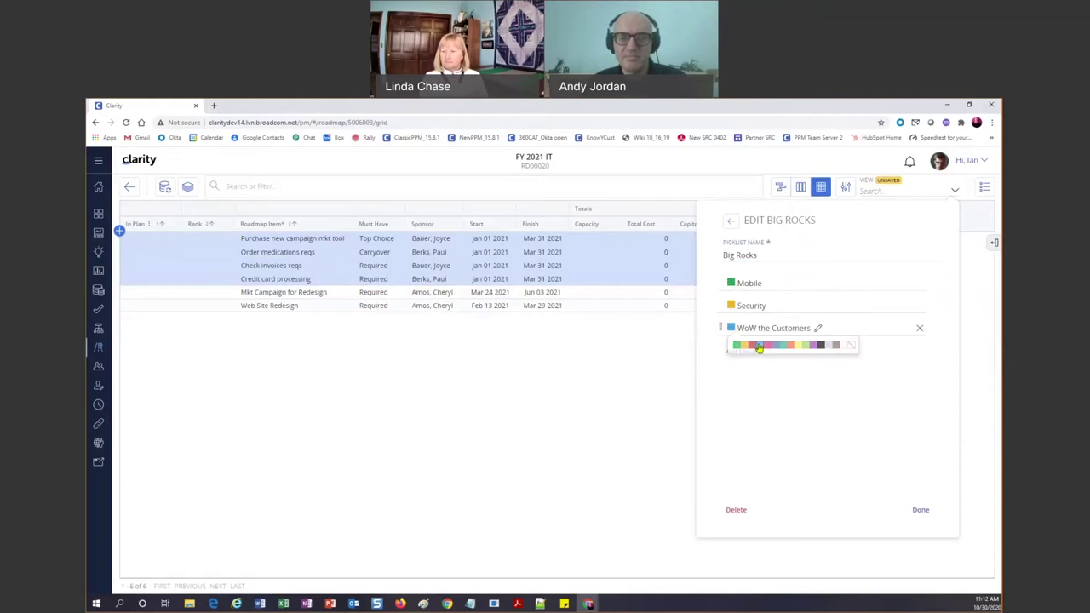
click(919, 510)
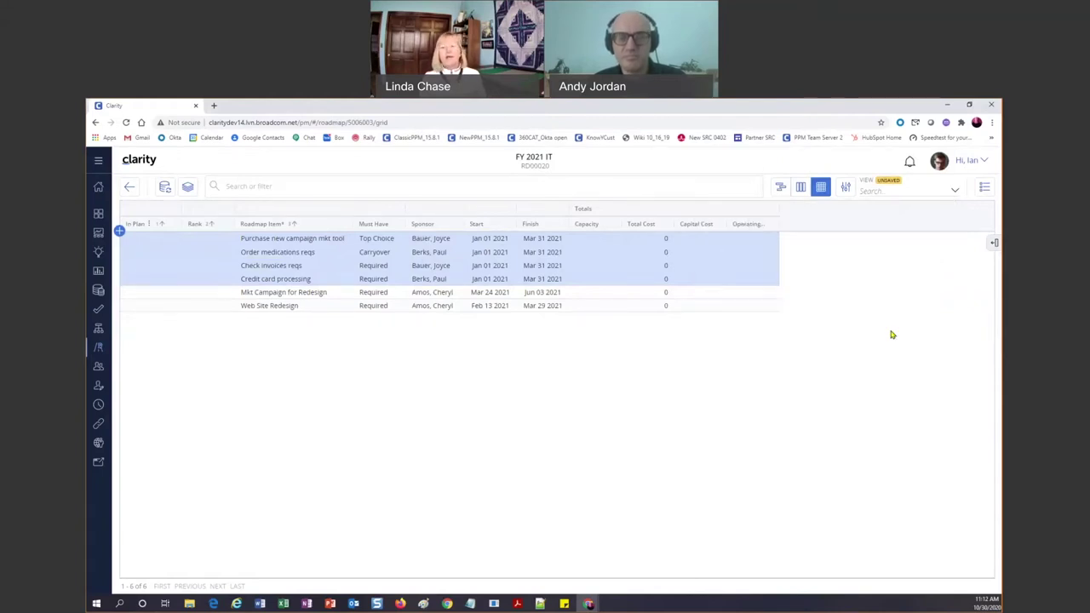
Create a second roadmap picklist named "Teams"
click(849, 190)
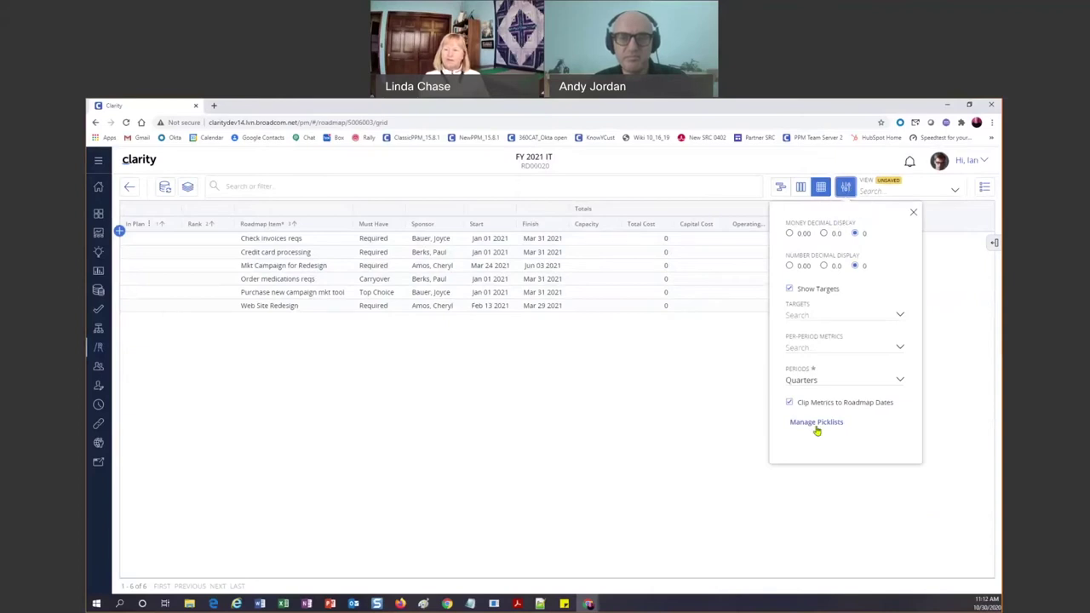
click(820, 422)
click(747, 254)
text(Teams)
Add the choices "Star Wars", "Star Treks" and "Star Gazers" to the Teams picklist
click(741, 278)
text(Star)
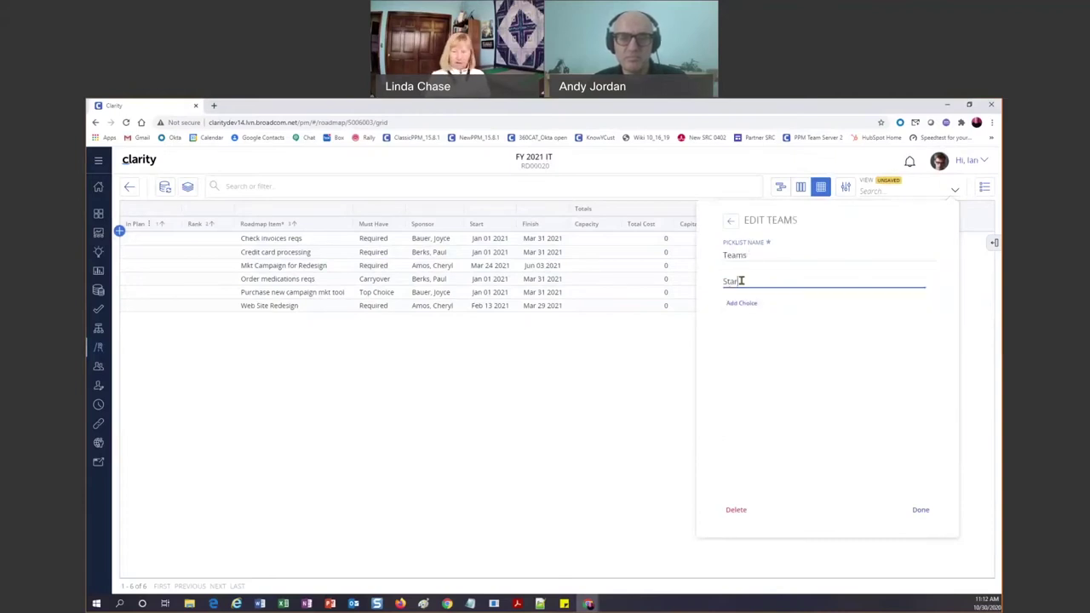
text( Wars)
click(741, 303)
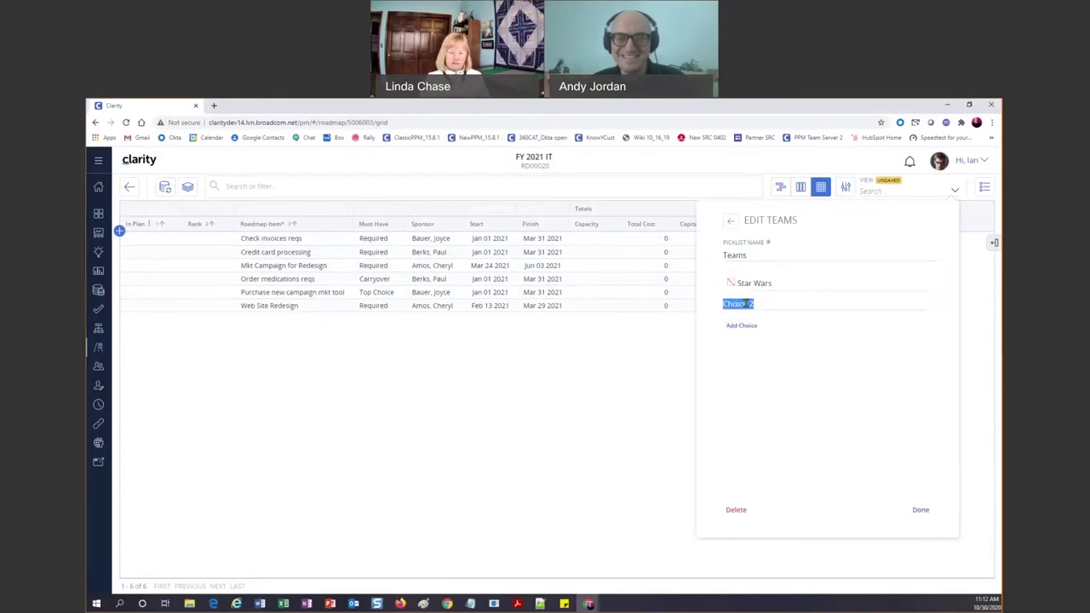
text(Star Tr)
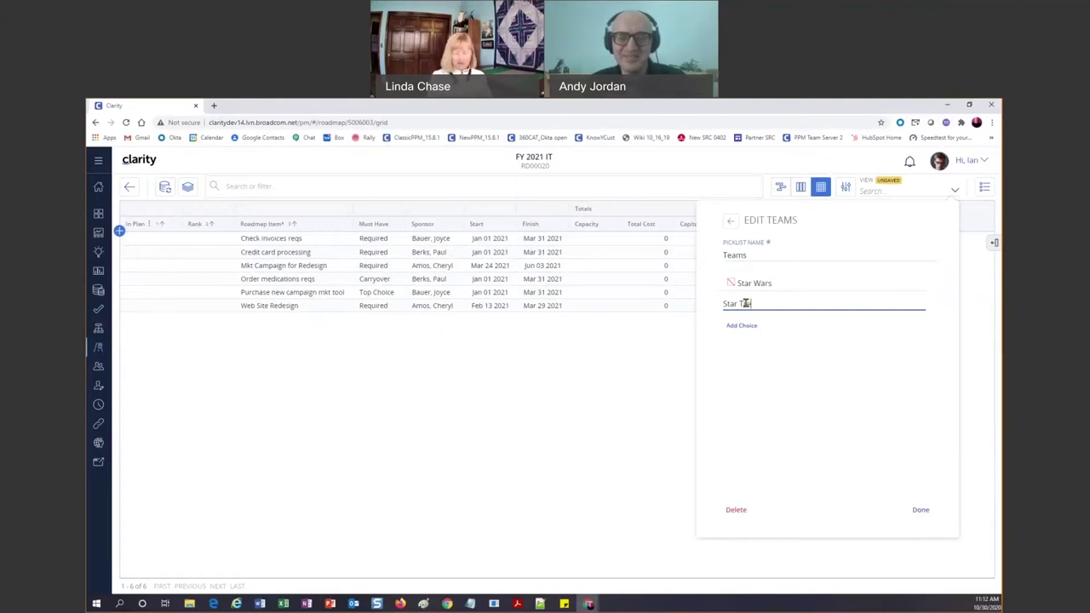
text(eks)
click(739, 326)
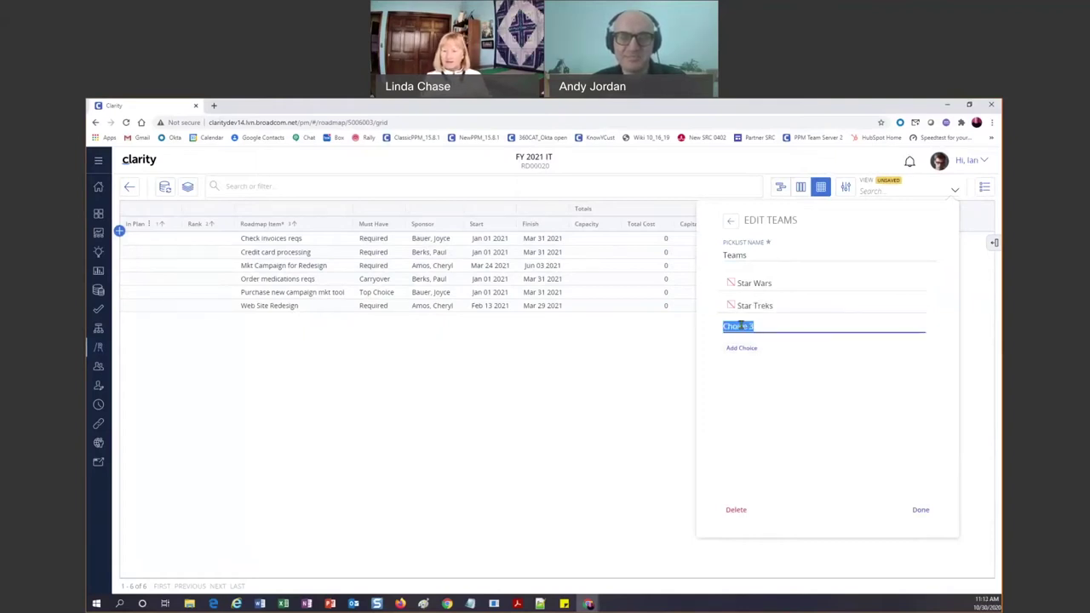
text(St)
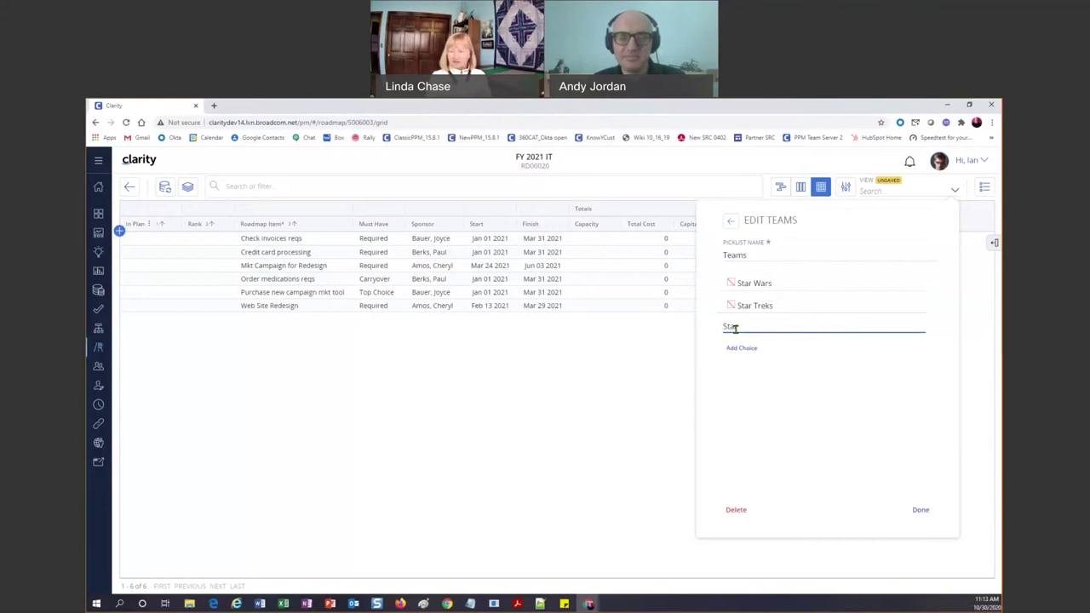
text(ar Gazers)
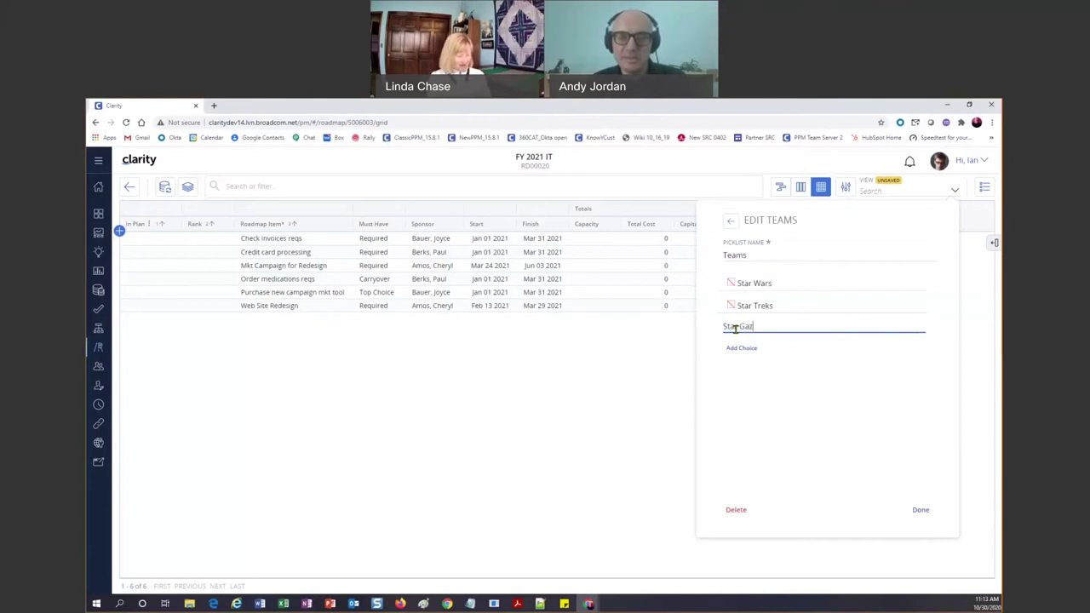
click(886, 368)
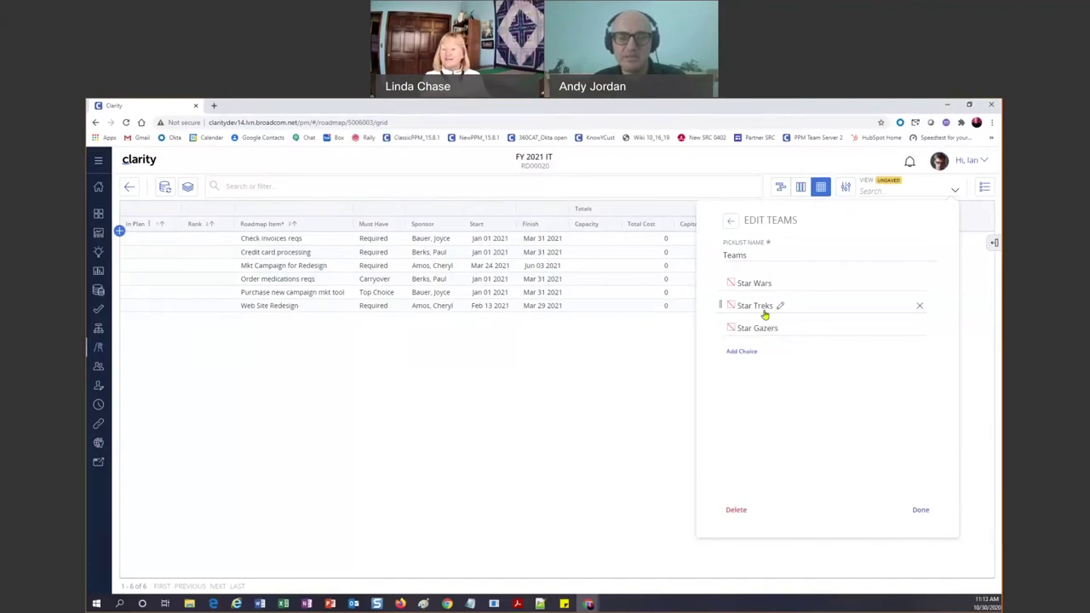
Colour the Teams choices purple for Star Wars, magenta for Star Treks and yellow for Star Gazers, and finish the picklist
click(730, 284)
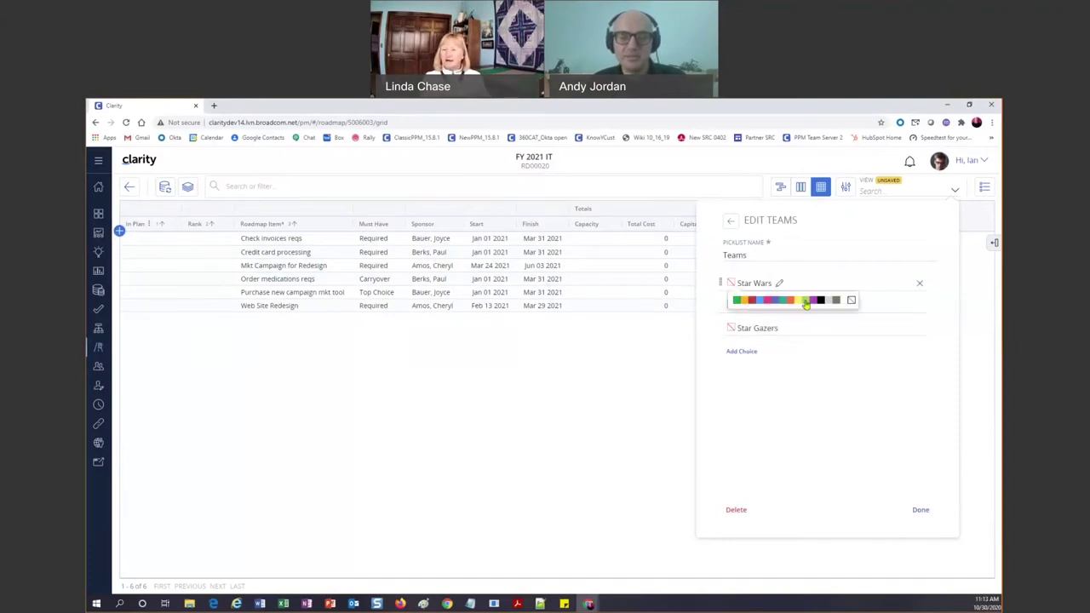
click(807, 301)
click(731, 305)
click(763, 325)
click(731, 330)
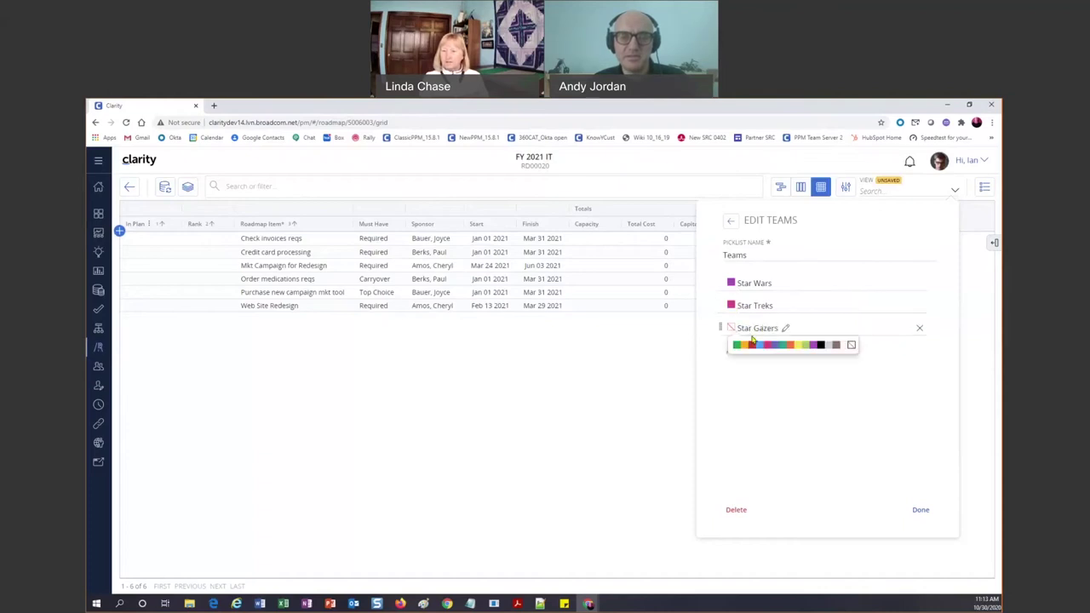
click(777, 345)
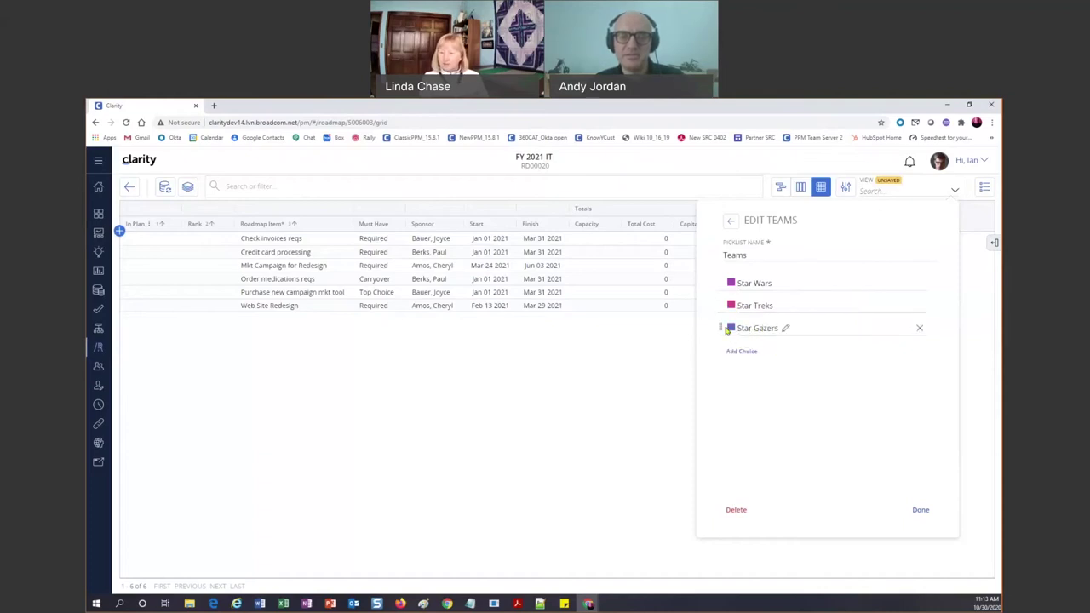
click(731, 330)
click(800, 345)
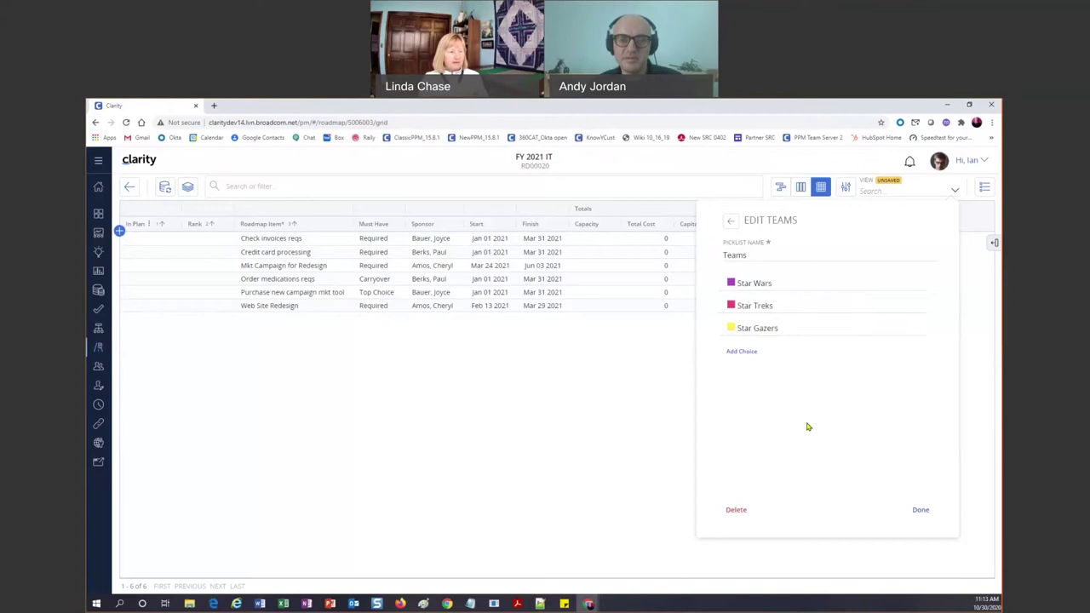
click(920, 511)
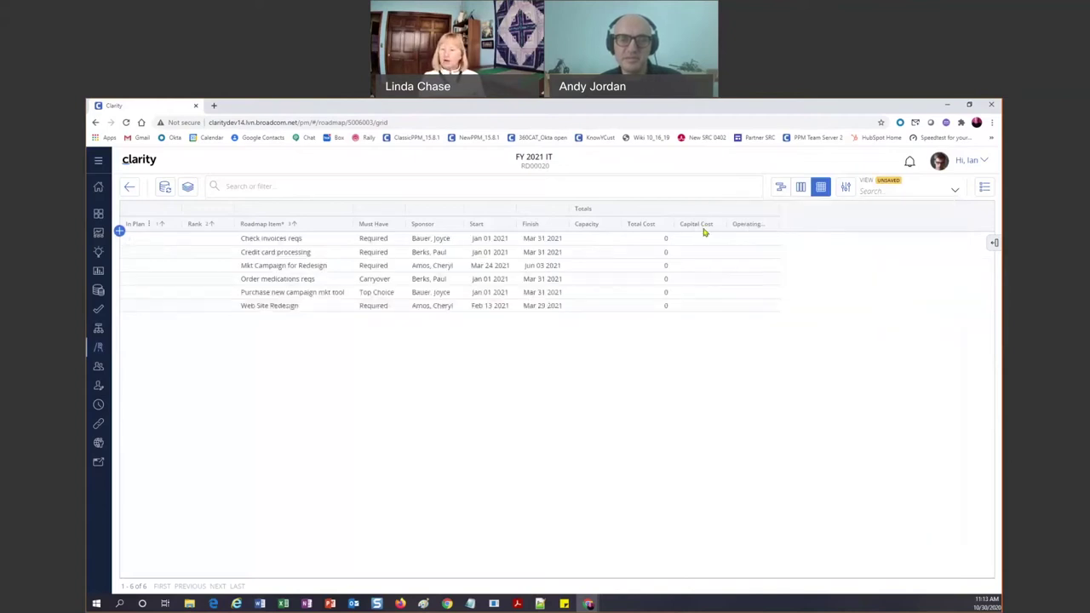
Find the Teams attribute among the available columns and show it in the roadmap grid
click(994, 244)
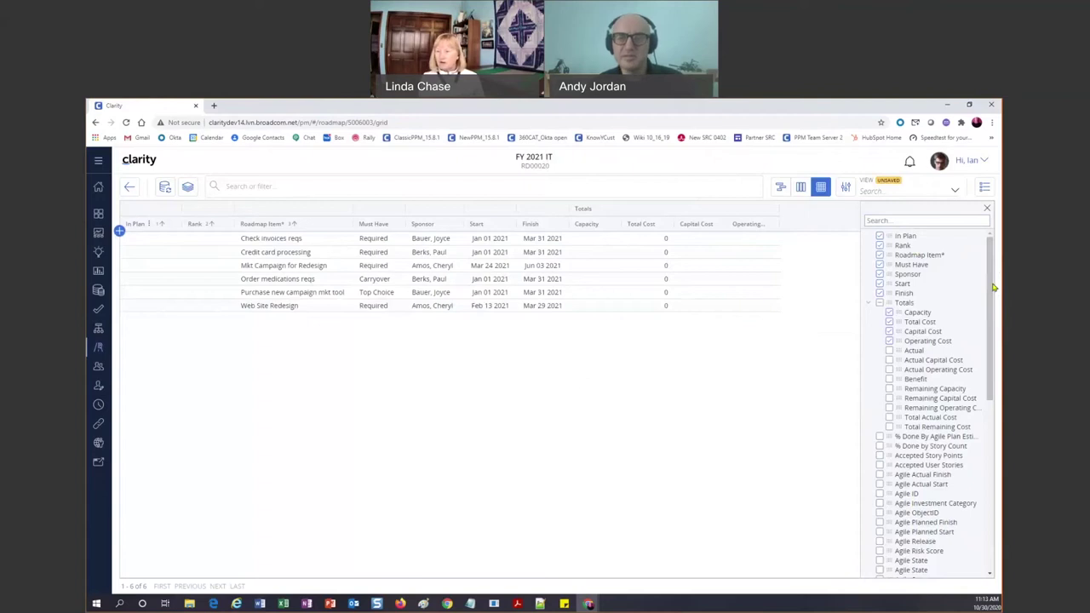
drag(995, 275, 992, 326)
scroll(993, 327, down, 2)
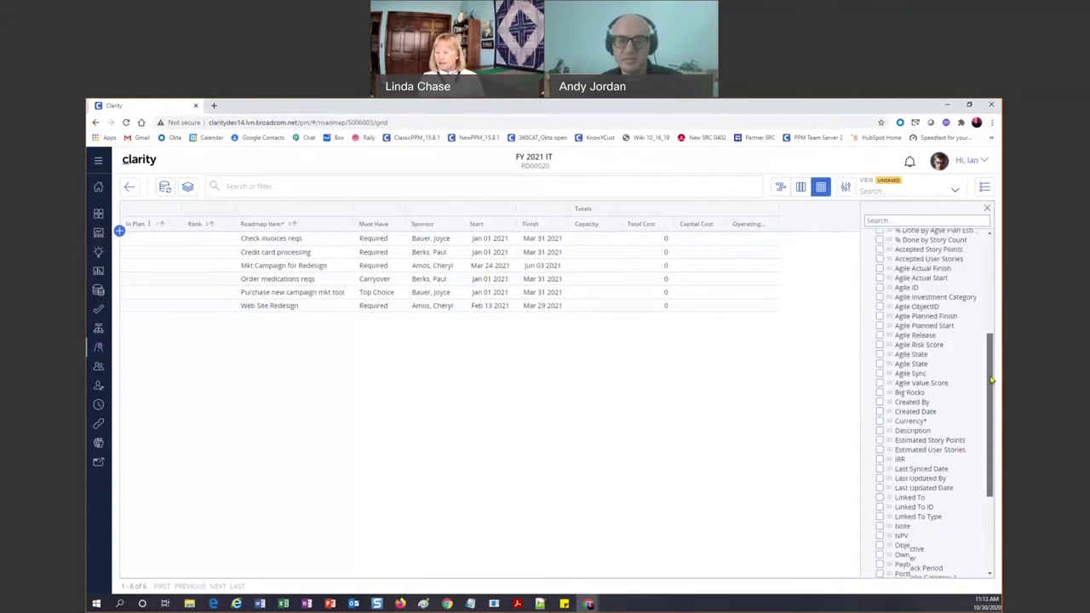
scroll(994, 327, up, 3)
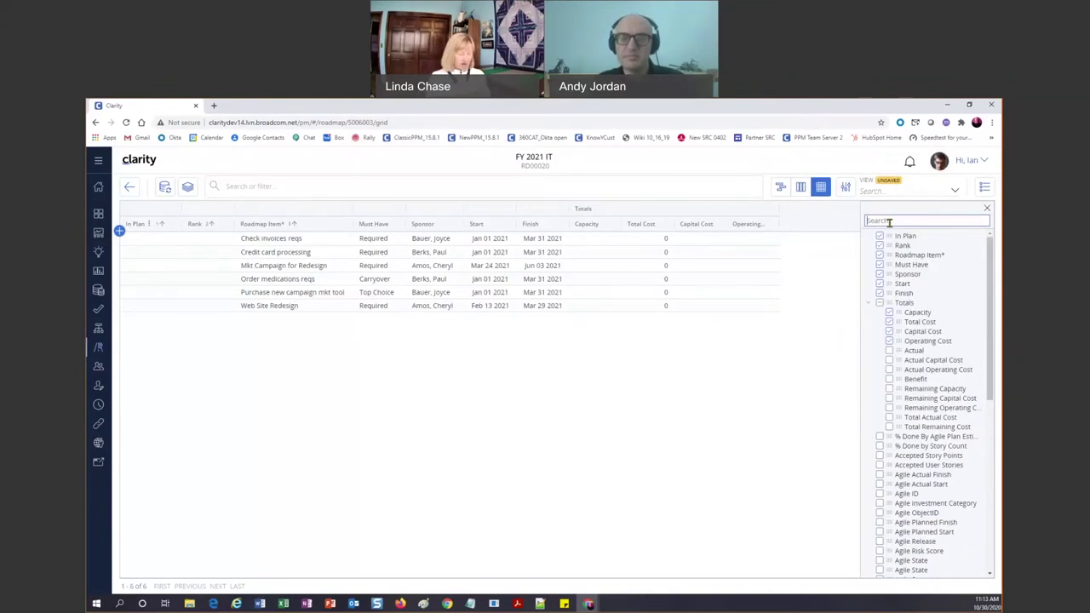
text(T)
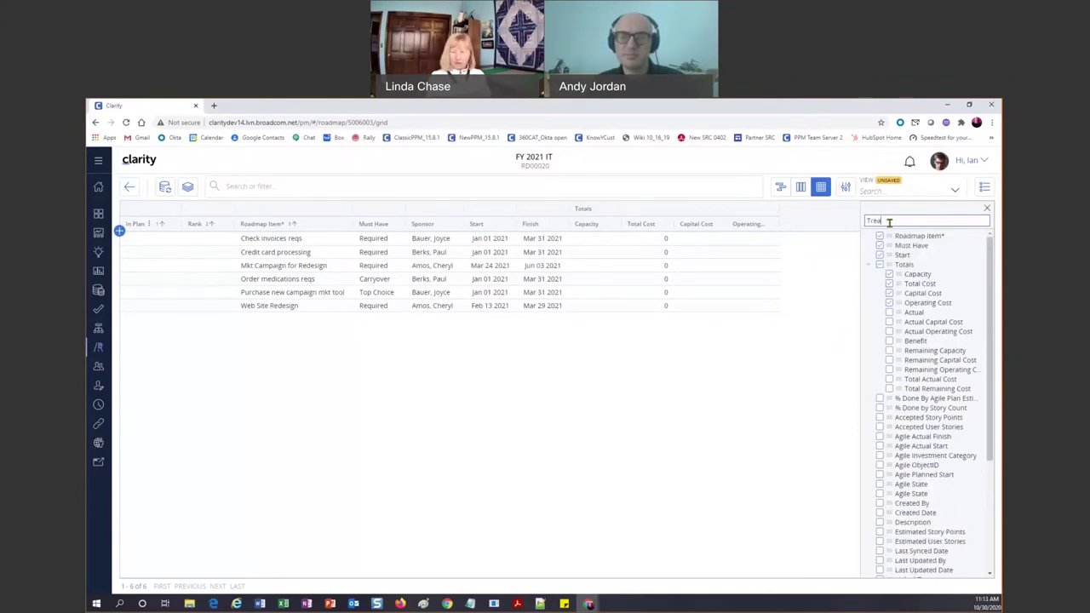
text(e)
key(BackSpace)
key(BackSpace)
text(Team)
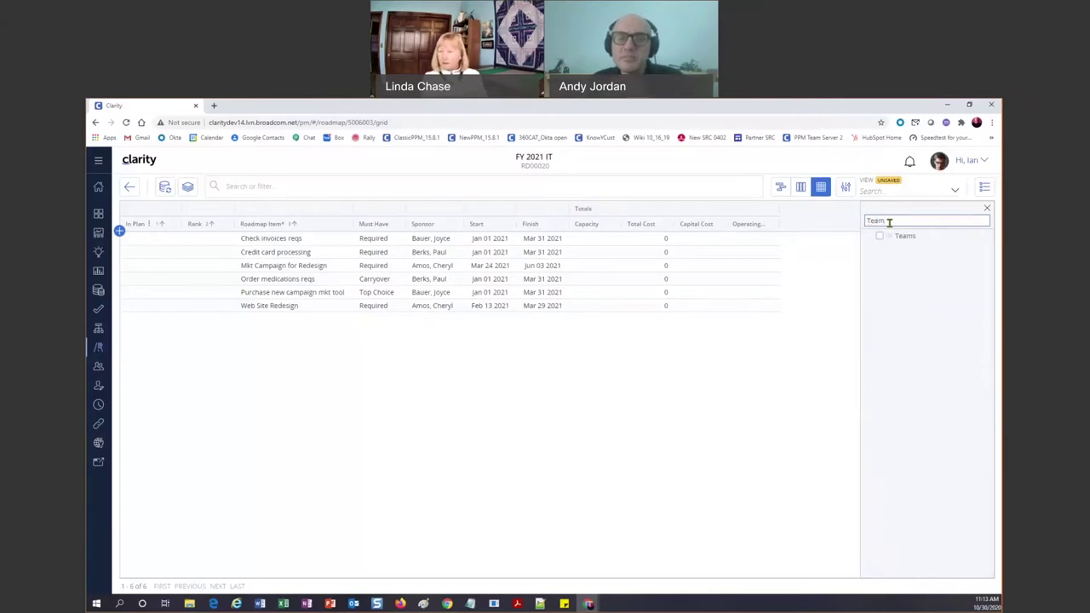
click(880, 238)
Show the Big Rocks column in the roadmap grid as well and close the column chooser
drag(894, 222, 852, 222)
text(B)
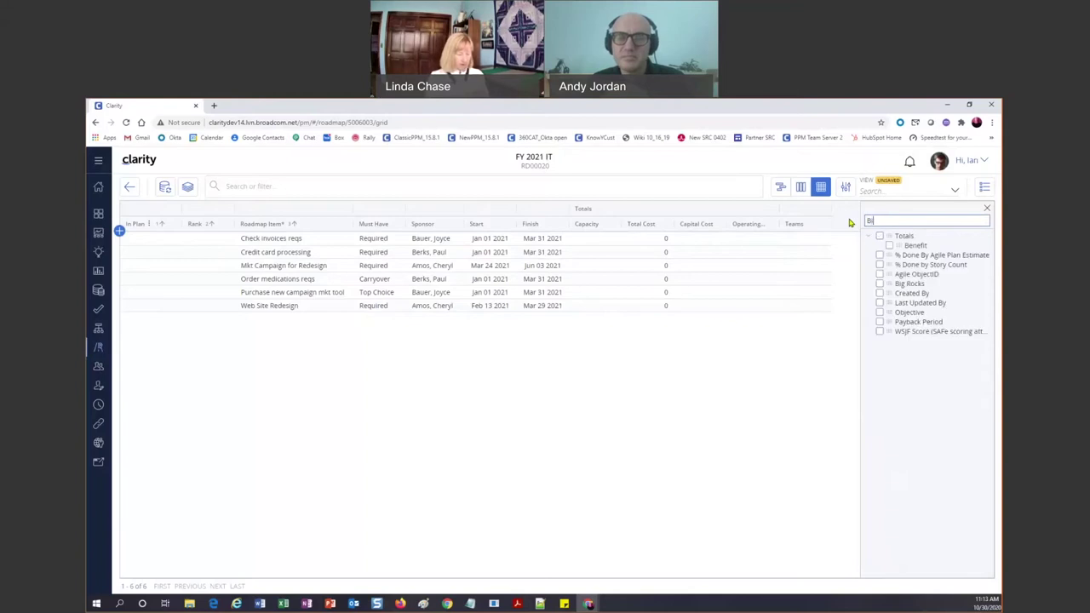
text(ig Rocks)
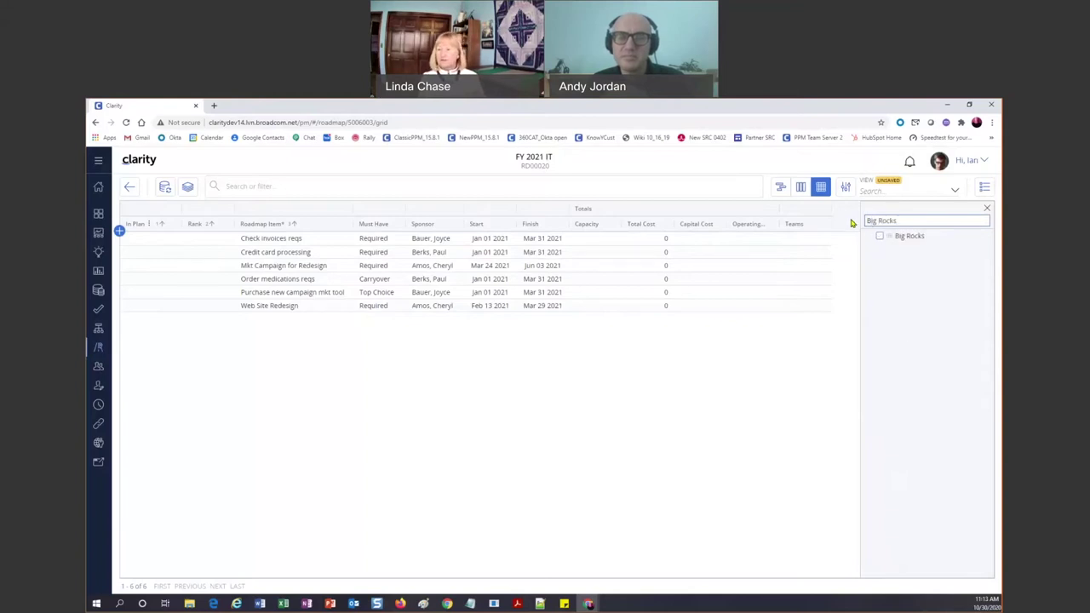
click(881, 237)
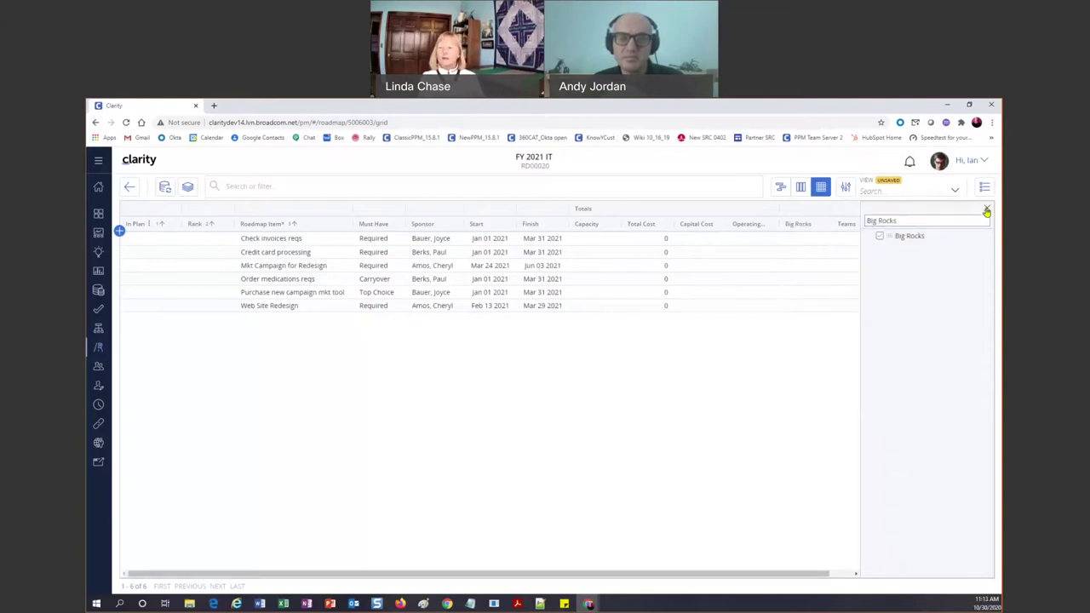
click(986, 209)
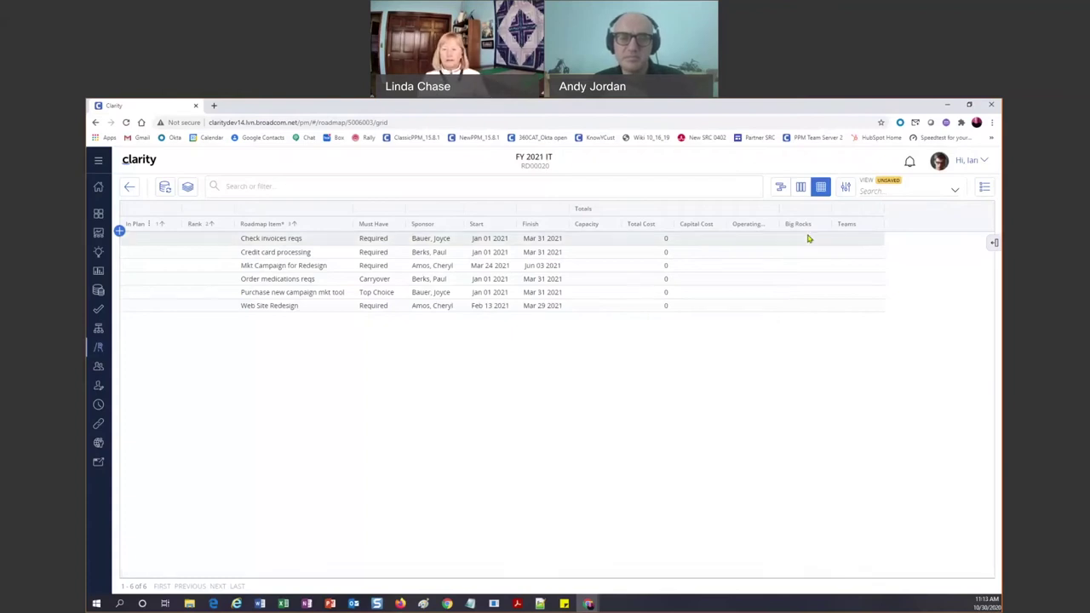
Assign the Teams values Star Wars to Check invoices reqs, Star Treks to Credit card processing and Star Gazers to Mkt Campaign for Redesign
click(845, 238)
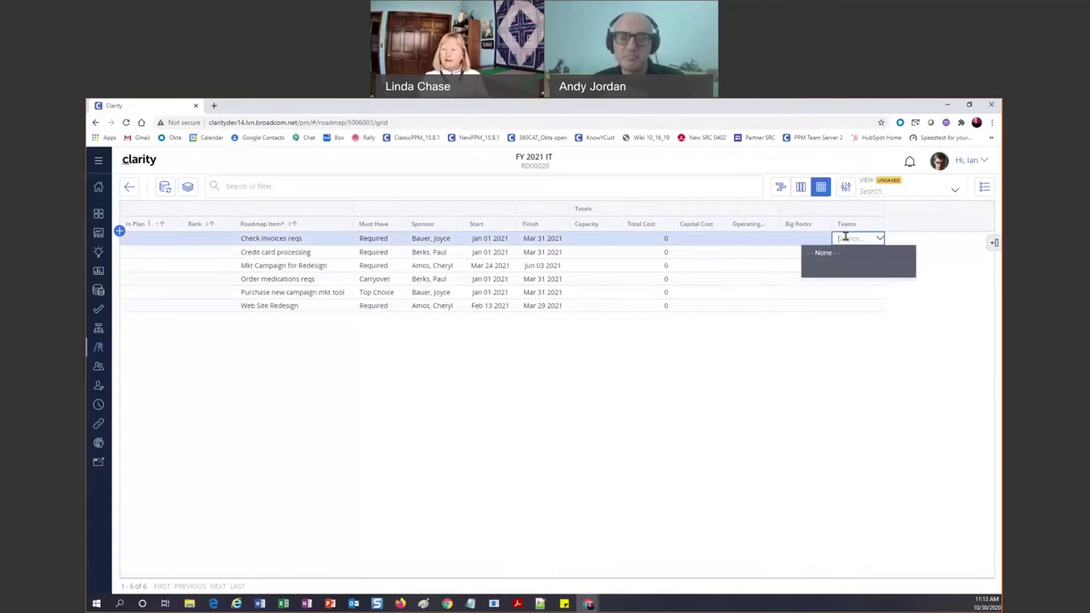
click(844, 265)
click(851, 252)
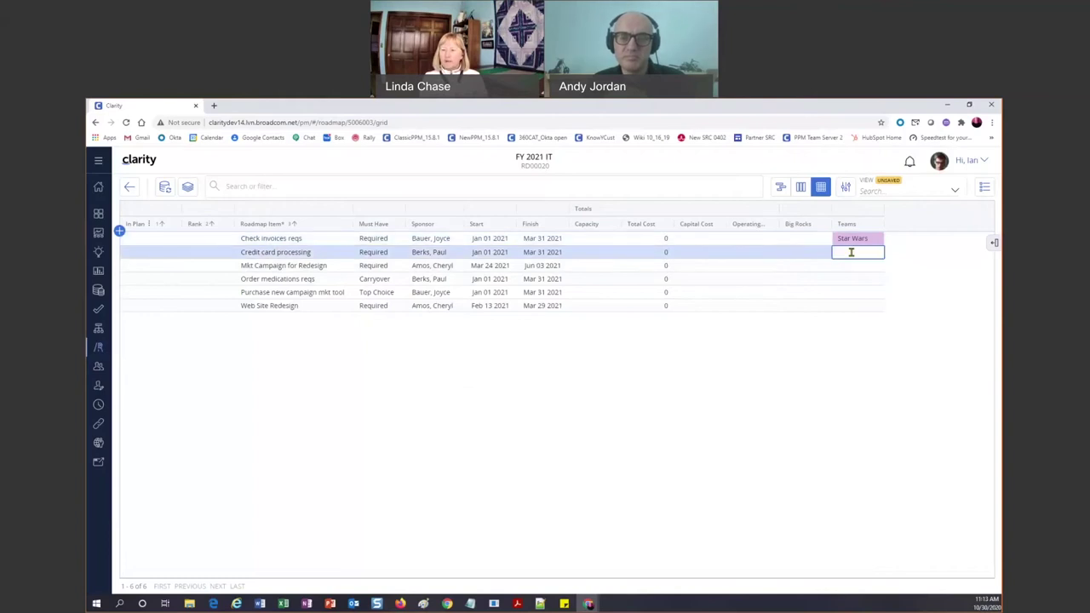
click(838, 298)
click(859, 266)
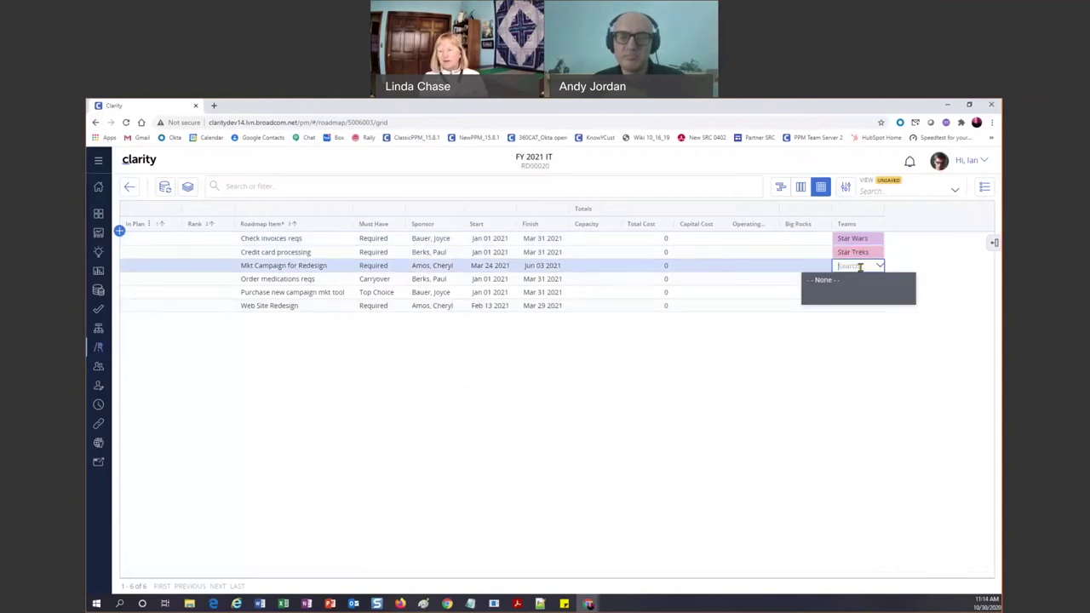
click(839, 325)
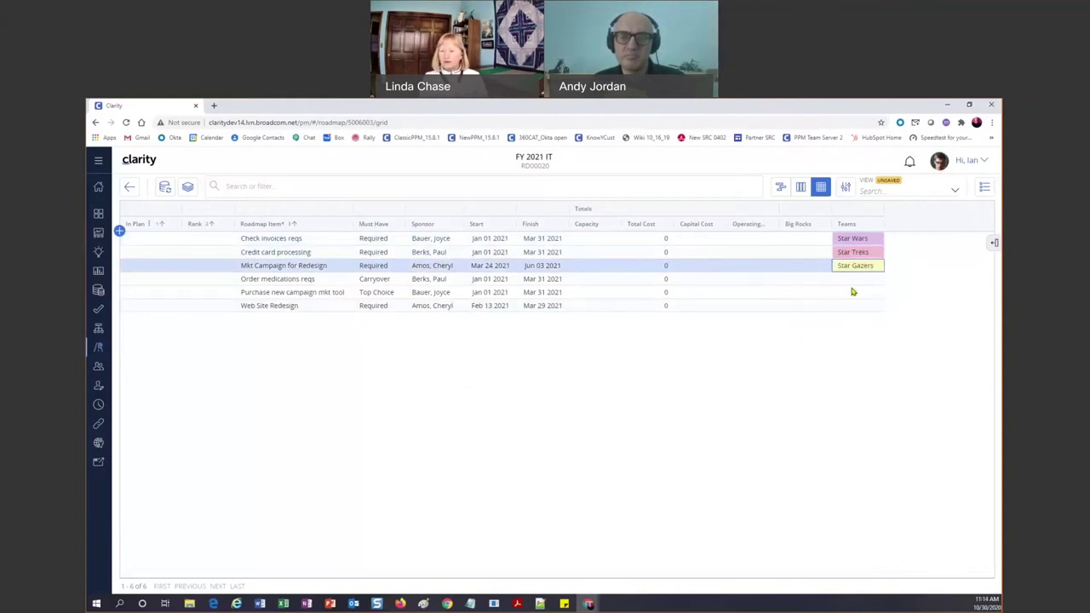
Copy the three Teams values to Order medications reqs, Purchase new campaign mkt tool and Web Site Redesign
click(869, 242)
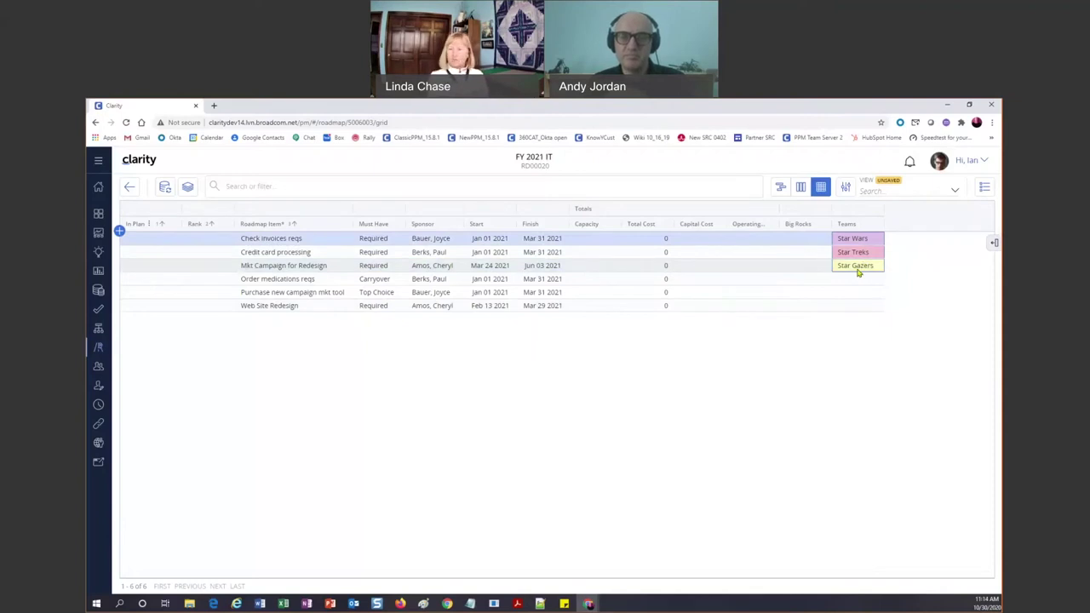
click(860, 280)
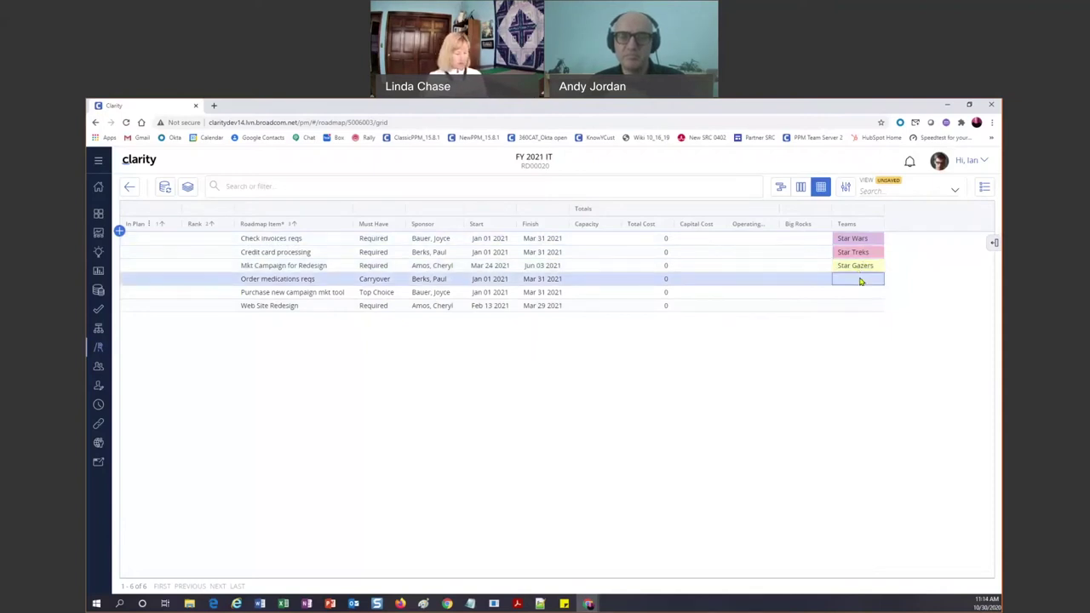
text(Star Wars Star Treks Star Gazers)
click(835, 380)
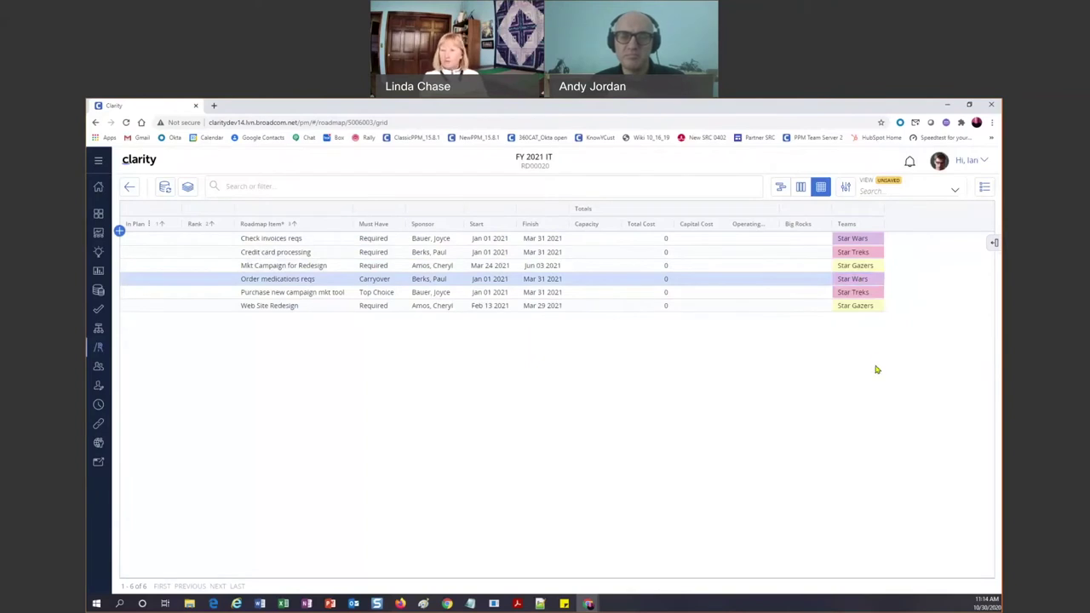
Show the roadmap as a timeline and colour its items by Teams
click(779, 189)
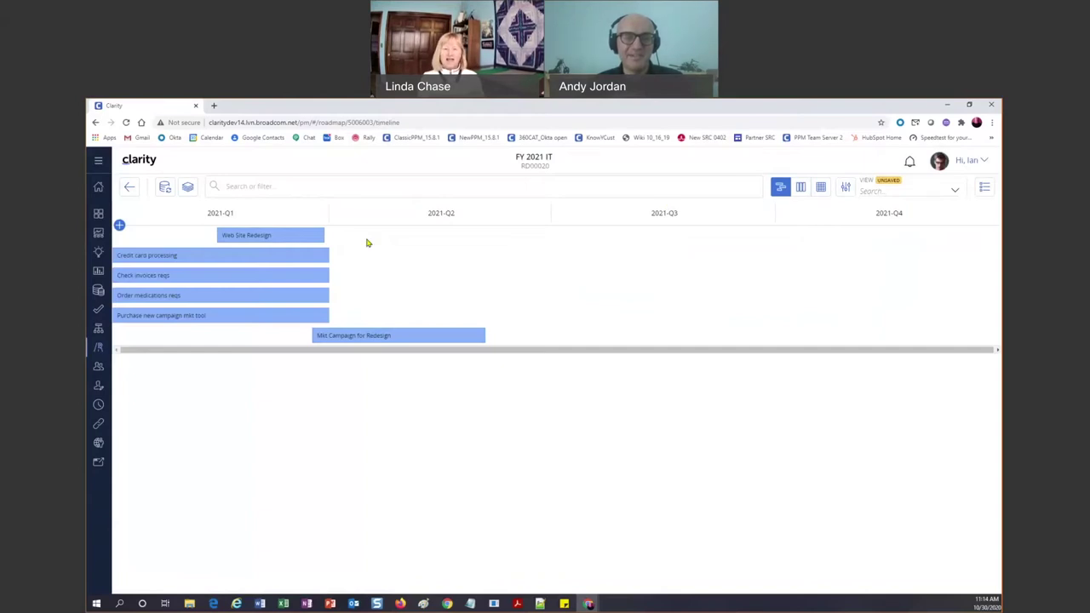
click(846, 187)
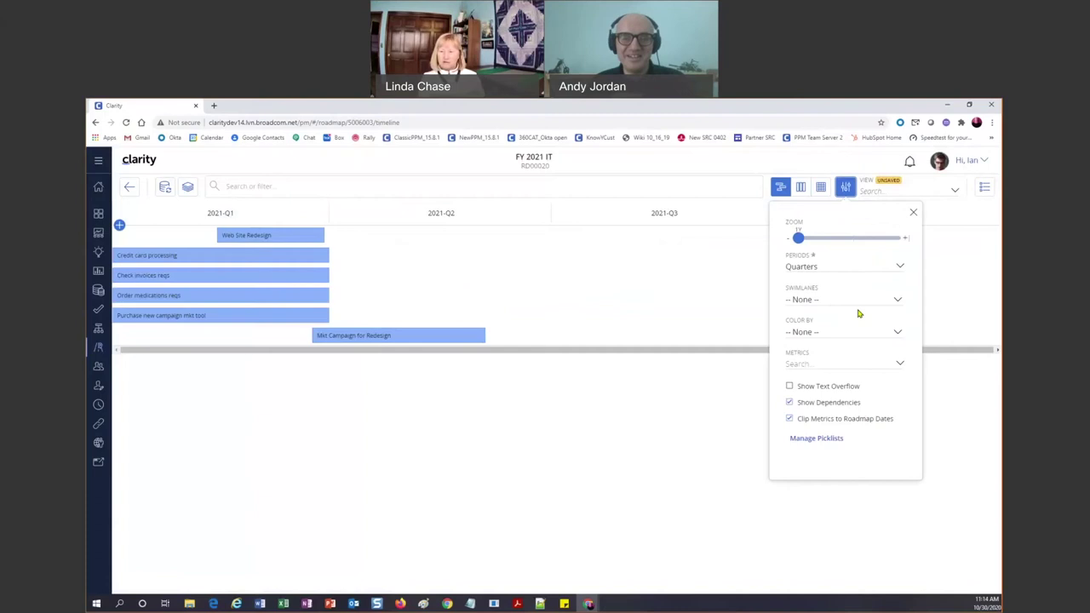
click(898, 333)
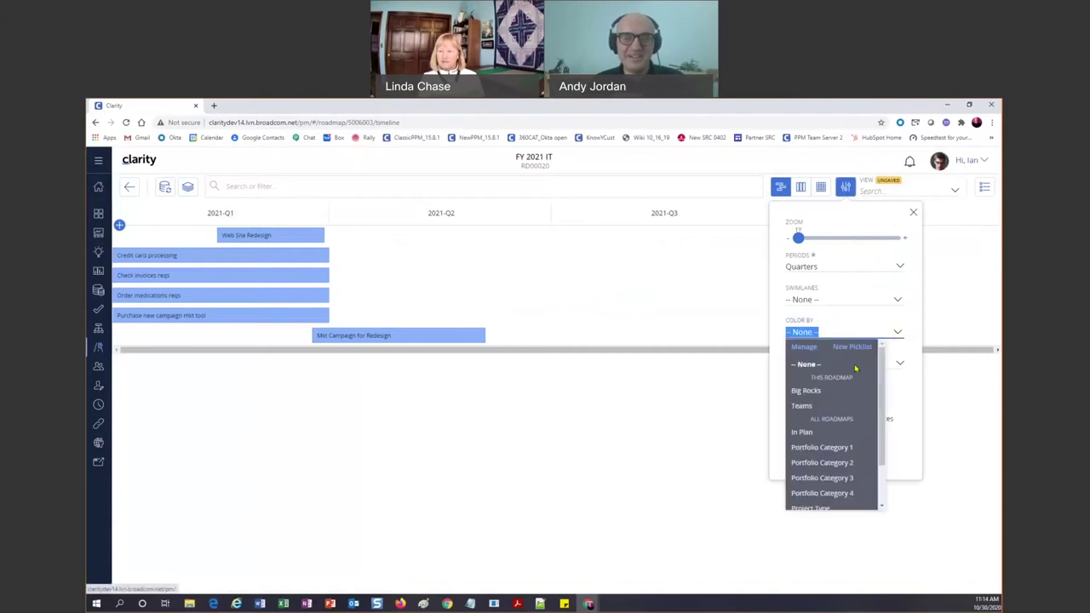
click(801, 405)
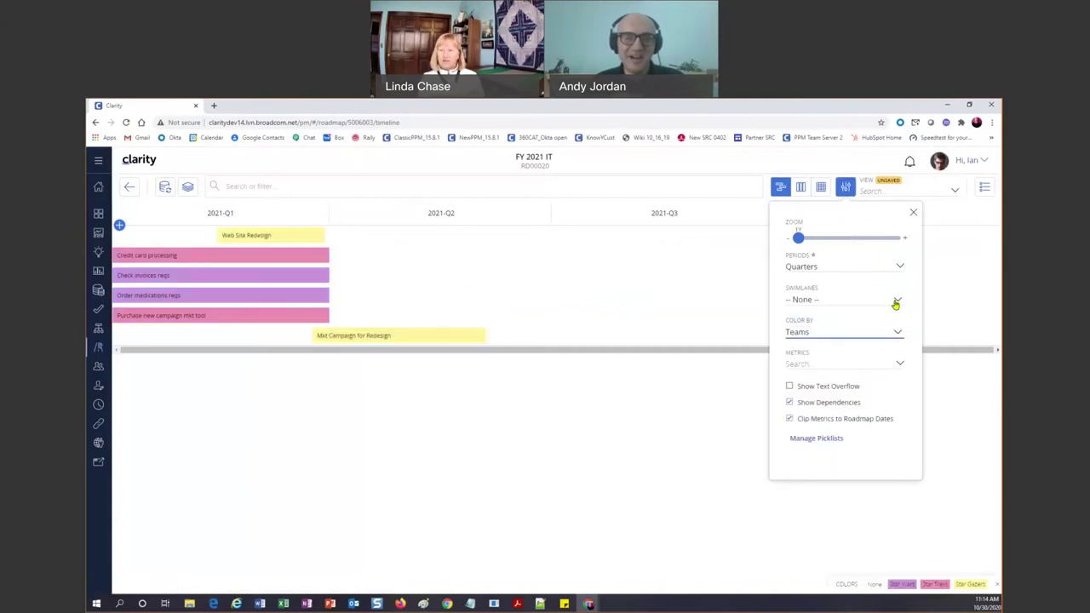
Group the timeline into swimlanes by Big Rocks and close the view options
click(888, 299)
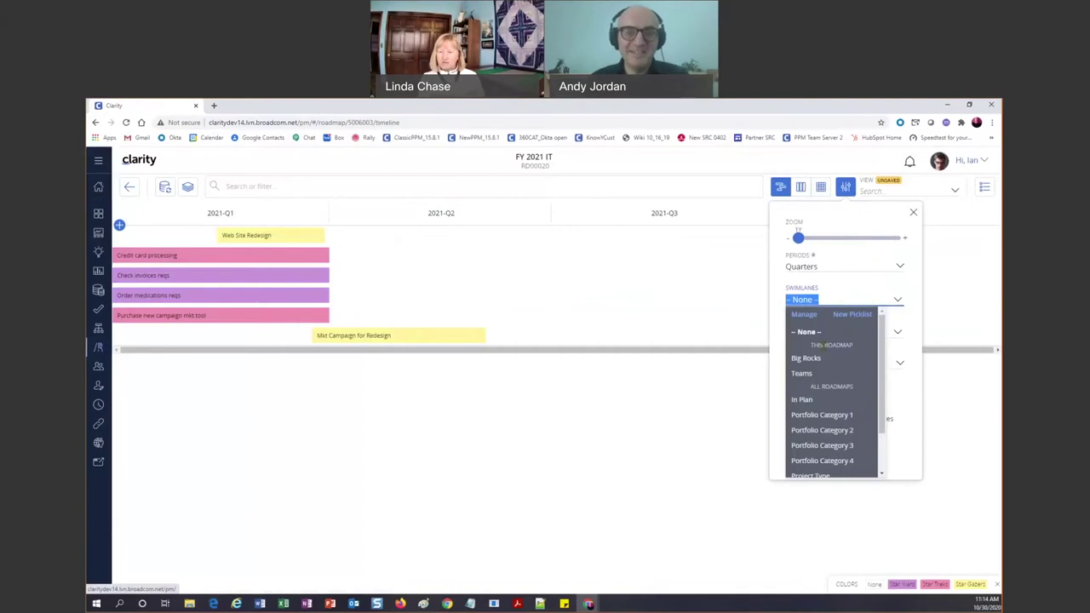
click(806, 358)
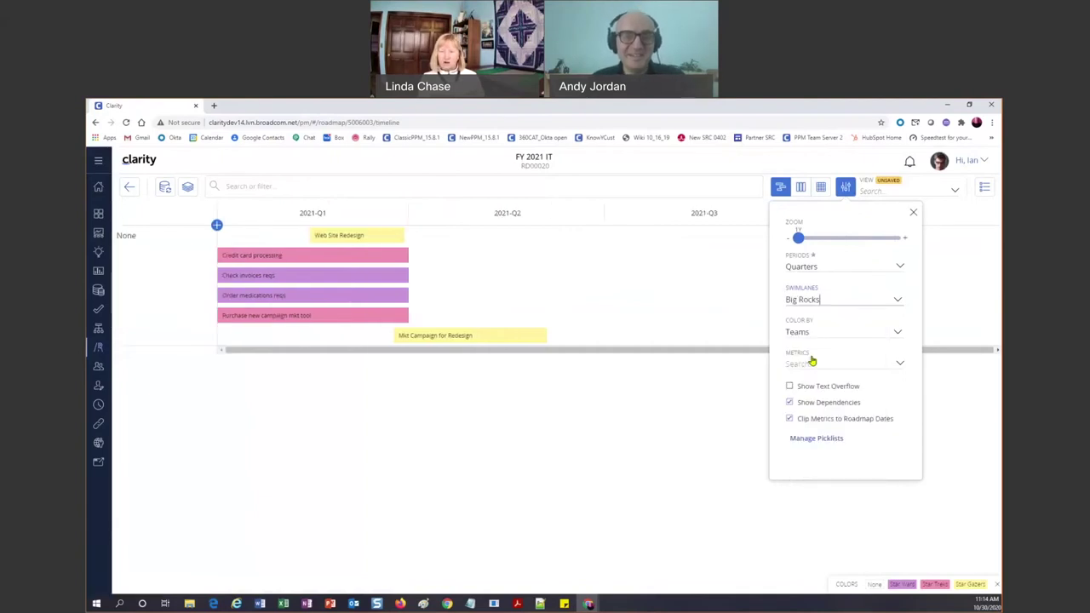
click(914, 212)
Shift Credit card processing and Purchase new campaign mkt tool into Q2, and move Check invoices reqs to Mobile and Mkt Campaign for Redesign to Security
drag(418, 238, 582, 238)
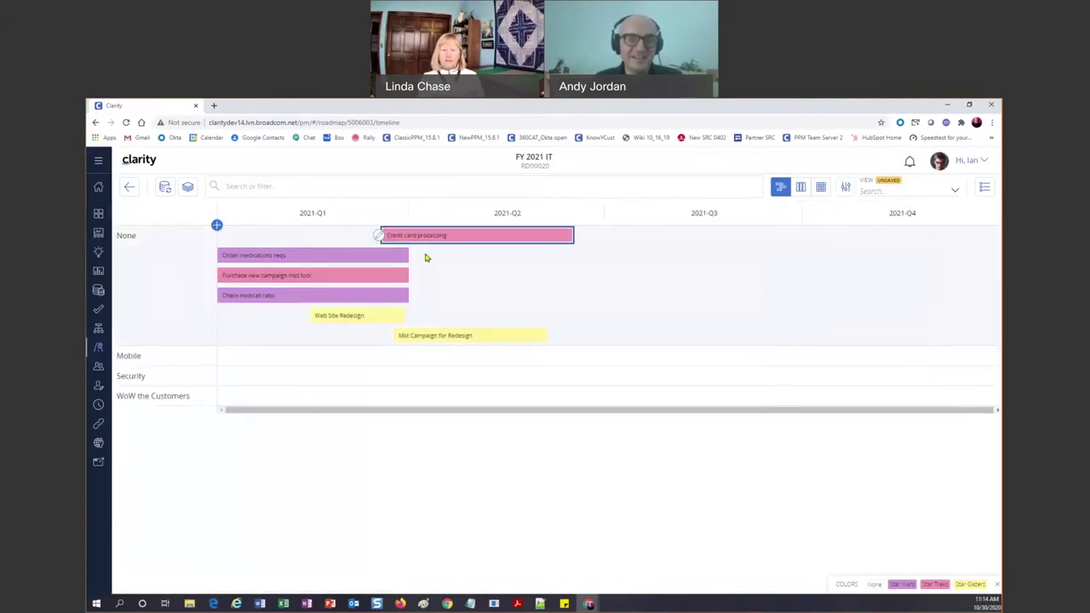
drag(384, 282, 541, 278)
drag(364, 299, 379, 360)
drag(603, 345, 603, 345)
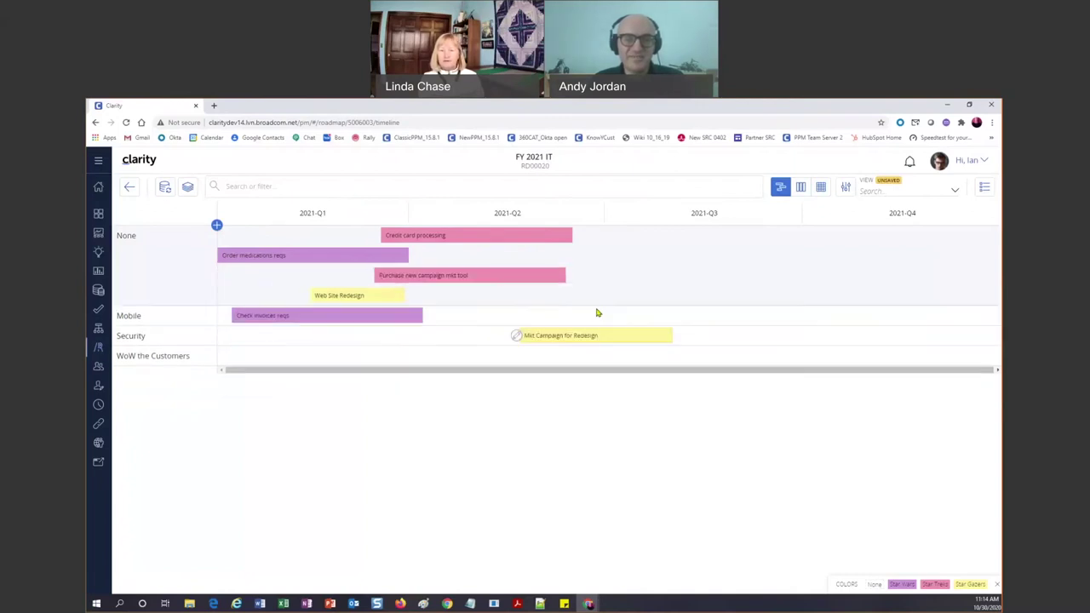
Move Purchase new campaign mkt tool to Mobile, Order medications reqs and Web Site Redesign to Security, and Credit card processing to WoW the Customers
drag(504, 278, 699, 299)
drag(366, 255, 403, 312)
drag(467, 243, 565, 327)
drag(379, 236, 799, 291)
drag(618, 235, 580, 235)
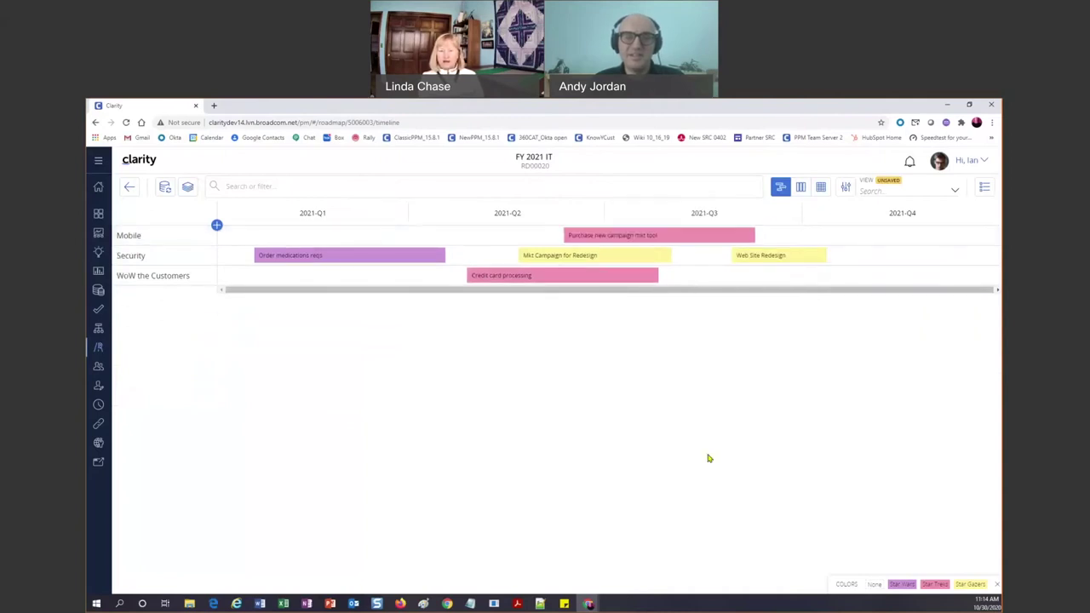
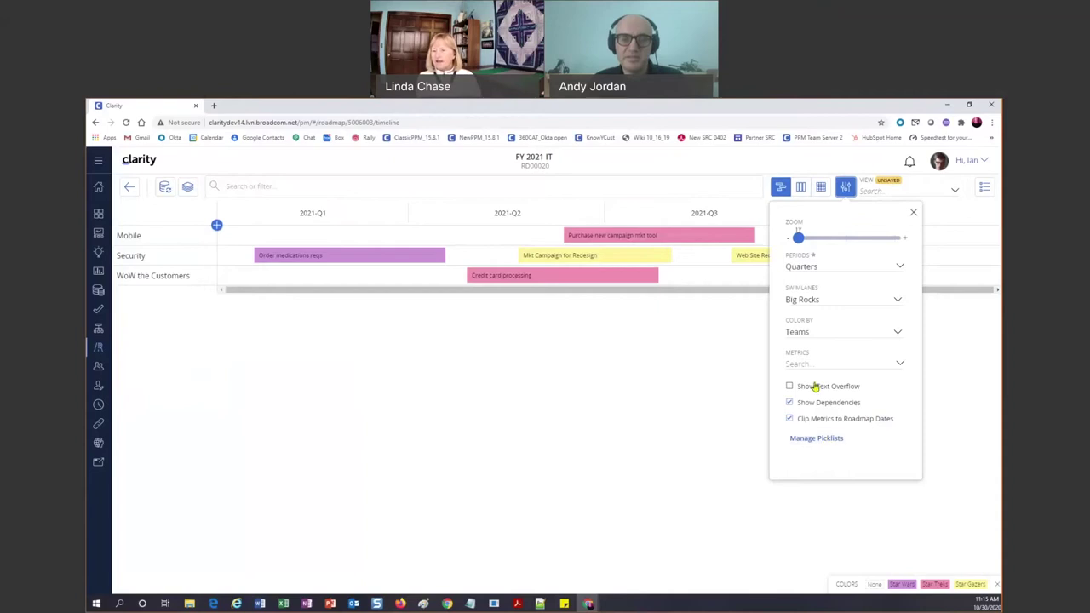
In the roadmap grid, set Capital Cost to 2,000 for Check invoices reqs, 5,000 for Credit card processing and 10,000 for Mkt Campaign for Redesign
click(914, 212)
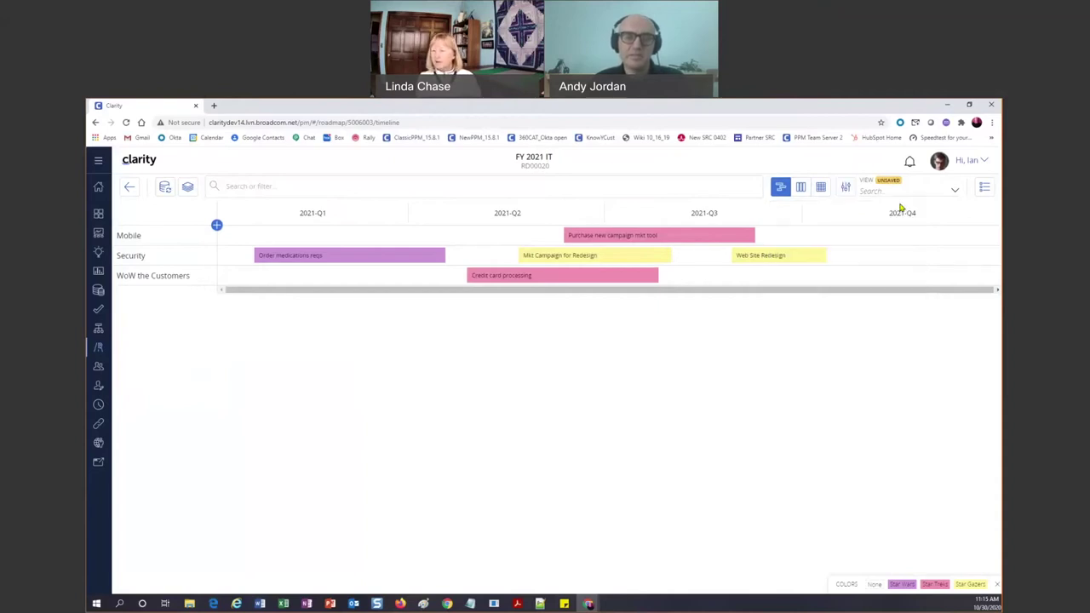
click(821, 186)
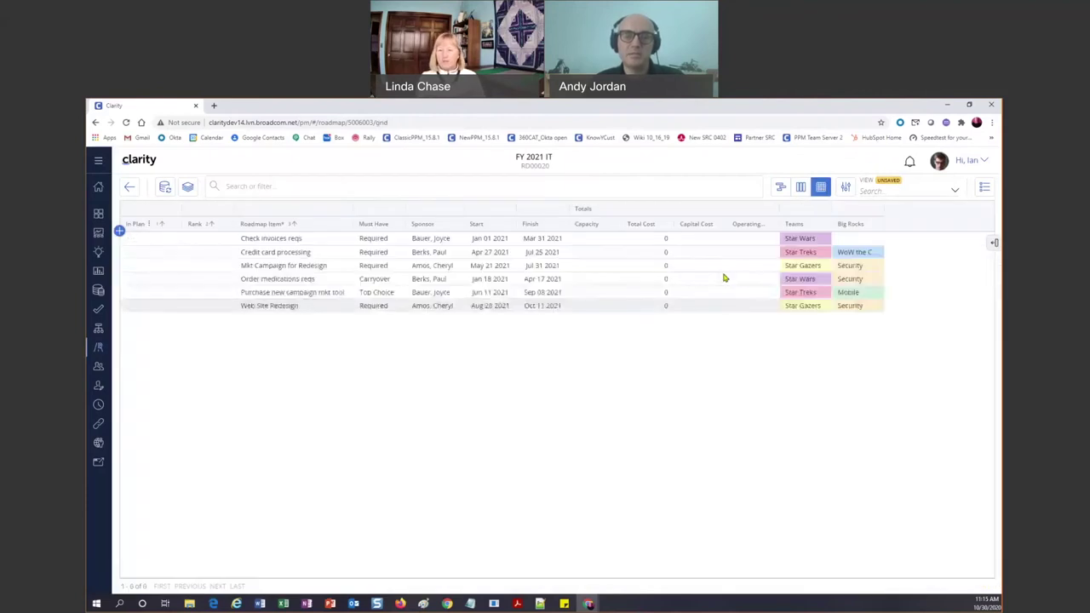
click(708, 240)
text(2)
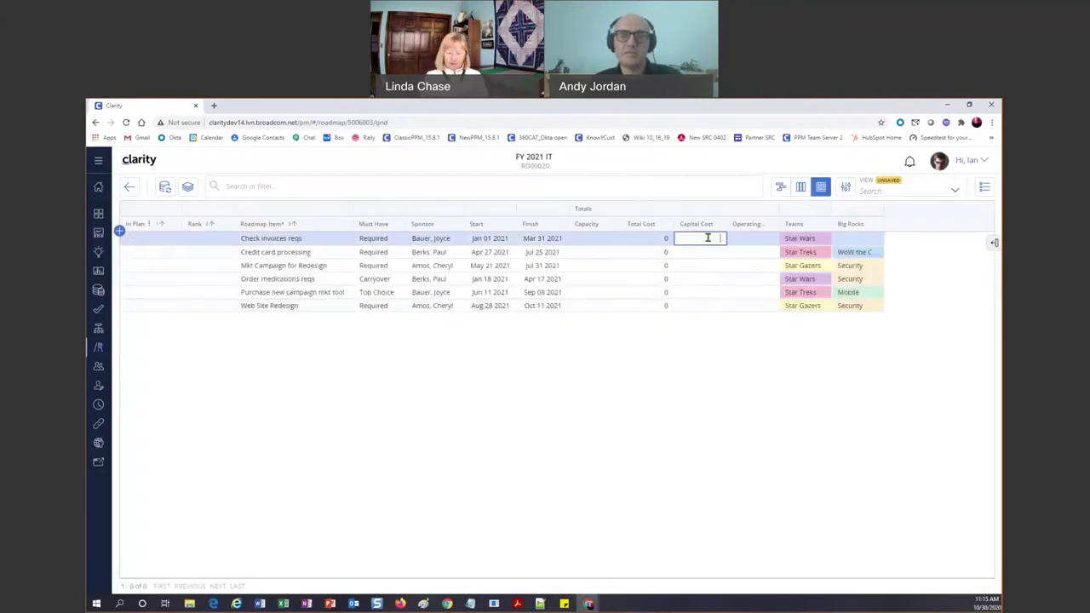
text(000)
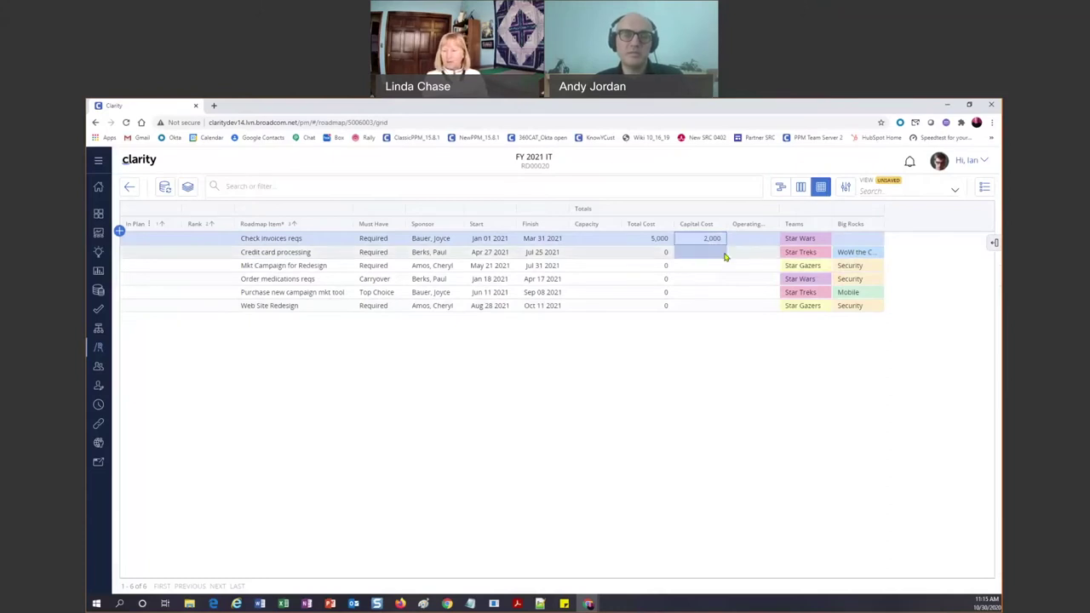
click(721, 252)
text(5000)
key(Return)
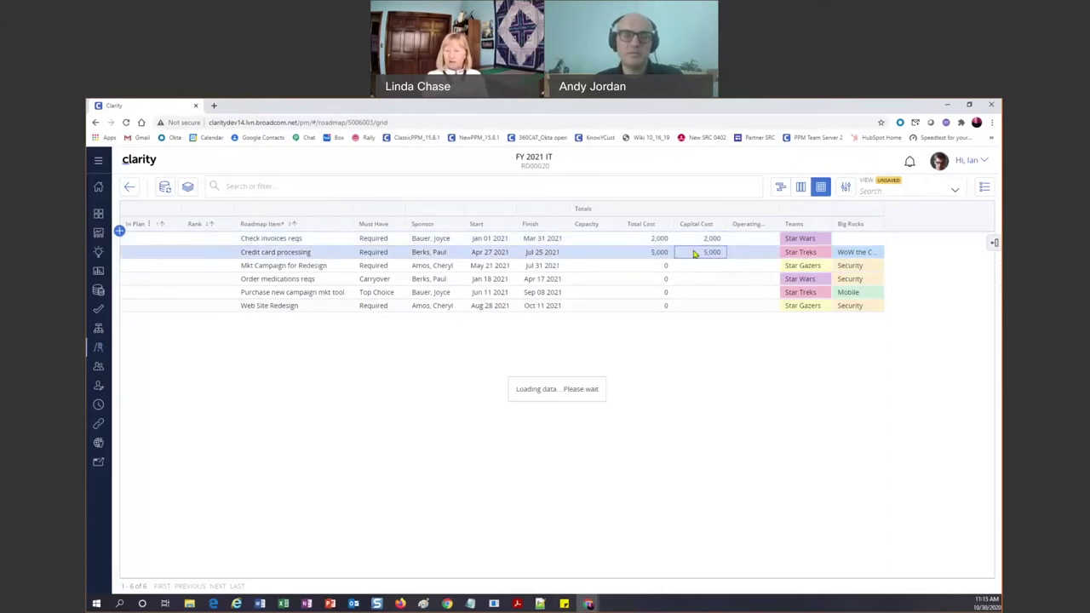
click(714, 266)
text(10000)
click(716, 278)
Copy the three Capital Cost values to Order medications reqs, Purchase new campaign mkt tool and Web Site Redesign
drag(721, 239, 720, 268)
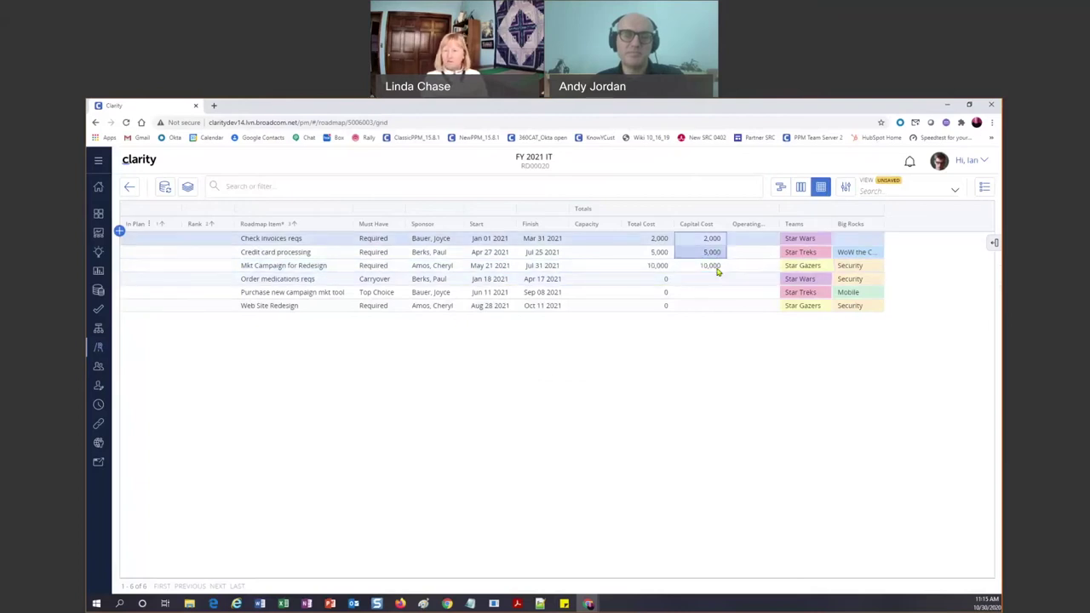
key(ctrl+c)
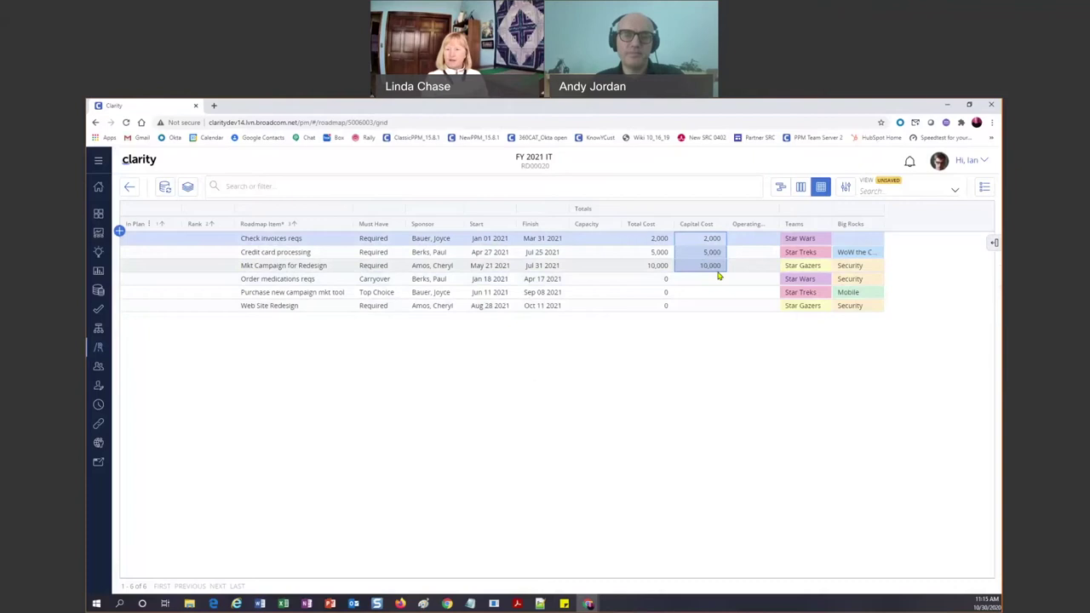
click(712, 278)
key(ctrl+v)
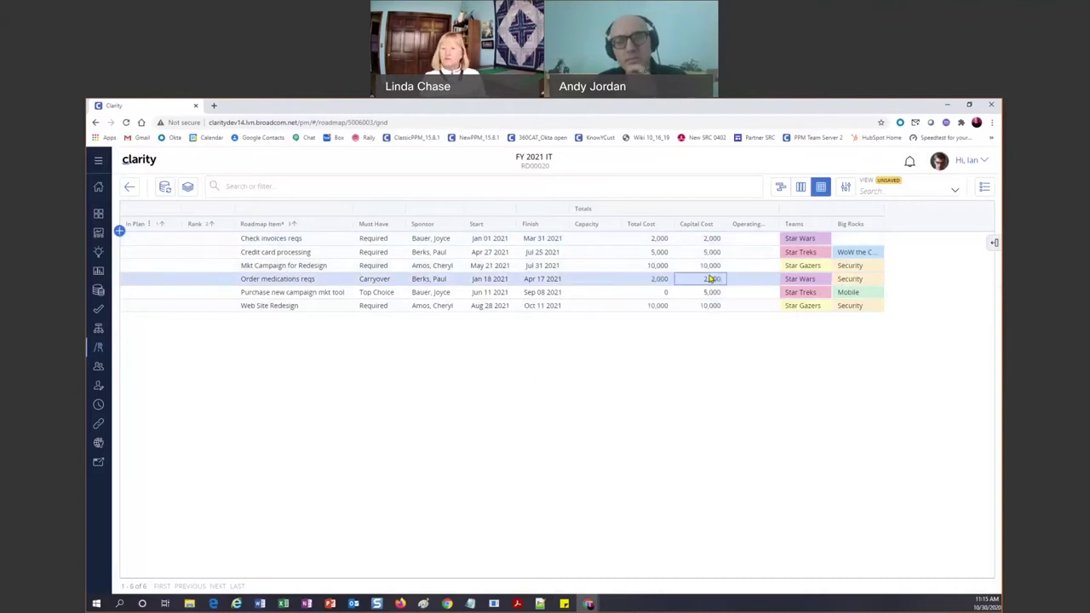
Set the operating cost to 60,000 for Check invoices reqs, 50,000 for Credit card processing and 100,000 for Mkt Campaign for Redesign
click(755, 239)
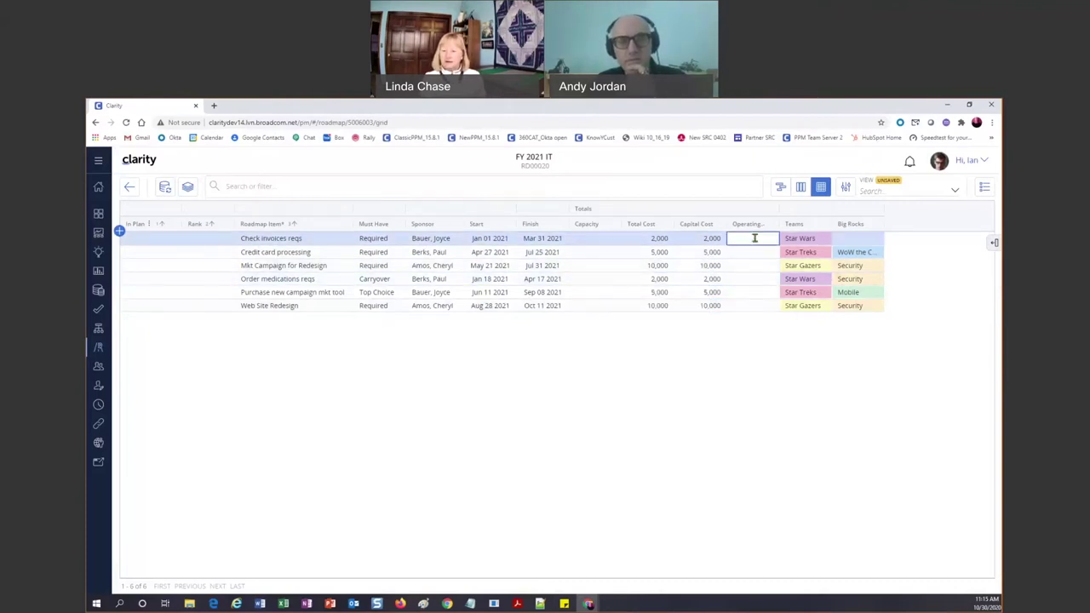
text(60000)
key(Return)
text(50000)
key(Return)
text(100000)
key(Return)
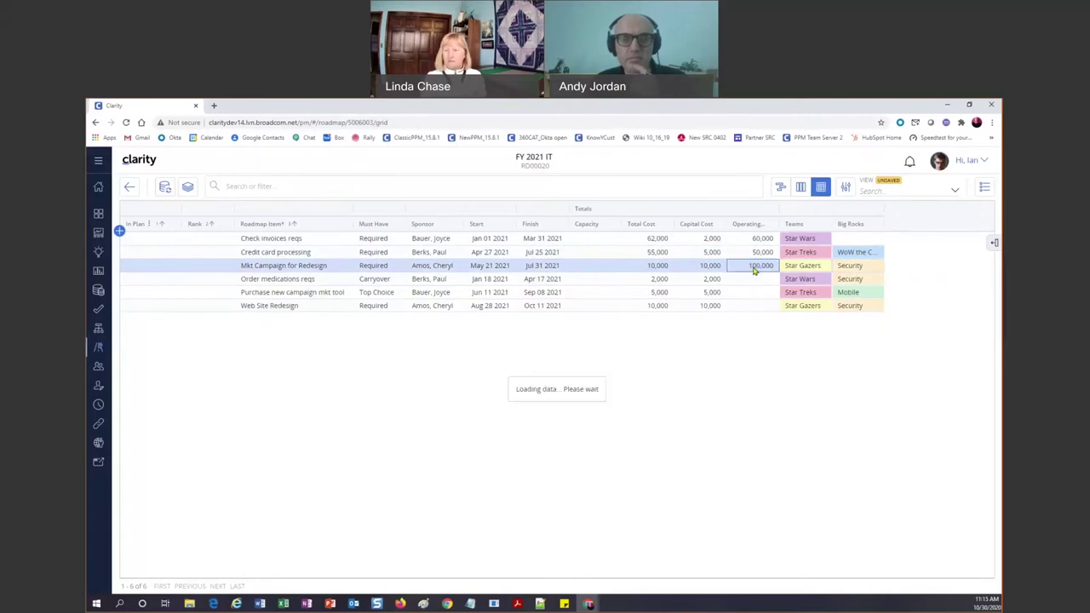
Copy the three operating cost values to Order medications reqs, Purchase new campaign mkt tool and Web Site Redesign
drag(761, 238, 761, 274)
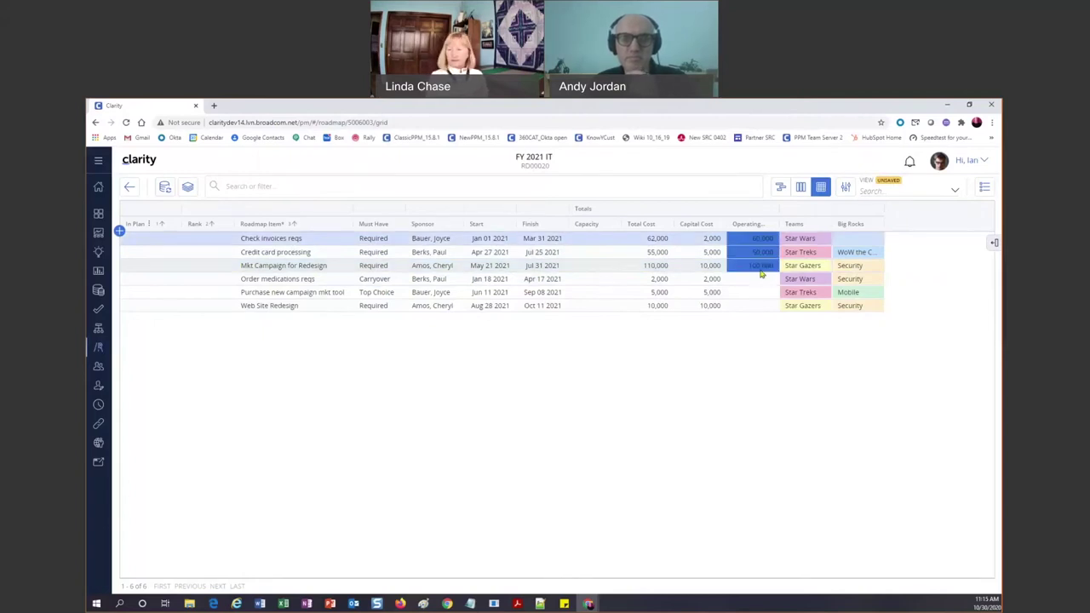
key(ctrl+c)
click(762, 278)
key(ctrl+v)
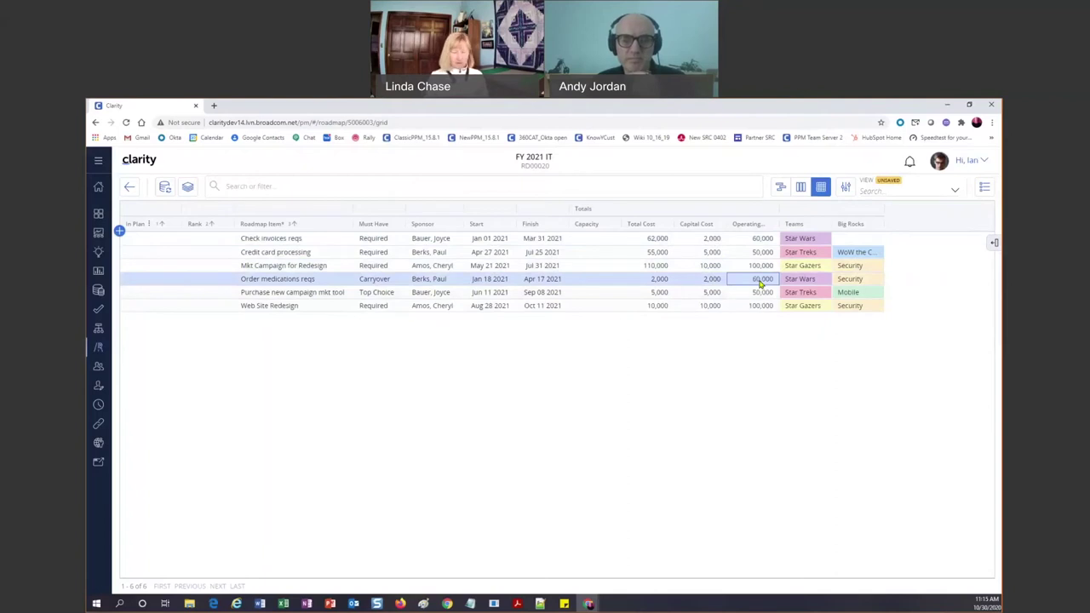
Return to the timeline and show the Capital Cost metric on the roadmap items
click(780, 190)
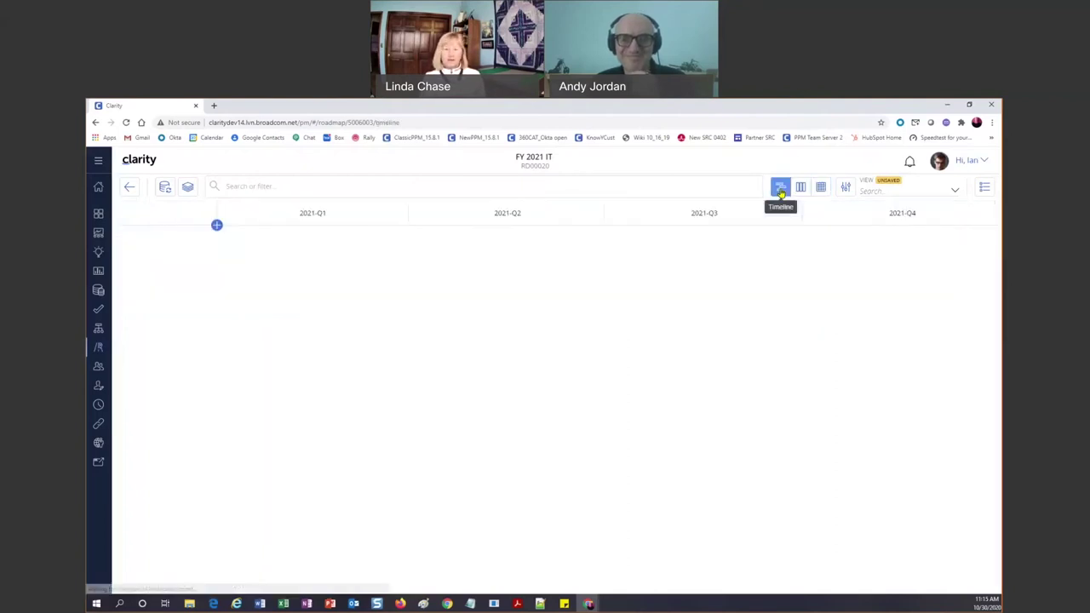
click(846, 189)
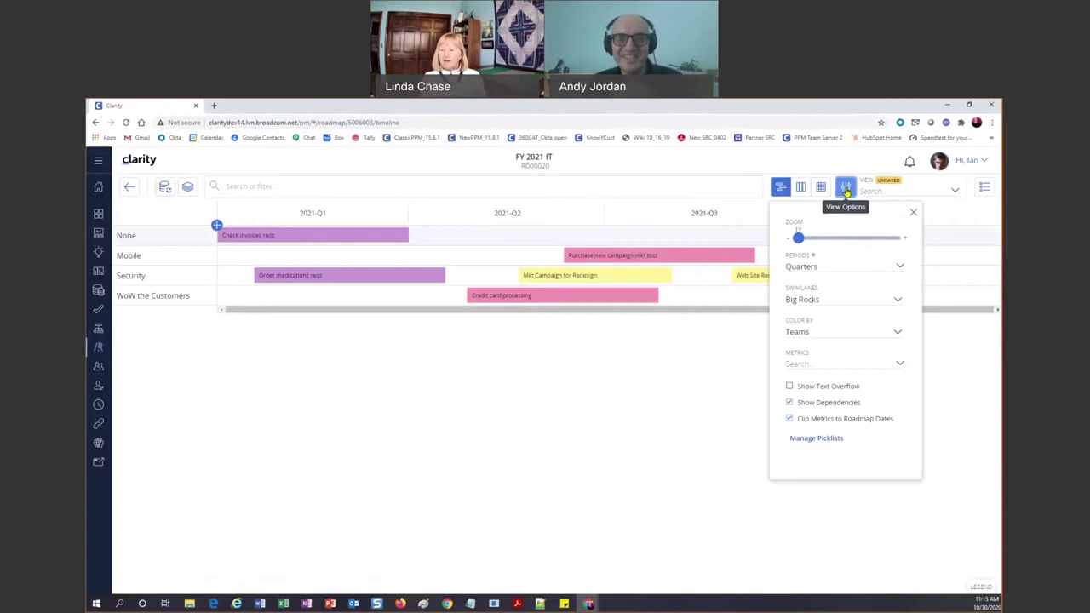
click(821, 365)
text(cap)
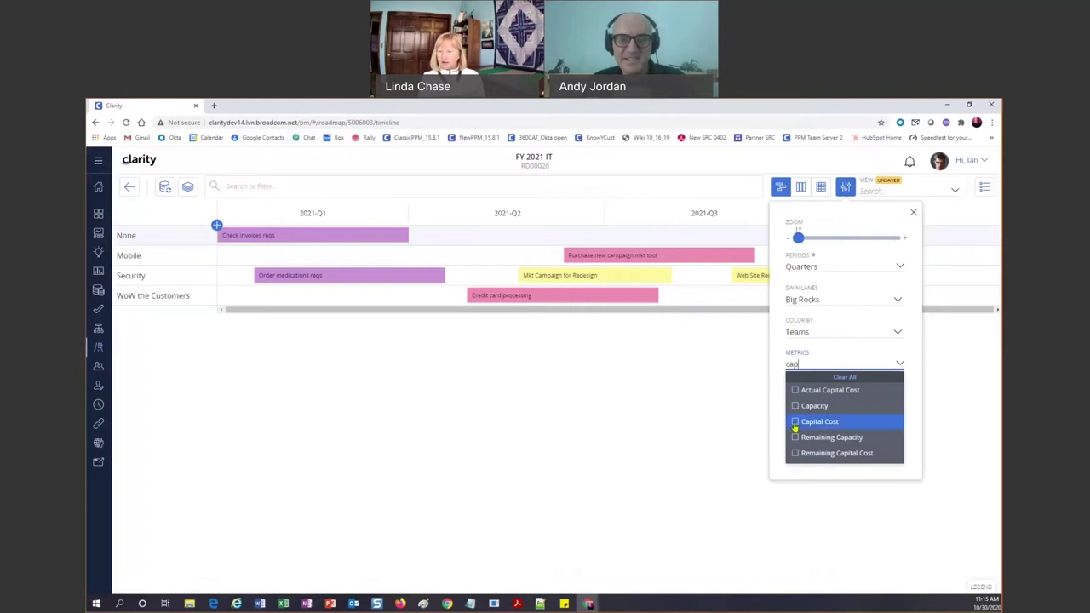
click(838, 423)
click(973, 418)
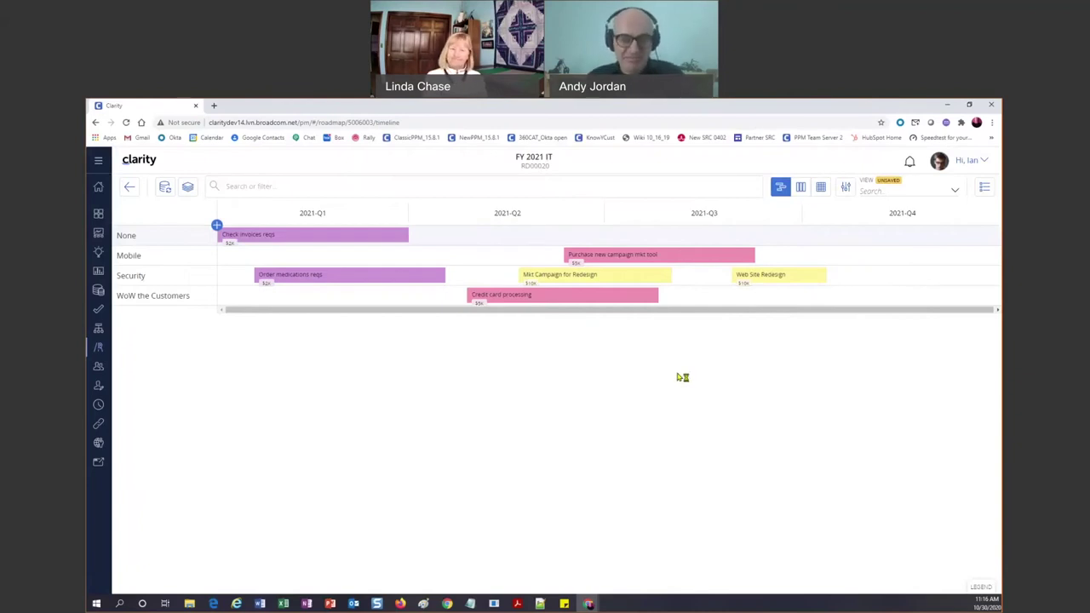
Move Check invoices reqs from the None swimlane to WoW the Customers, starting slightly later in 2021-Q1
key(alt+Tab)
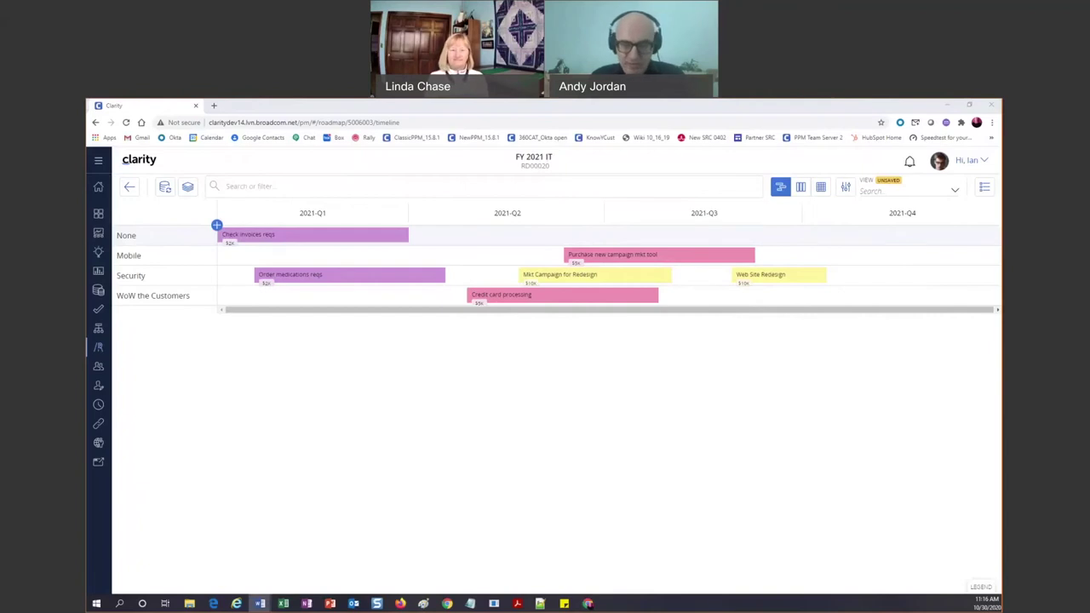
drag(341, 235, 358, 298)
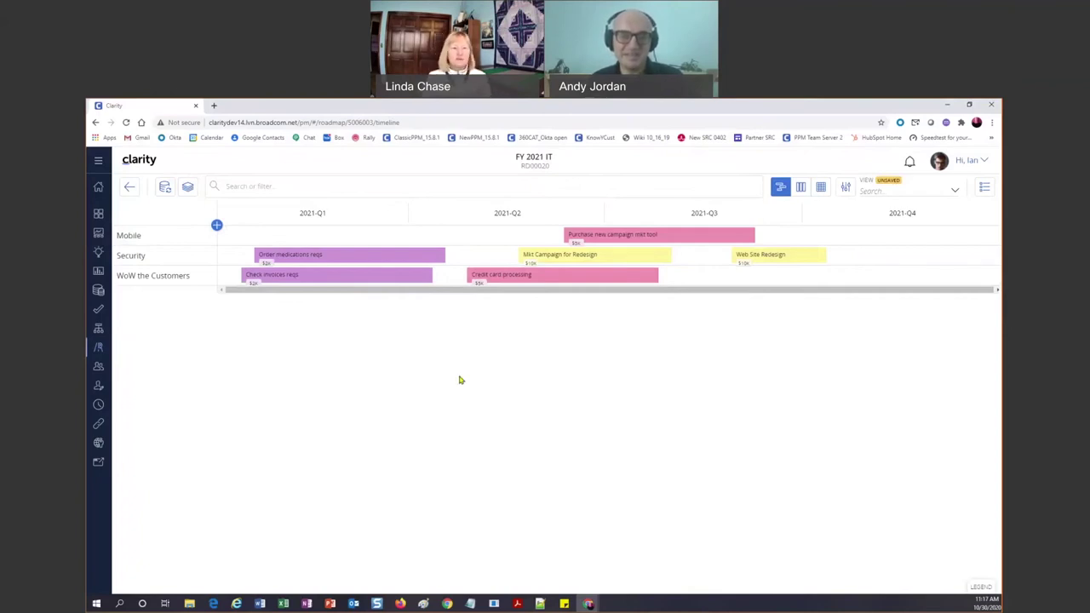
Import the ideas AP Architecture Consolidation, Green IT Initiative and Launch OD Version 14 from PPM into the roadmap
click(164, 191)
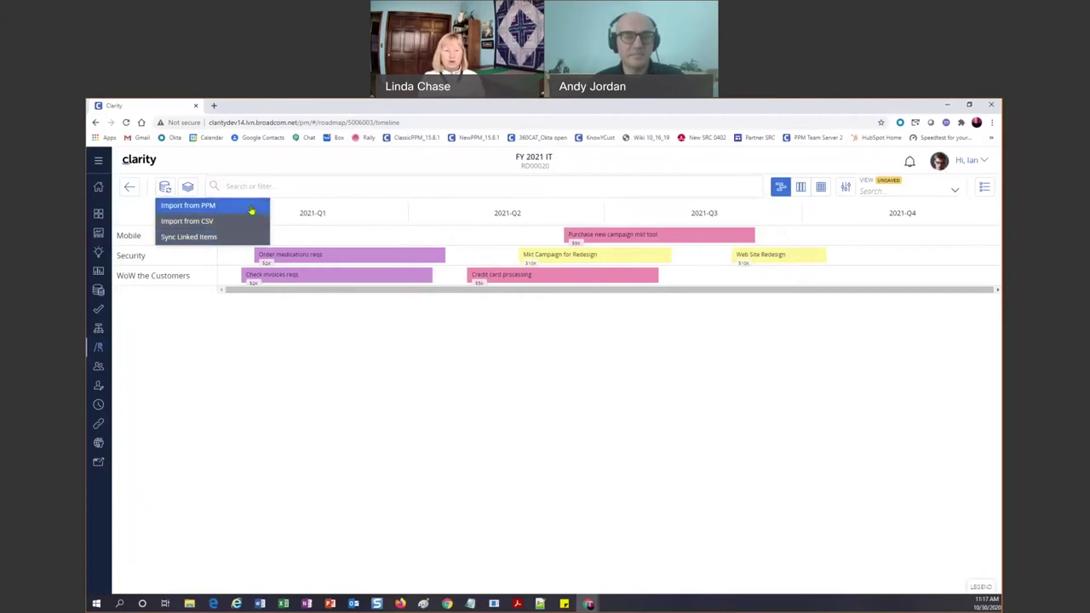
click(191, 209)
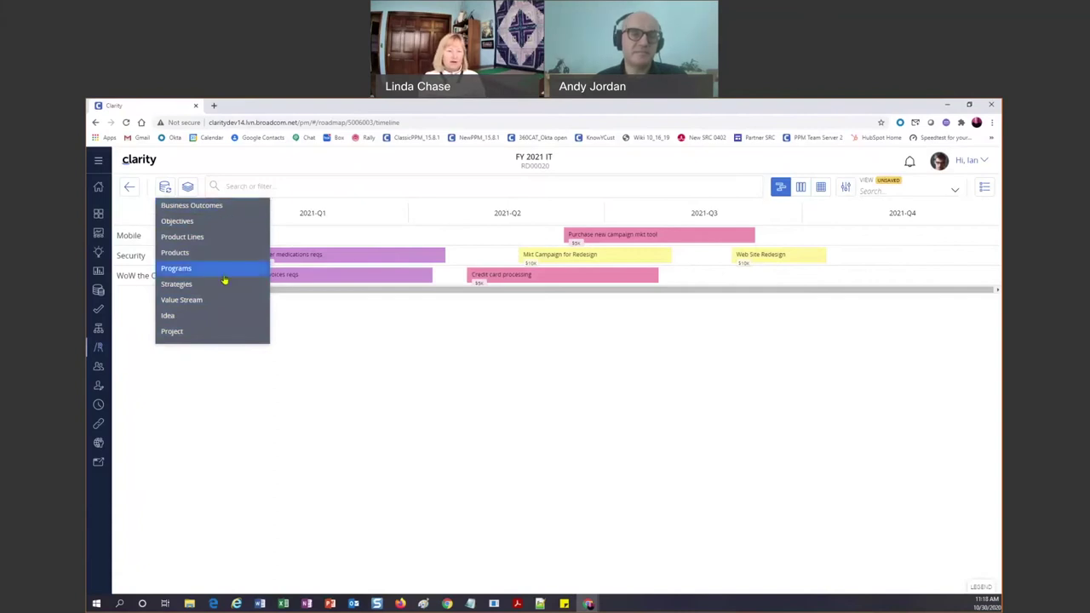
click(225, 317)
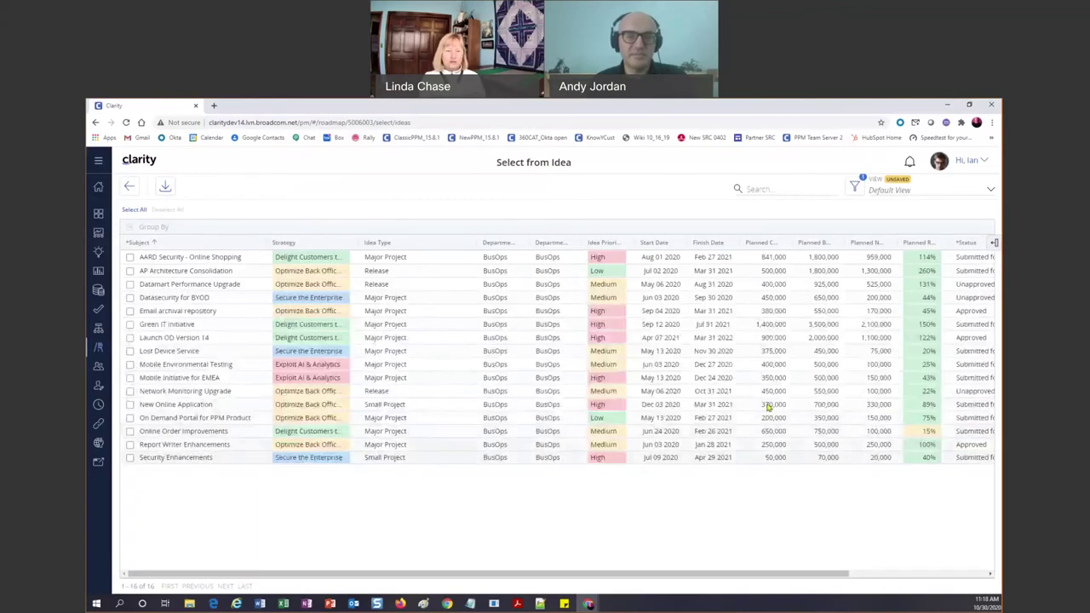
click(132, 258)
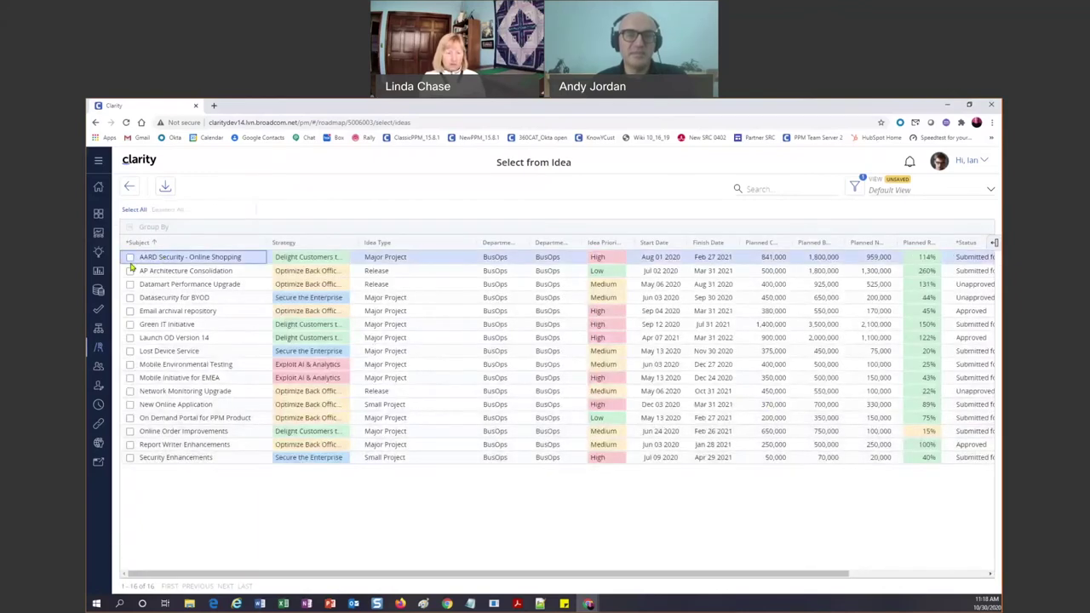
click(131, 272)
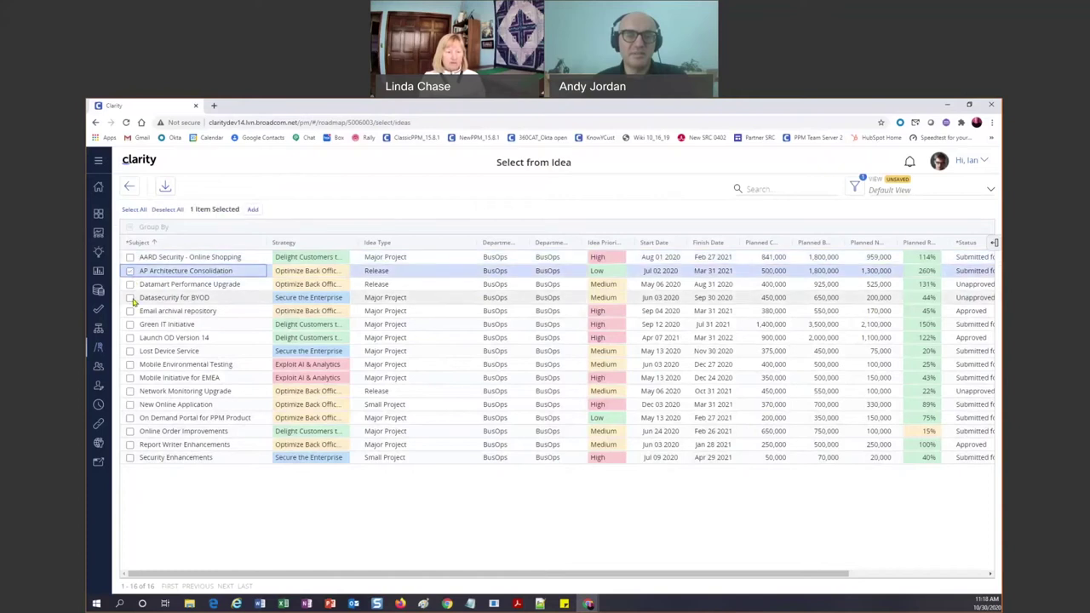
click(130, 326)
click(130, 325)
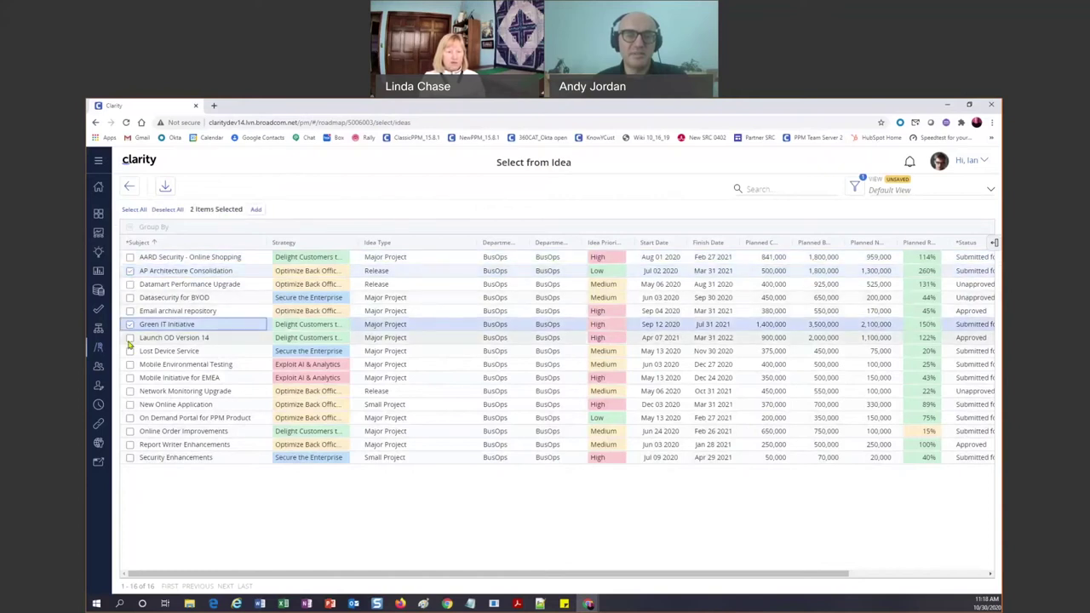
click(129, 340)
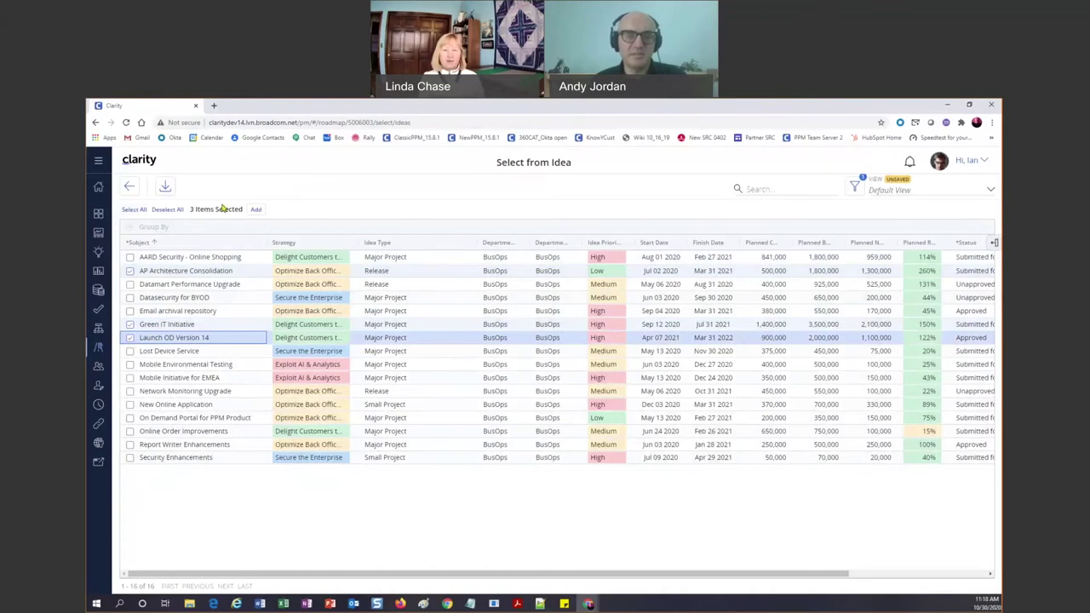
click(260, 212)
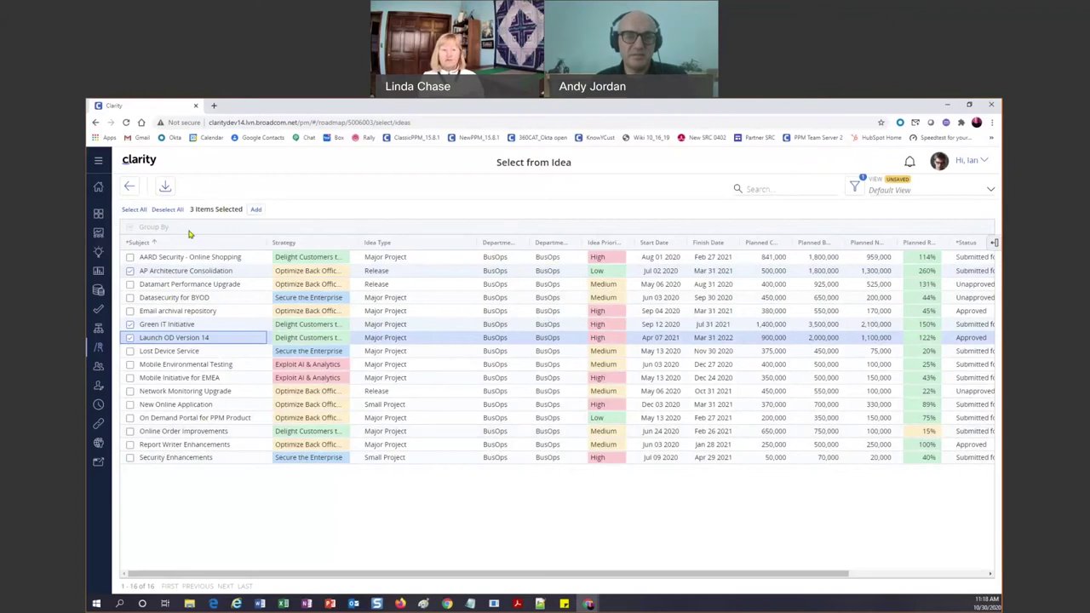
click(256, 213)
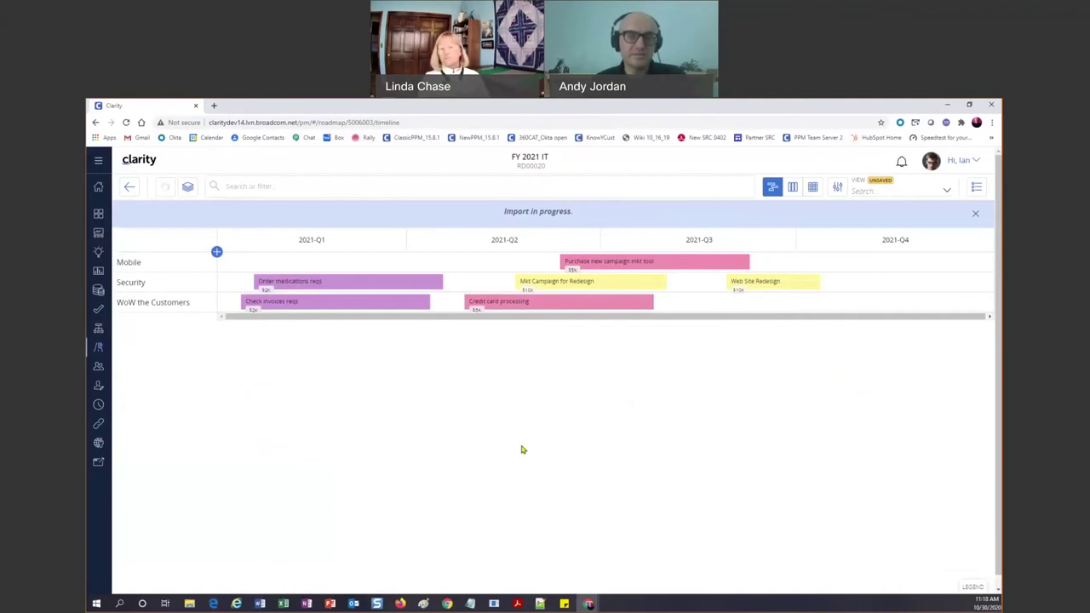
Draw a new roadmap item in the Mobile swimlane from about Mar 30 to May 11 2021
click(217, 254)
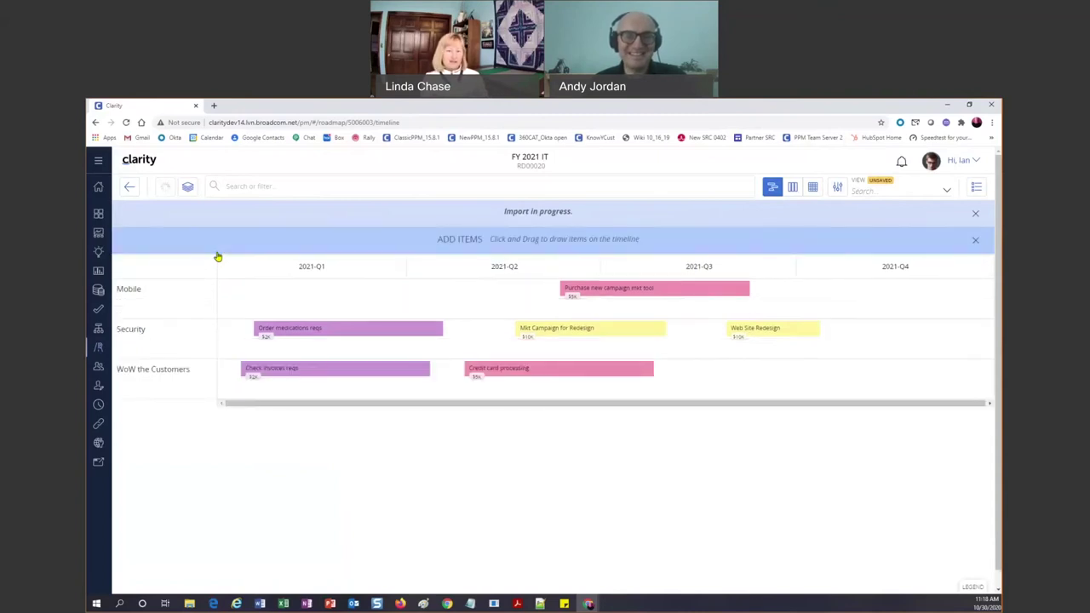
drag(406, 299, 494, 306)
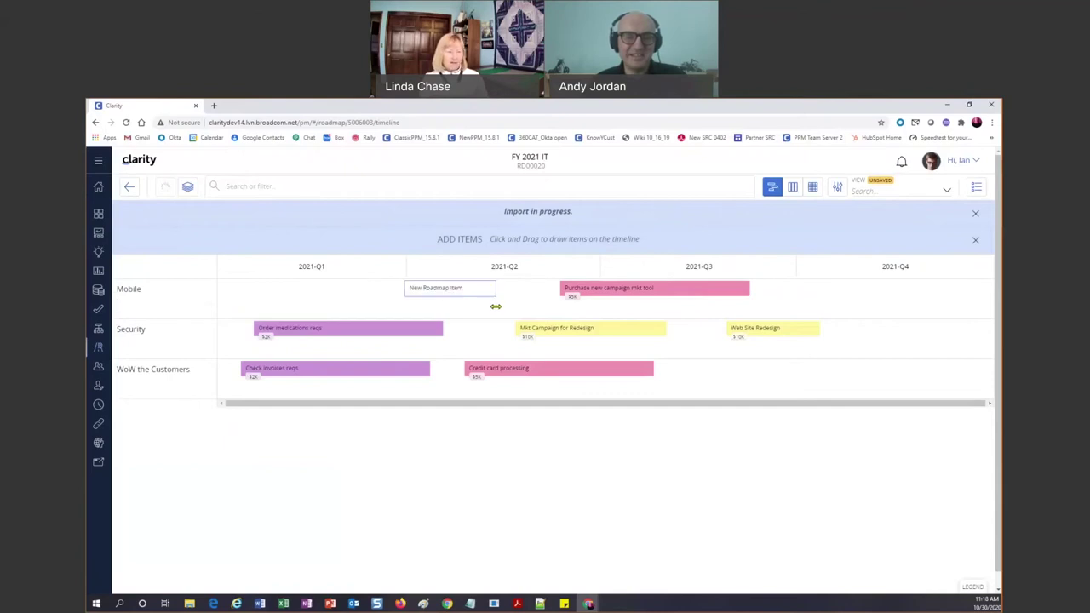
click(475, 291)
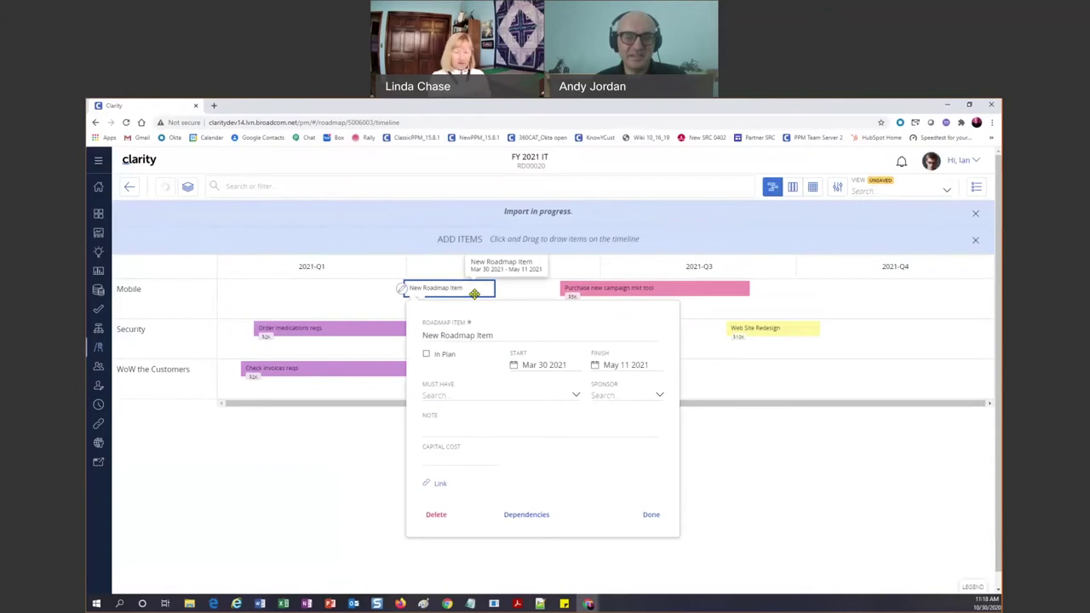
triple_click(486, 335)
key(Escape)
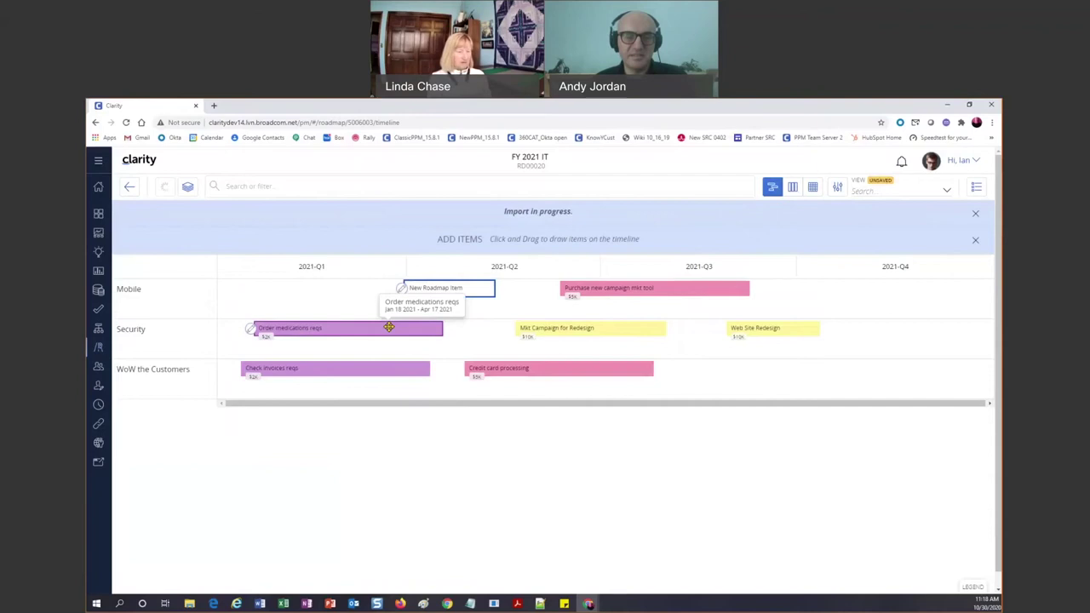
Try to rename the new roadmap item as "Order refills sup"
scroll(389, 329, down, 1)
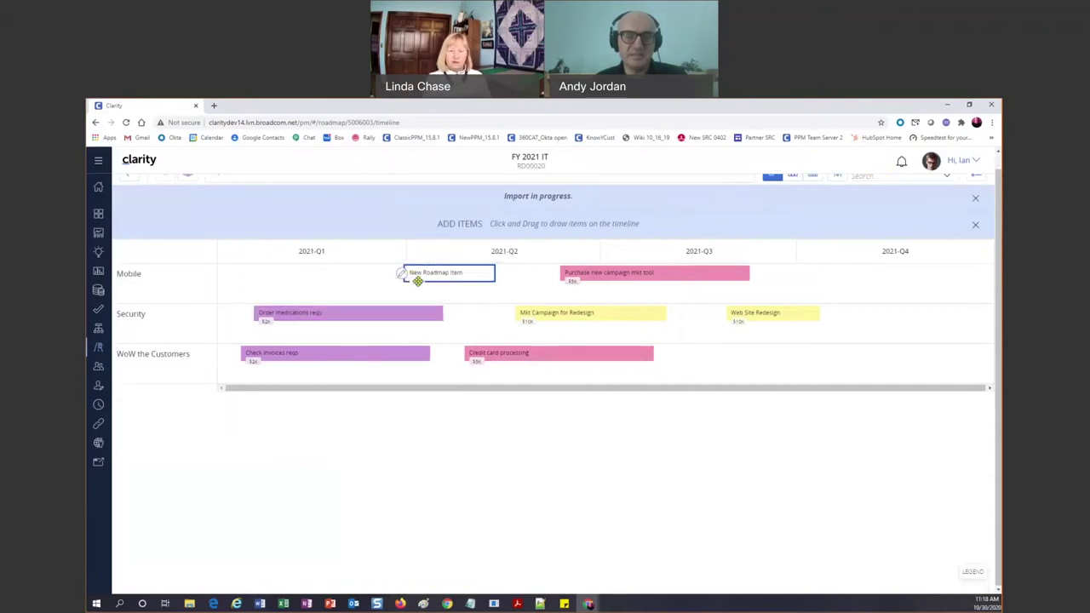
click(418, 280)
triple_click(491, 321)
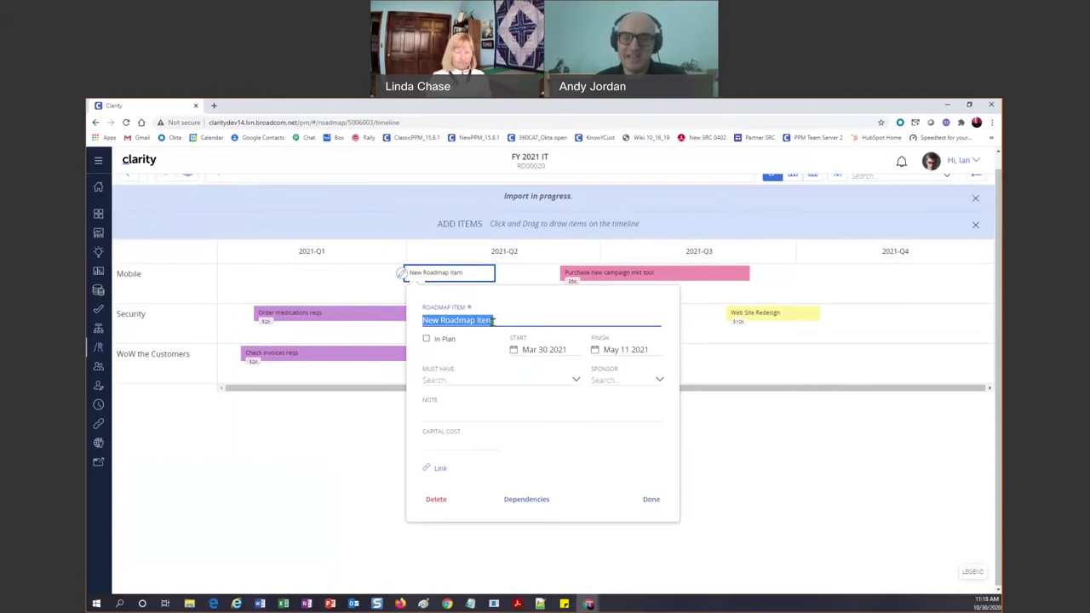
text(Order refills sup)
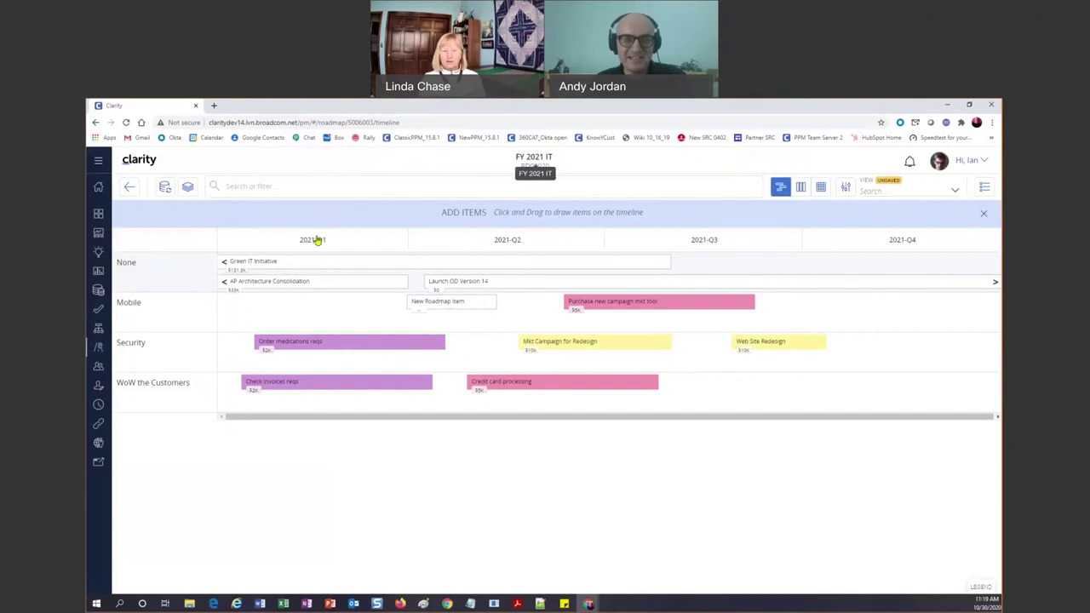
Move the three imported ideas and the new roadmap item to WoW the Customers, with Launch OD Version 14 and the new item starting in 2021-Q3
drag(478, 281, 730, 393)
drag(398, 261, 397, 419)
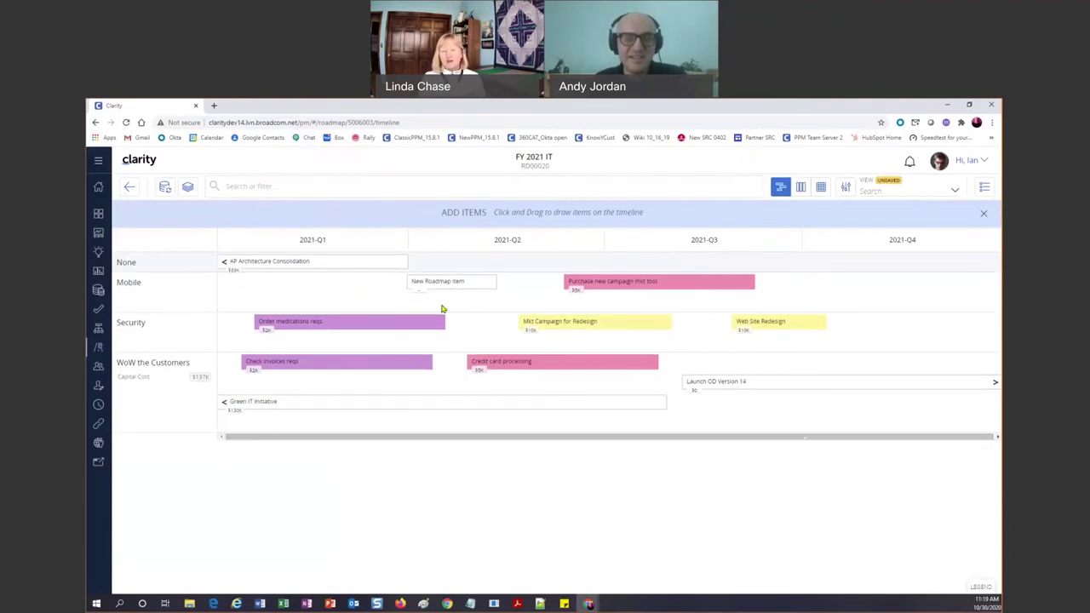
drag(456, 280, 753, 430)
drag(351, 256, 543, 435)
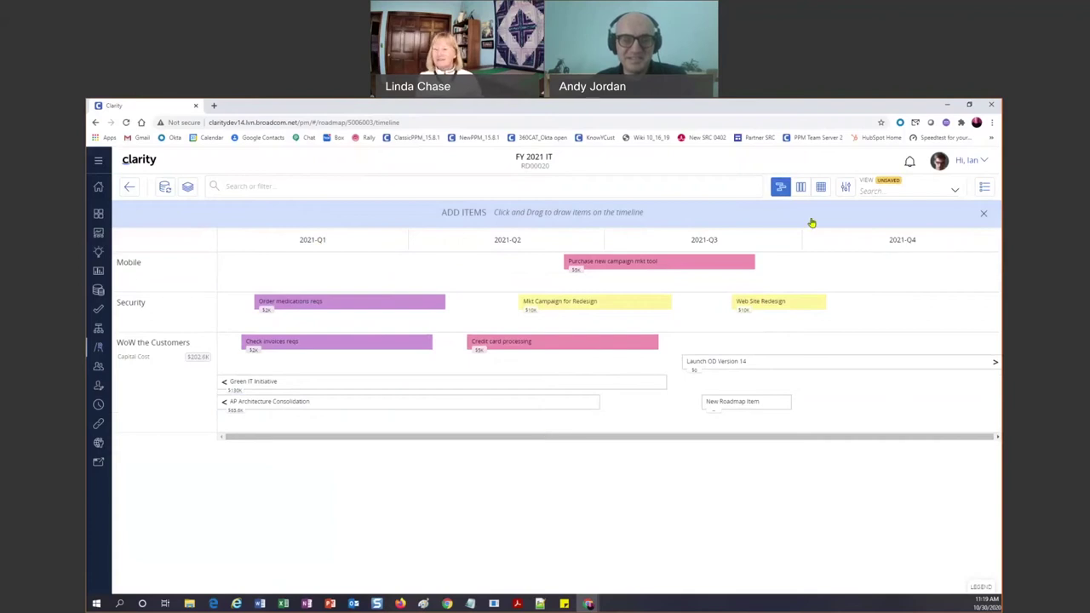
In the grid, assign Star Wars to the three imported ideas, Star Treks to Mkt Campaign for Redesign and Star Gazers to New Roadmap Item
click(821, 186)
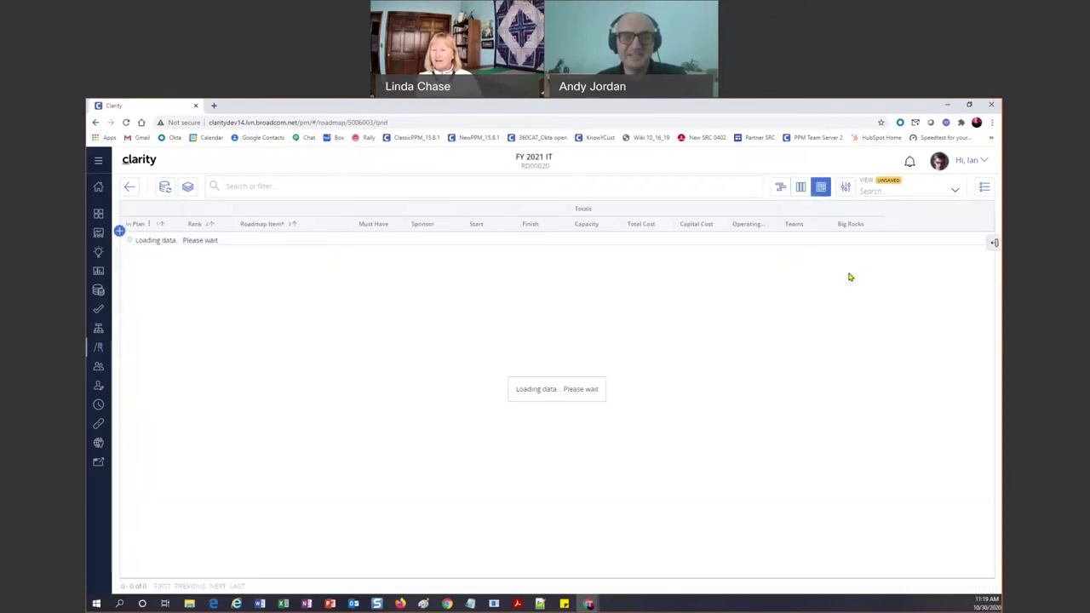
click(799, 239)
click(799, 239)
click(770, 268)
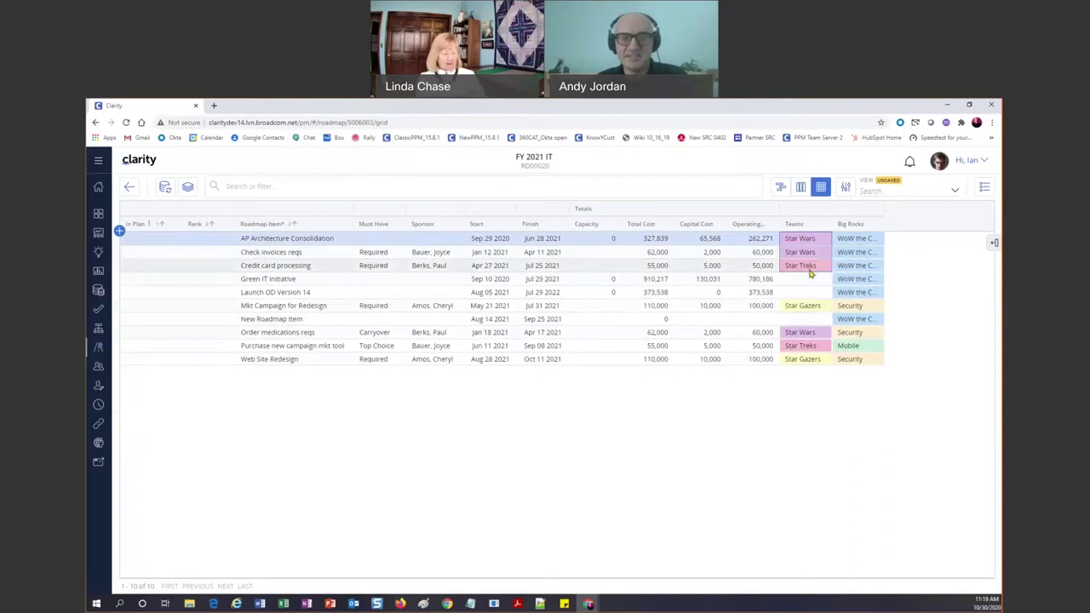
click(810, 280)
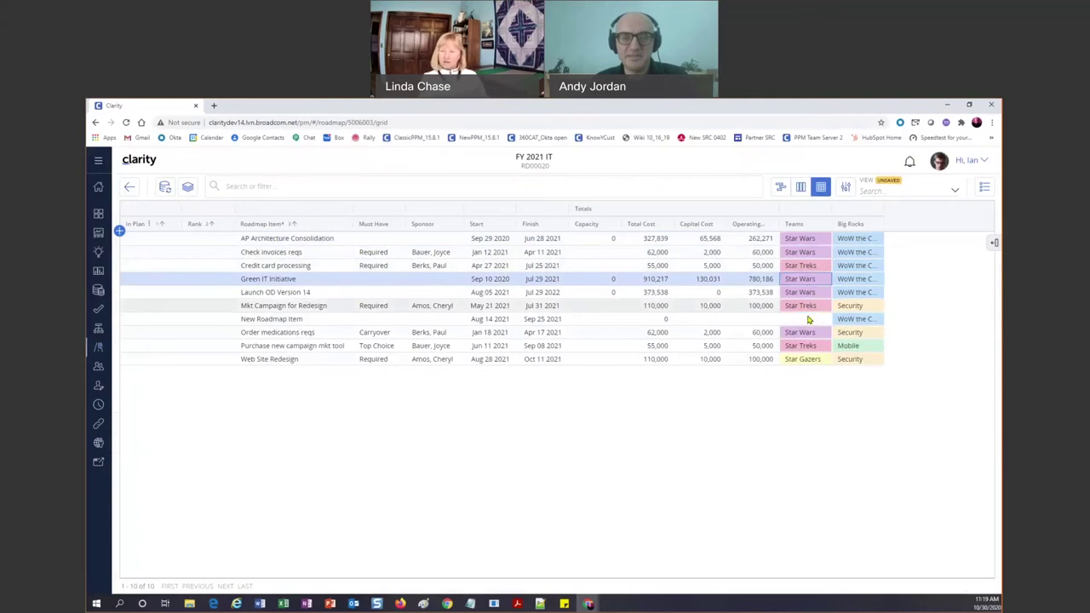
click(810, 320)
click(810, 319)
click(778, 383)
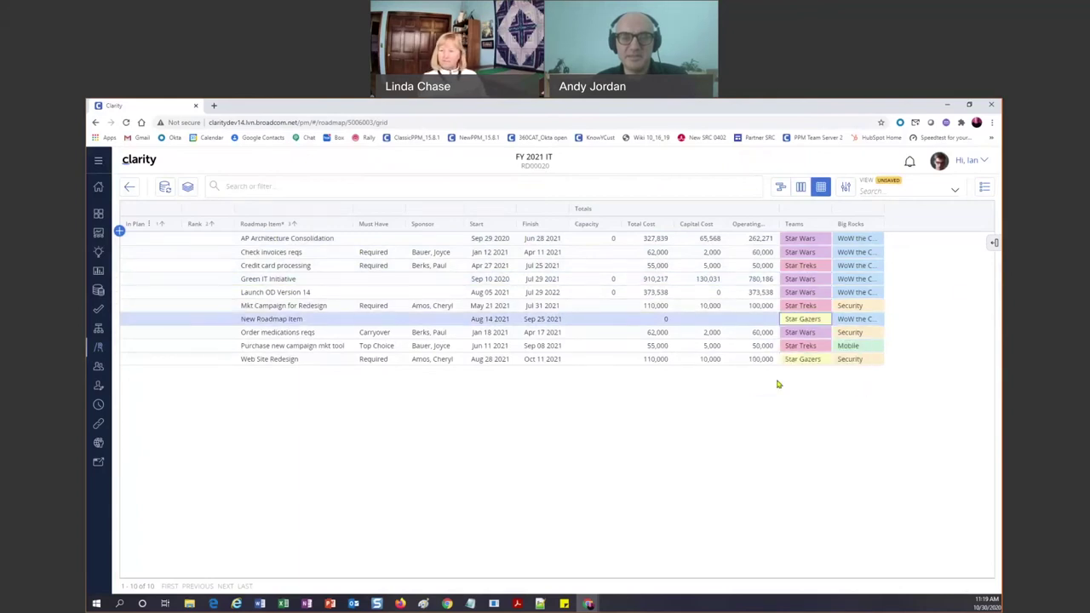
On the timeline, move Green IT Initiative to the Mobile swimlane ending in 2021-Q2, and shift Order medications reqs slightly later
click(780, 186)
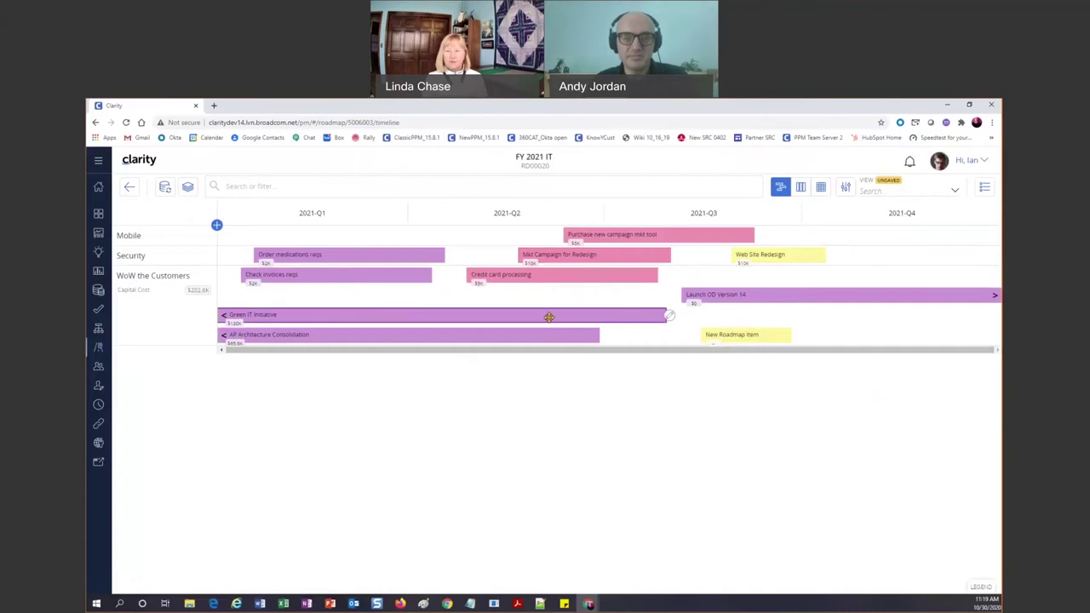
drag(549, 317, 564, 243)
drag(655, 239, 416, 236)
drag(395, 276, 417, 276)
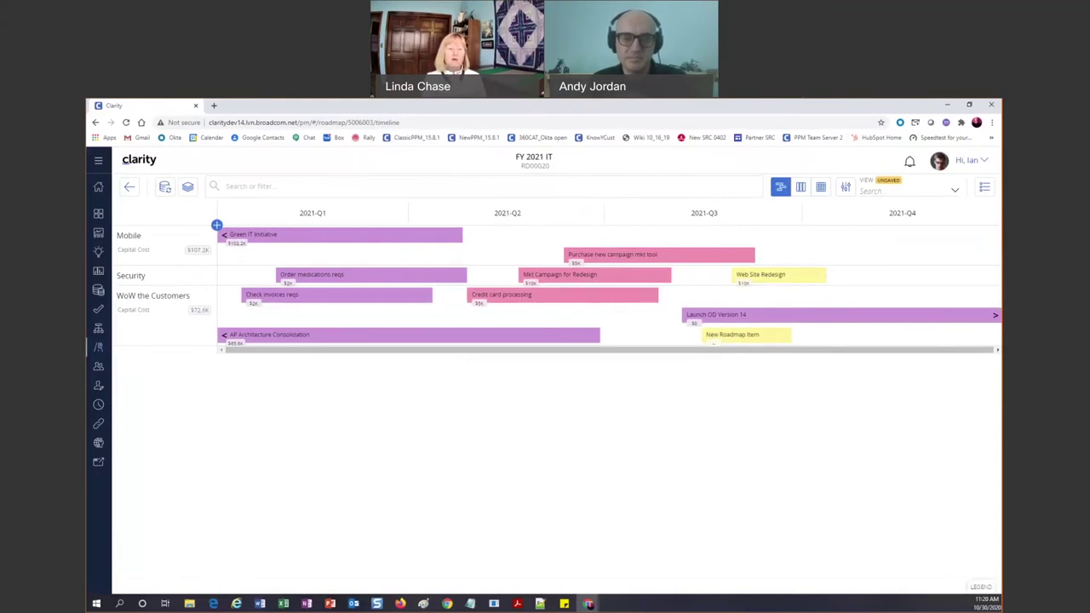
click(165, 186)
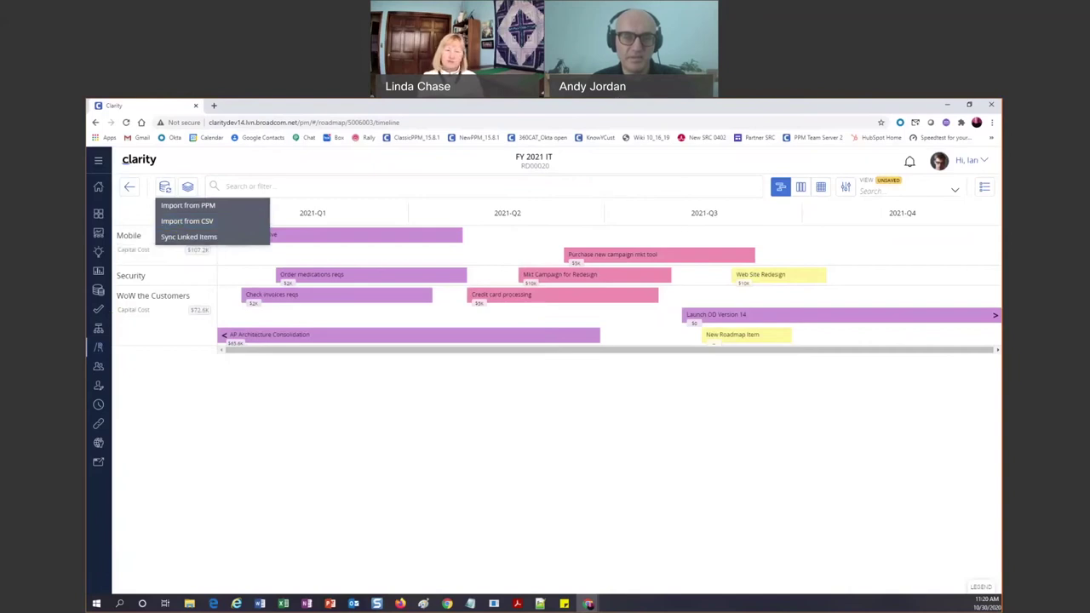
key(alt+Tab)
key(alt+Tab)
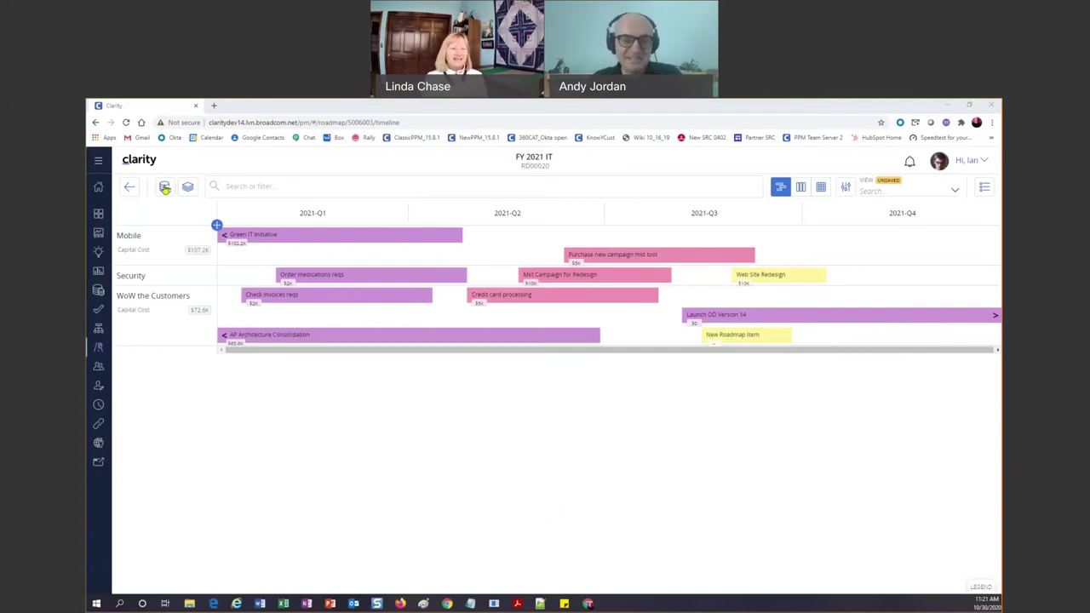
Open the FY 2020 - IT roadmap from the roadmaps list and show it as a grid
click(128, 188)
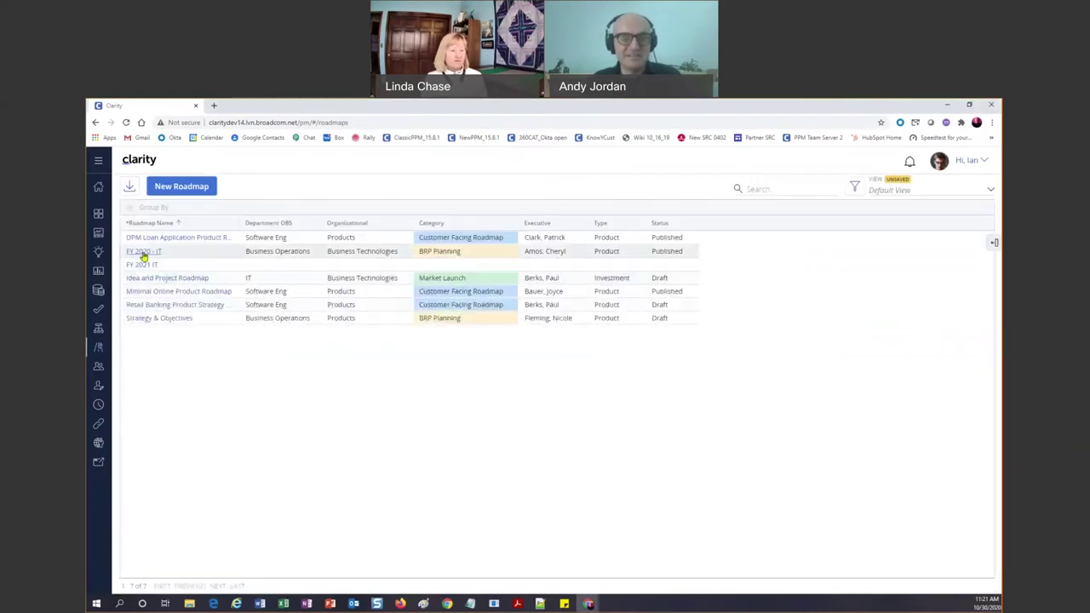
click(144, 256)
click(144, 254)
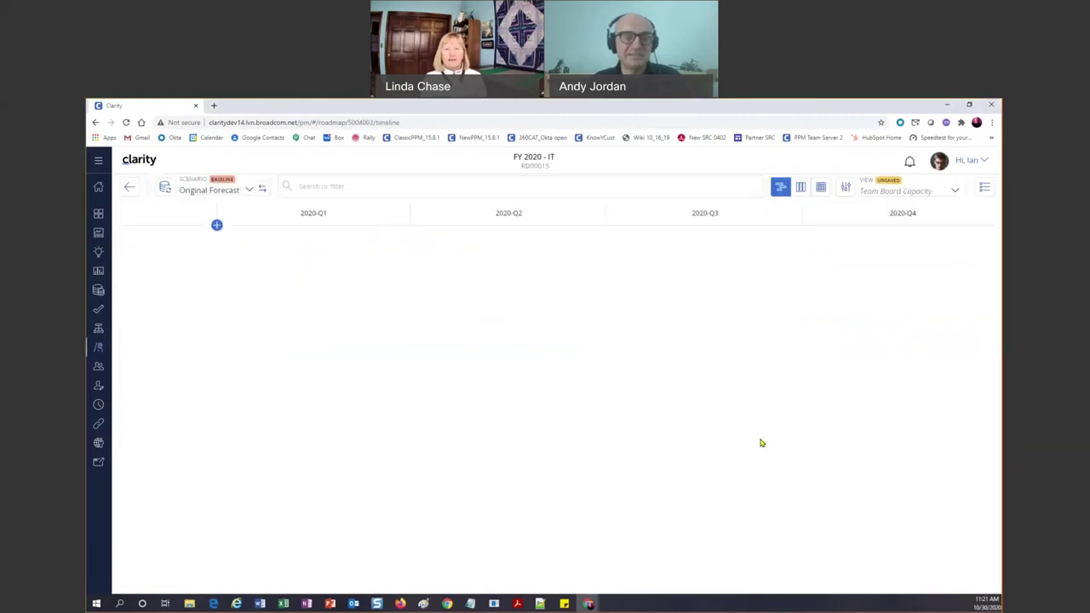
click(823, 189)
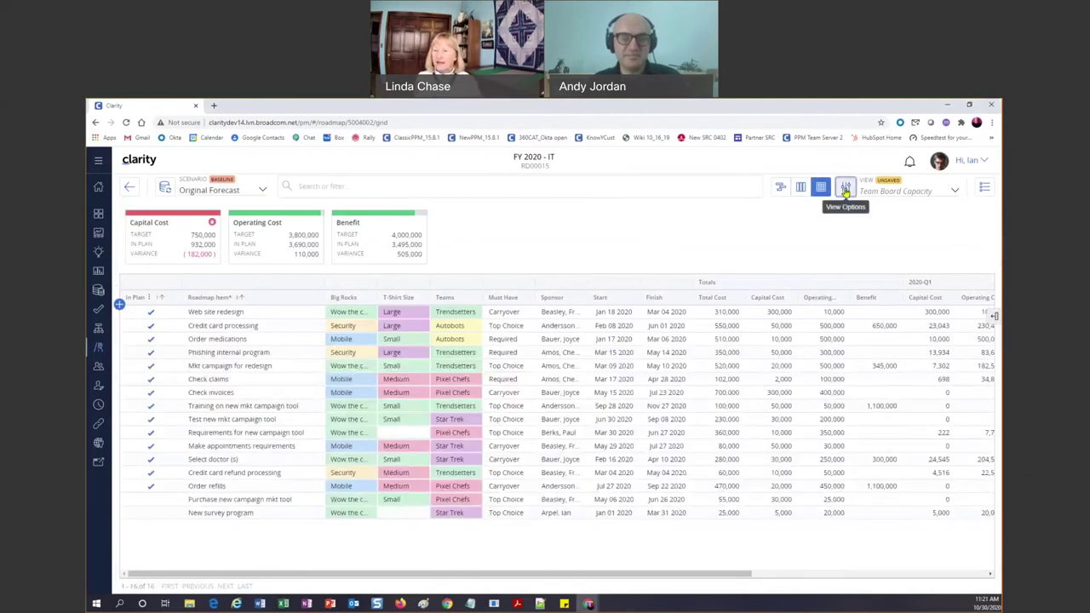
Hide the targets on the FY 2020 - IT grid and clear all selected target metrics
click(846, 189)
click(790, 291)
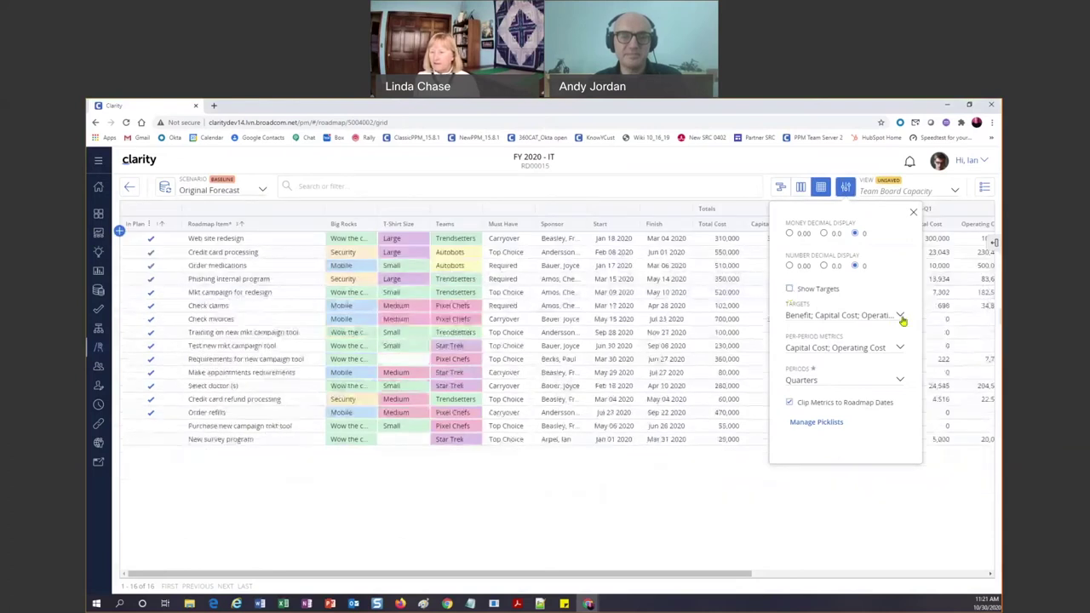
click(902, 317)
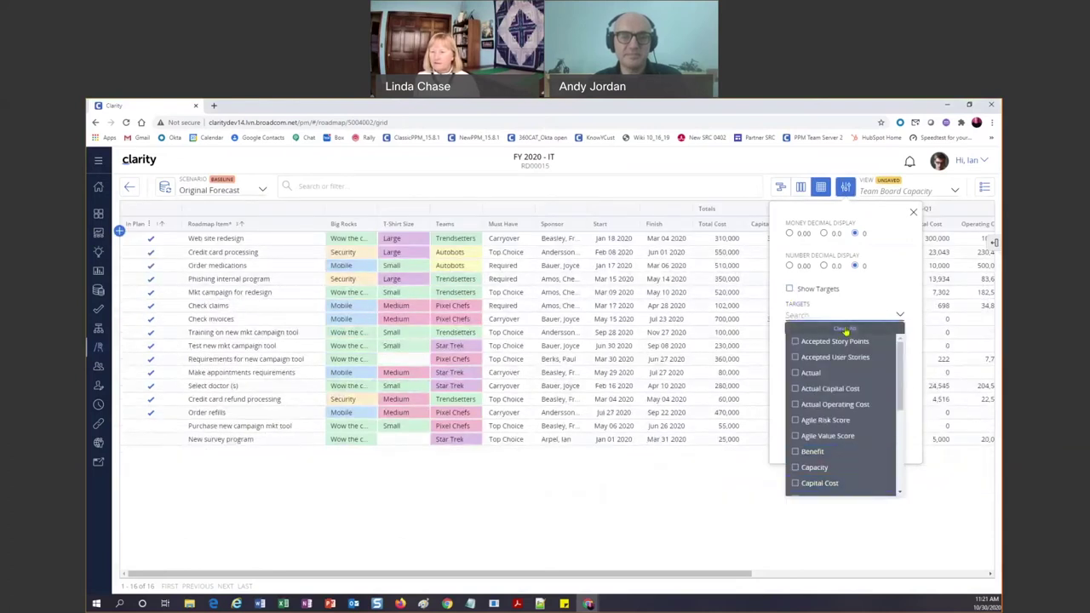
click(884, 296)
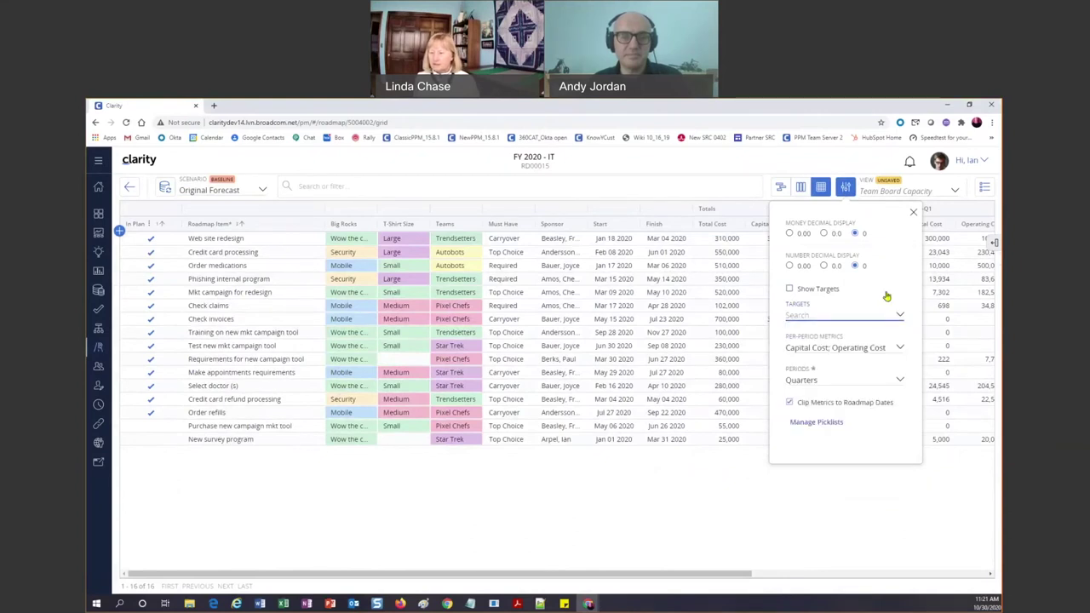
click(915, 214)
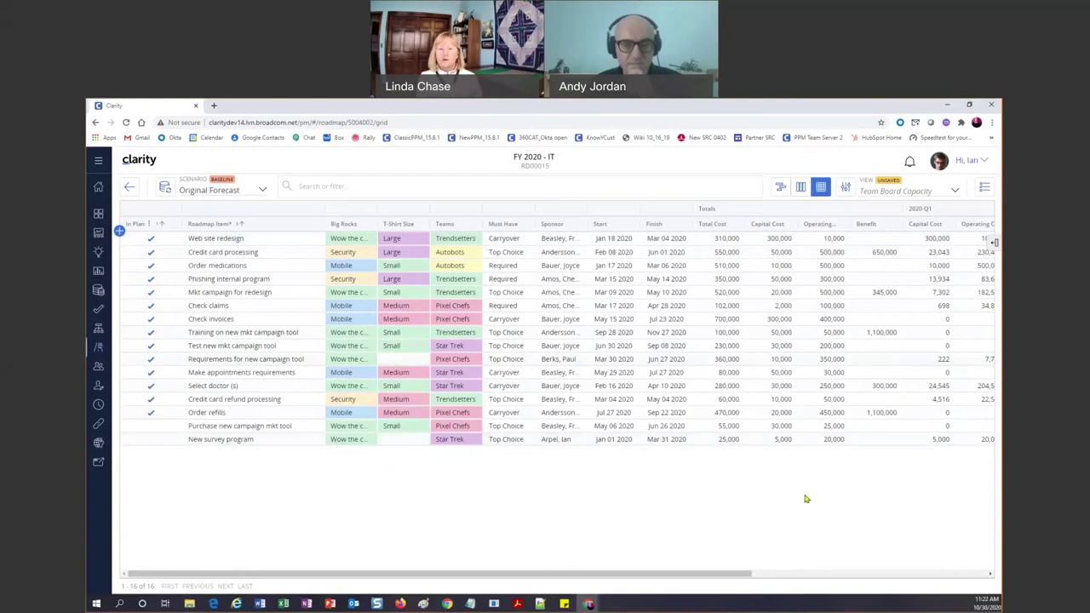
Show targets on the FY 2020 - IT grid and add Capital Cost as a target metric
click(847, 189)
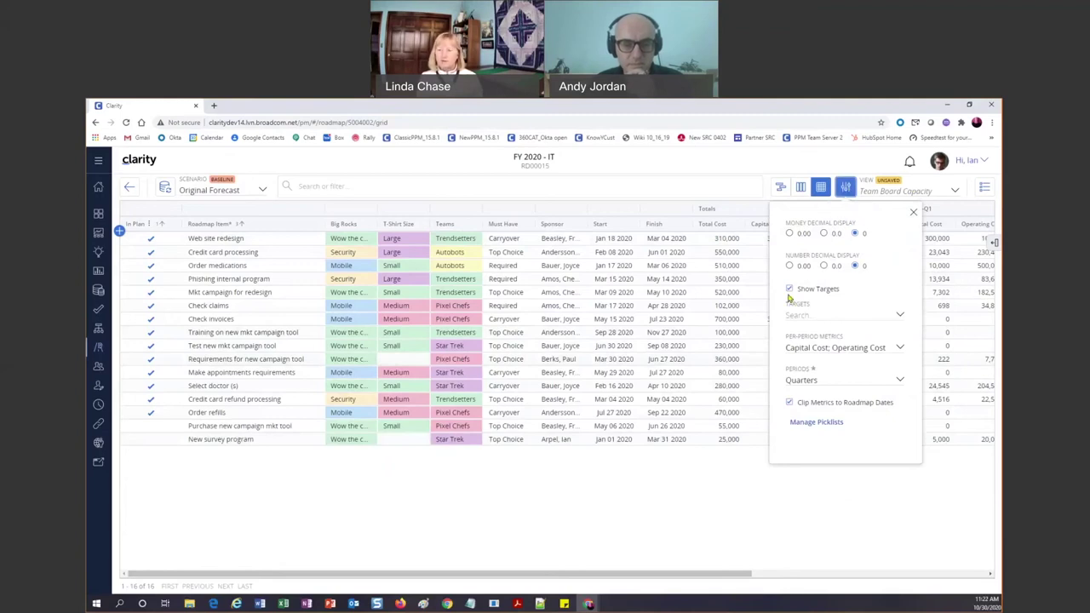
click(809, 315)
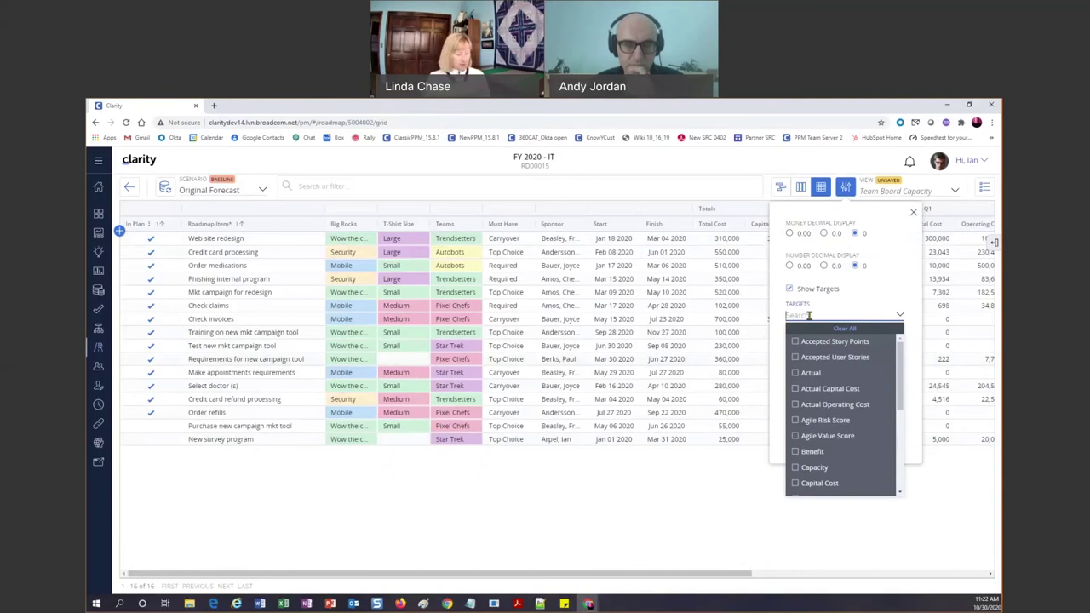
text(cap)
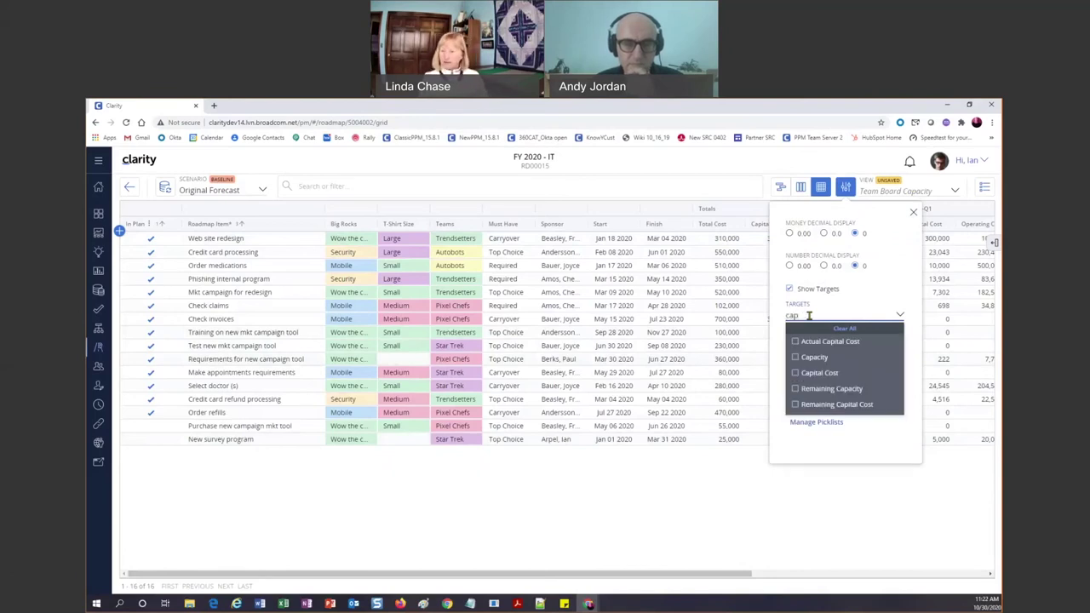
click(809, 372)
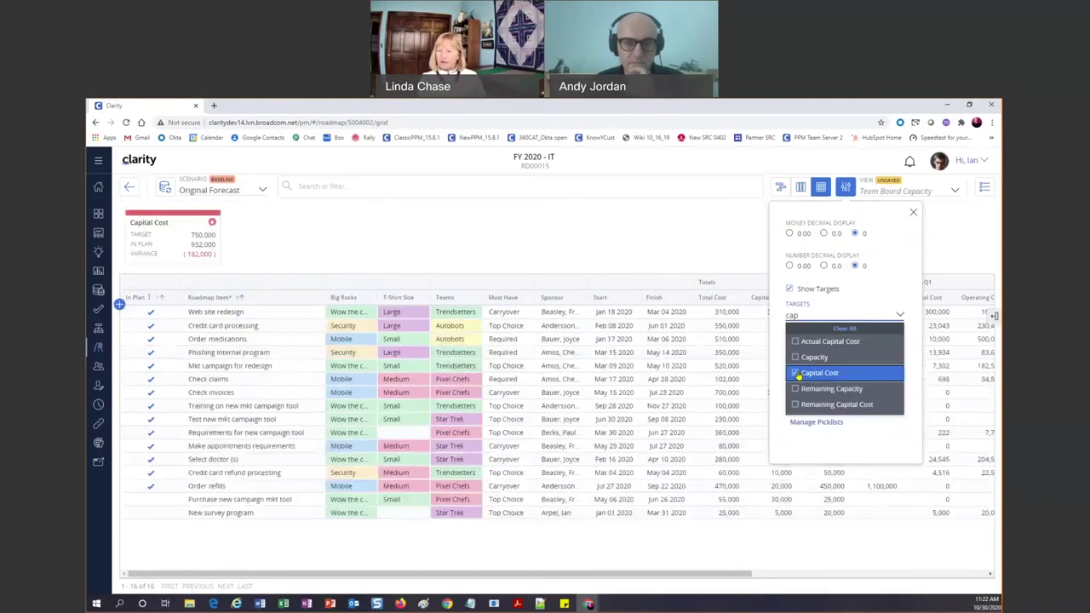
Find Operating Cost among the target metrics and add it to the displayed targets
key(BackSpace)
key(BackSpace)
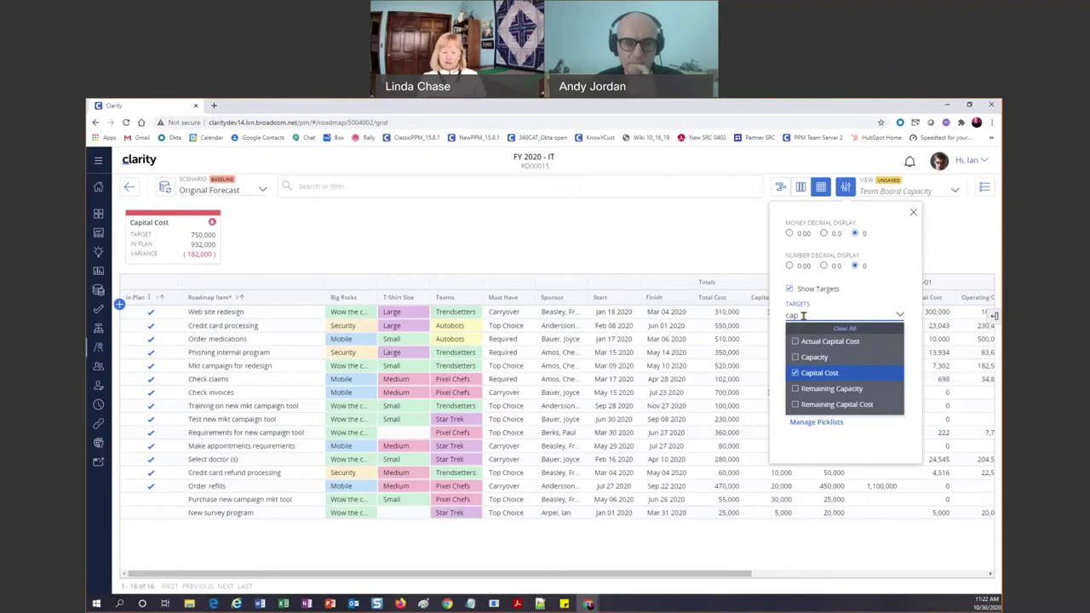
key(BackSpace)
text(opers)
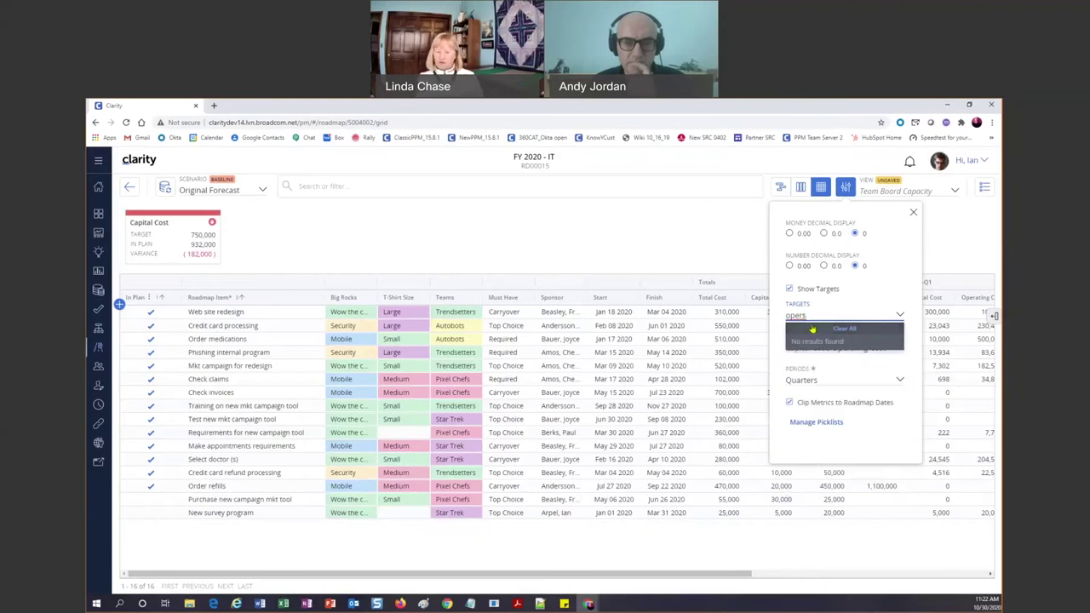
key(BackSpace)
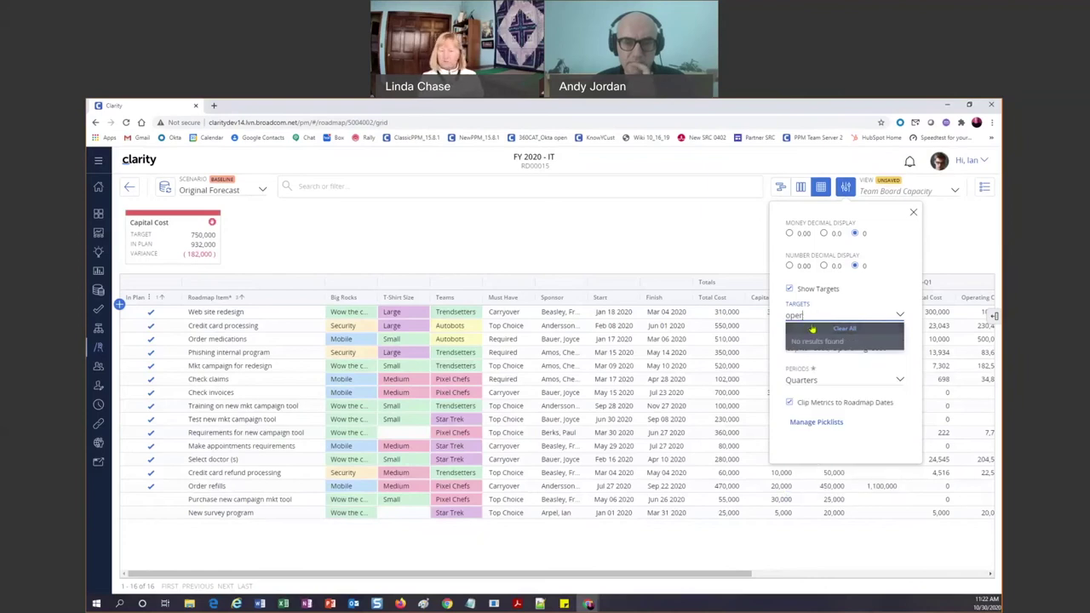
click(797, 358)
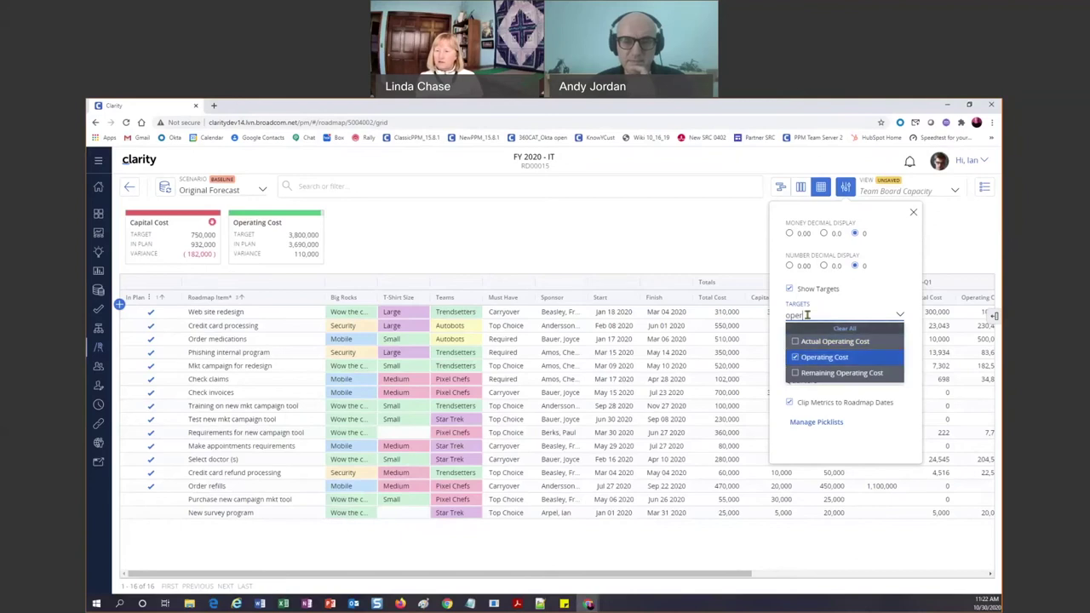
Find Benefit among the target metrics and add it to the displayed targets
key(BackSpace)
key(BackSpace)
key(BackSpace)
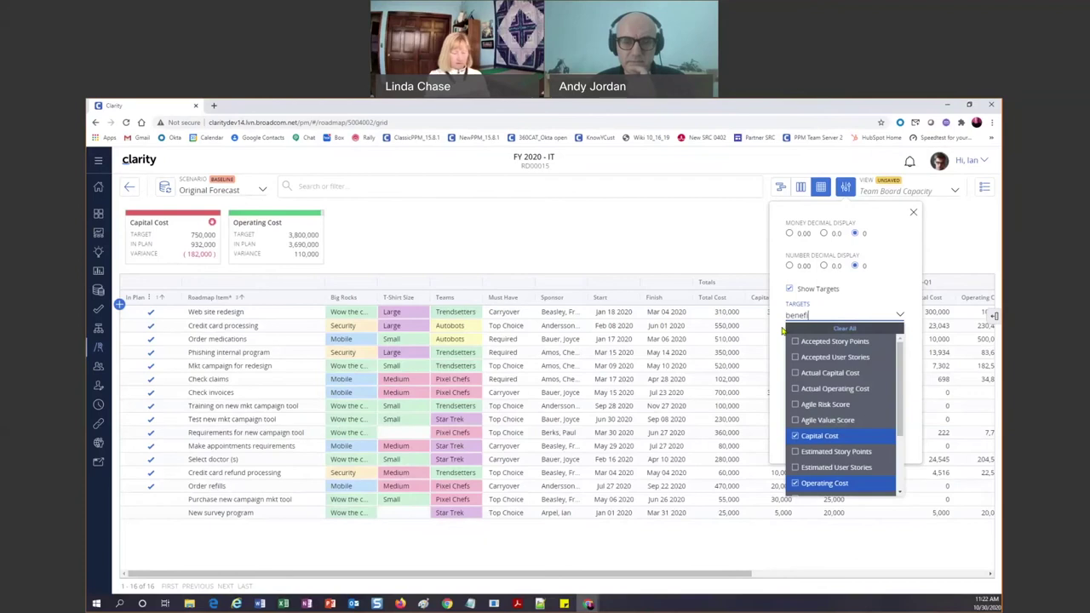
click(805, 341)
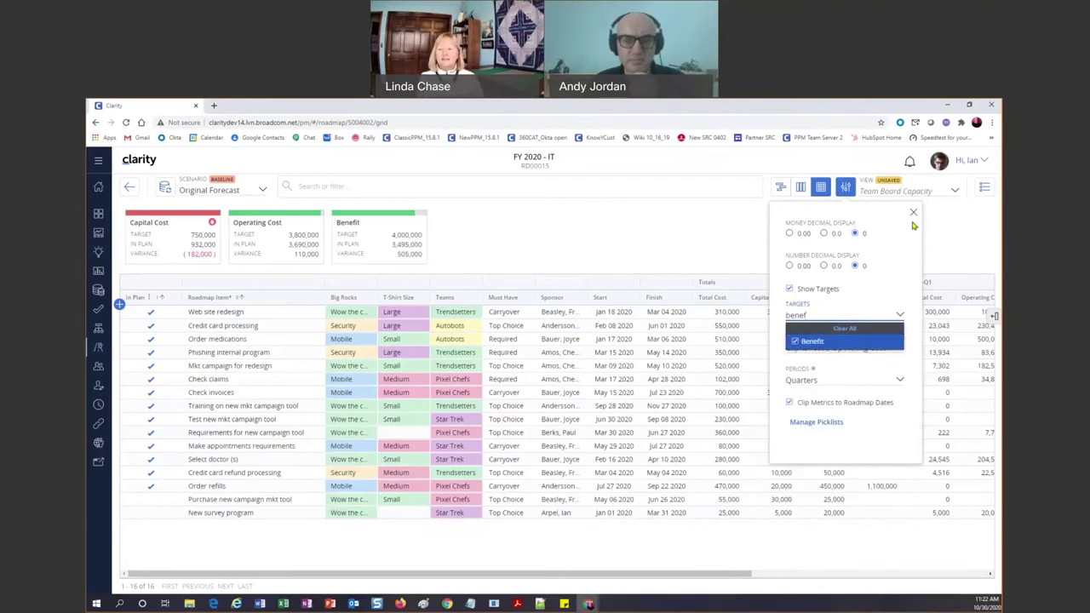
Set the Operating Cost target to 2,000,000
click(258, 254)
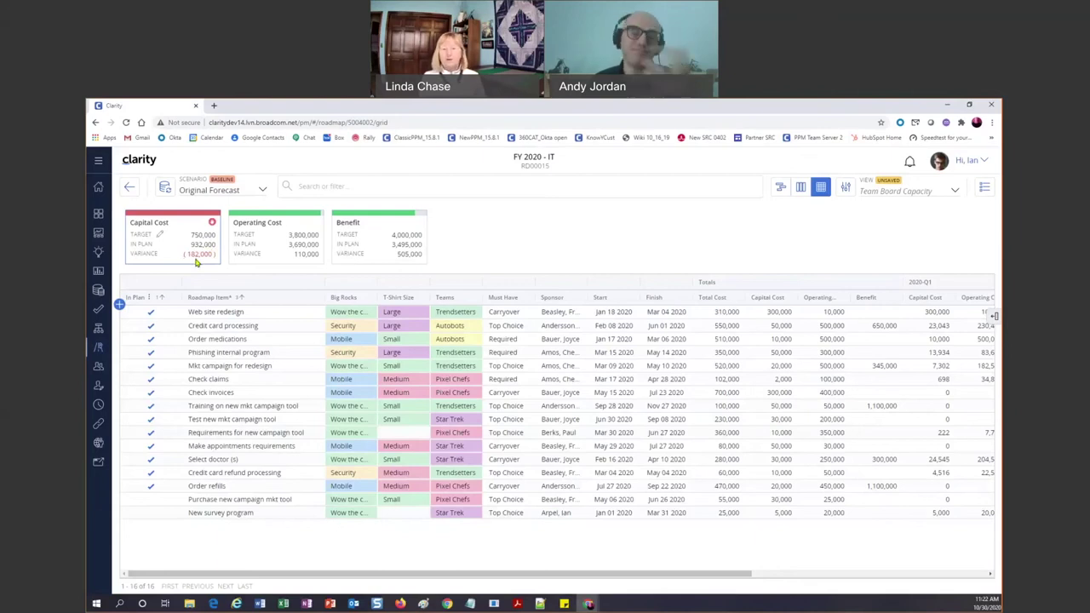
click(262, 235)
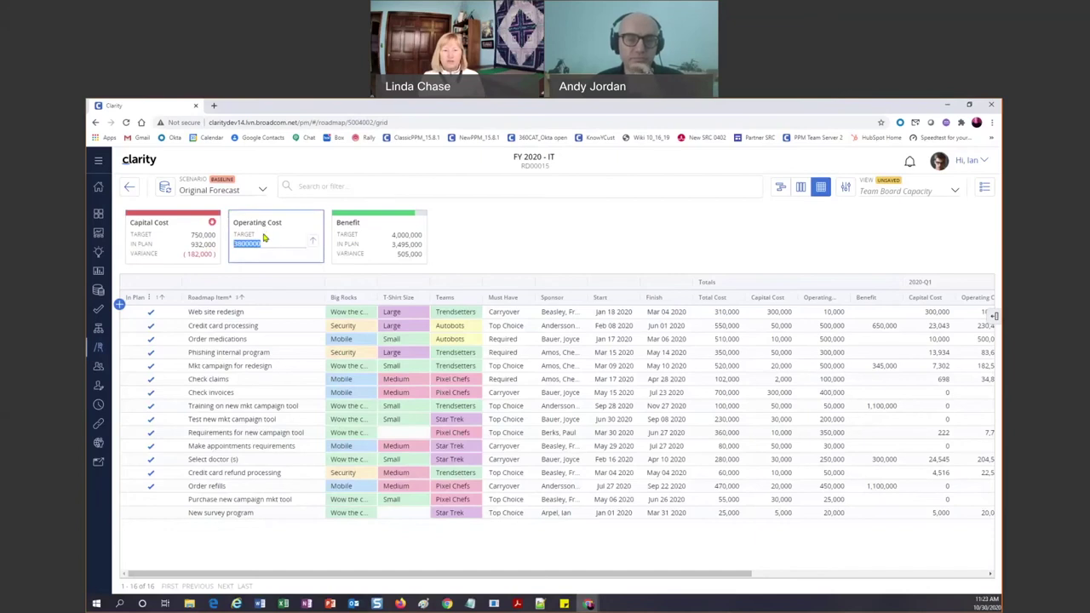
text(20000)
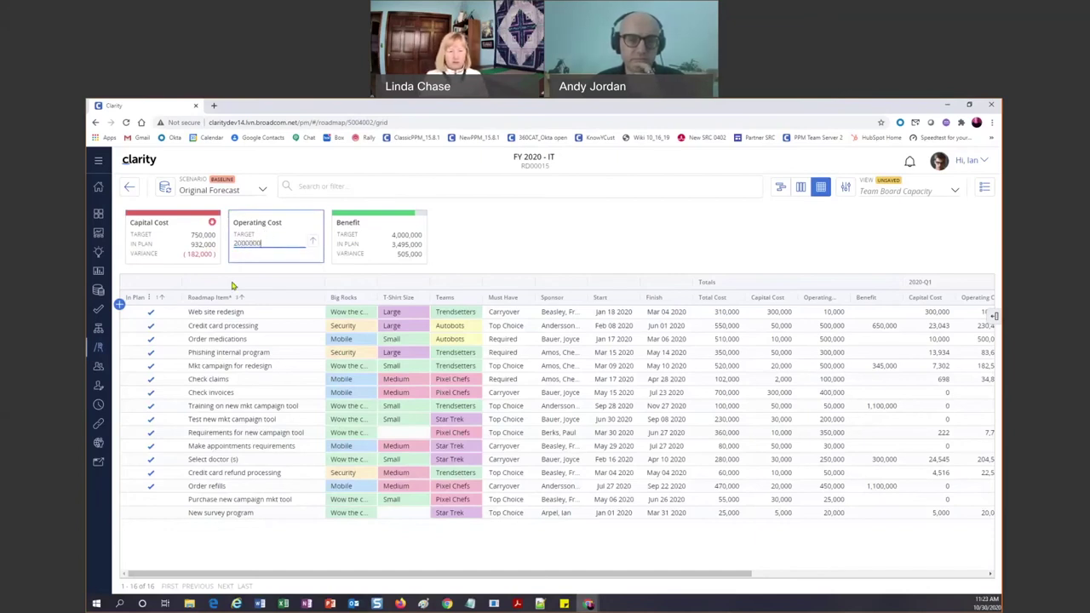
key(Return)
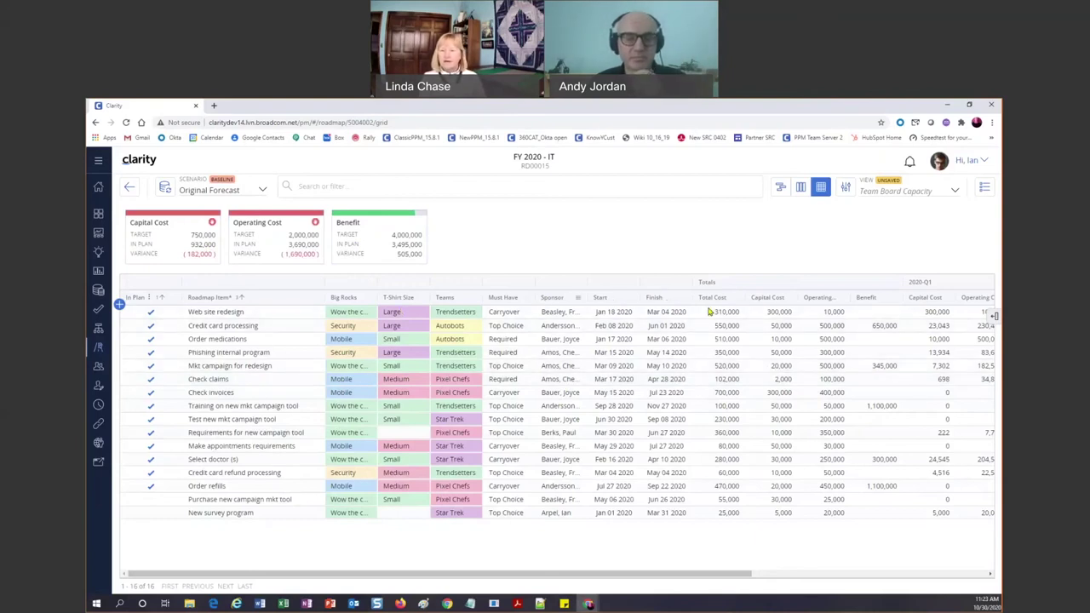
Move the Capital Cost column under Totals behind the operating cost column, and sort the grid by Roadmap Item in descending order
drag(786, 298, 822, 297)
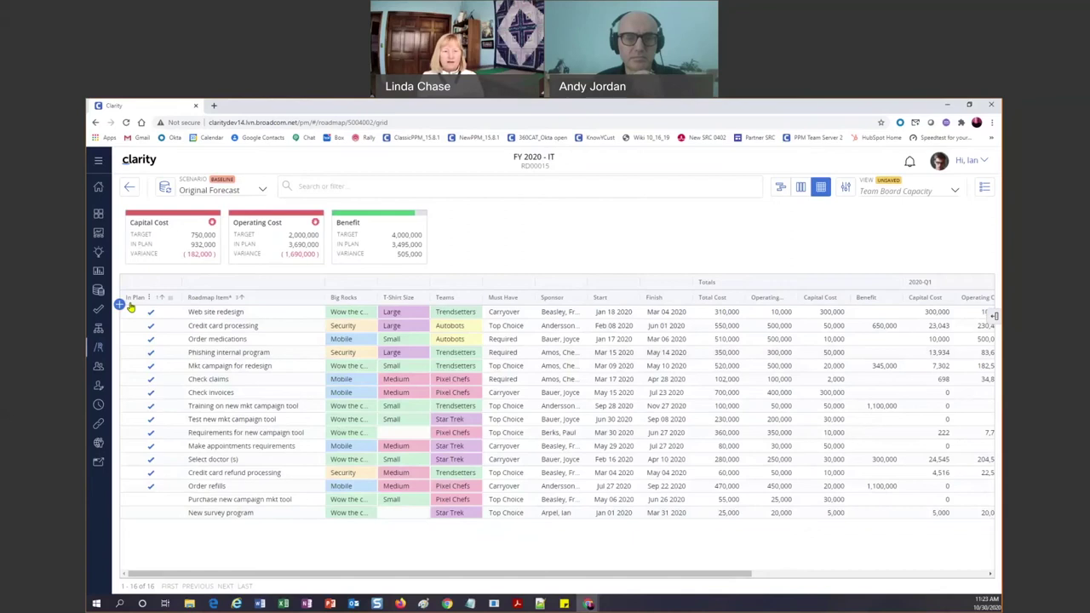
click(262, 301)
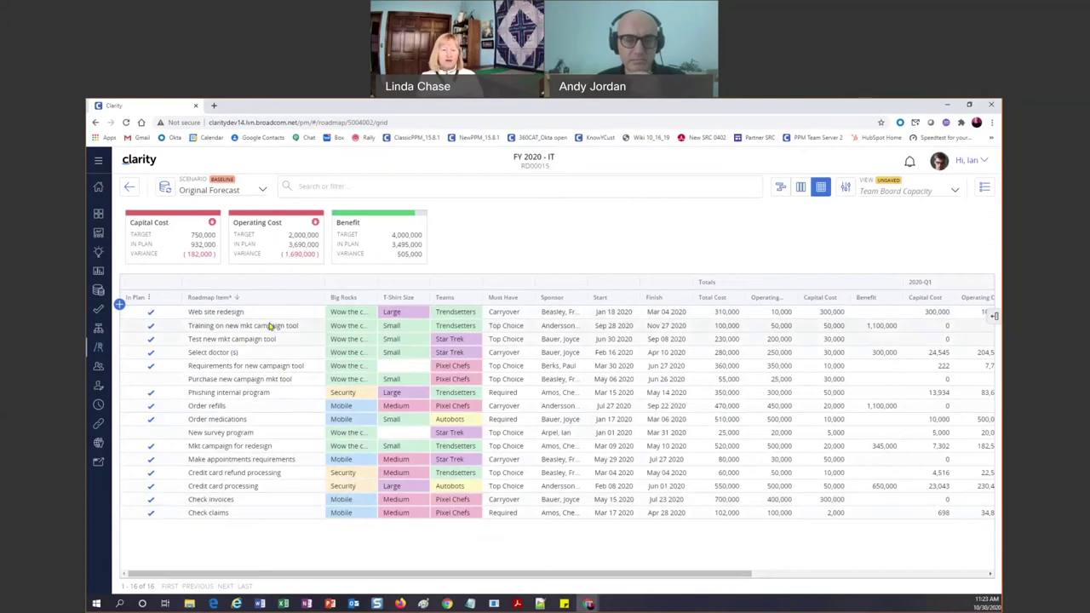
Take Check claims, Check invoices and Credit card processing out of the plan
click(151, 513)
click(151, 500)
click(151, 488)
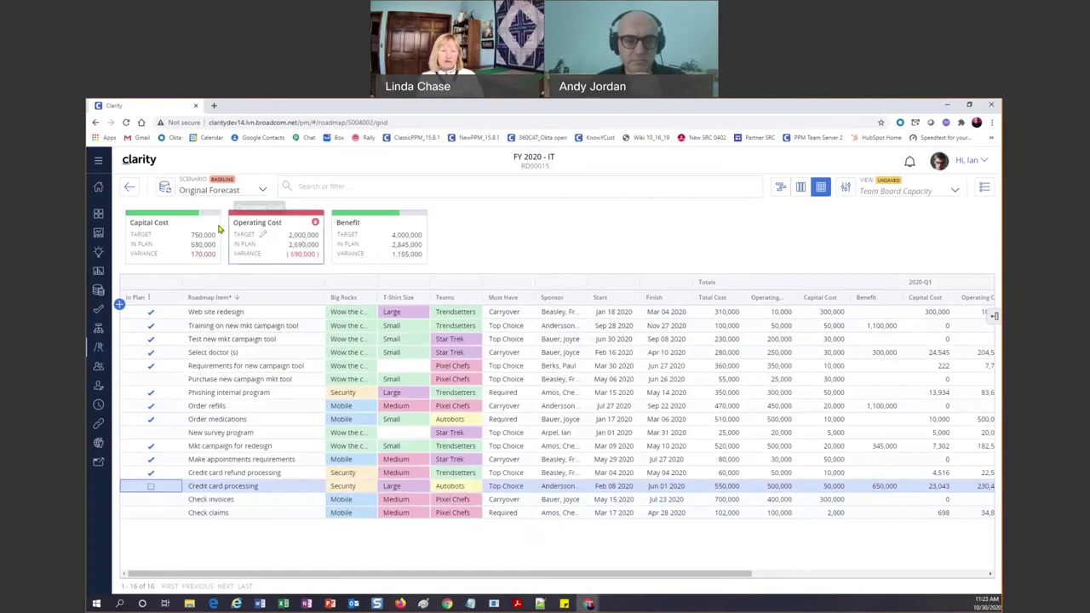